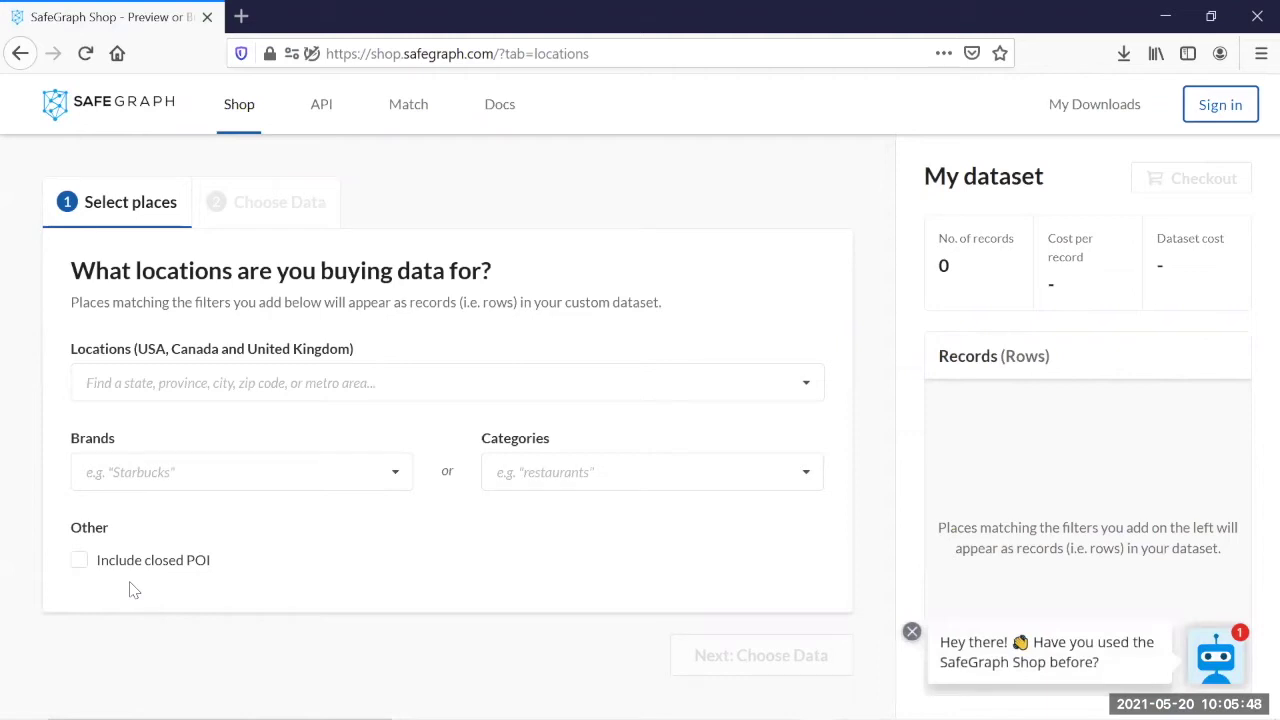
Step: Log in to SafeGraph Shop with the account e-mail and password
click(1215, 105)
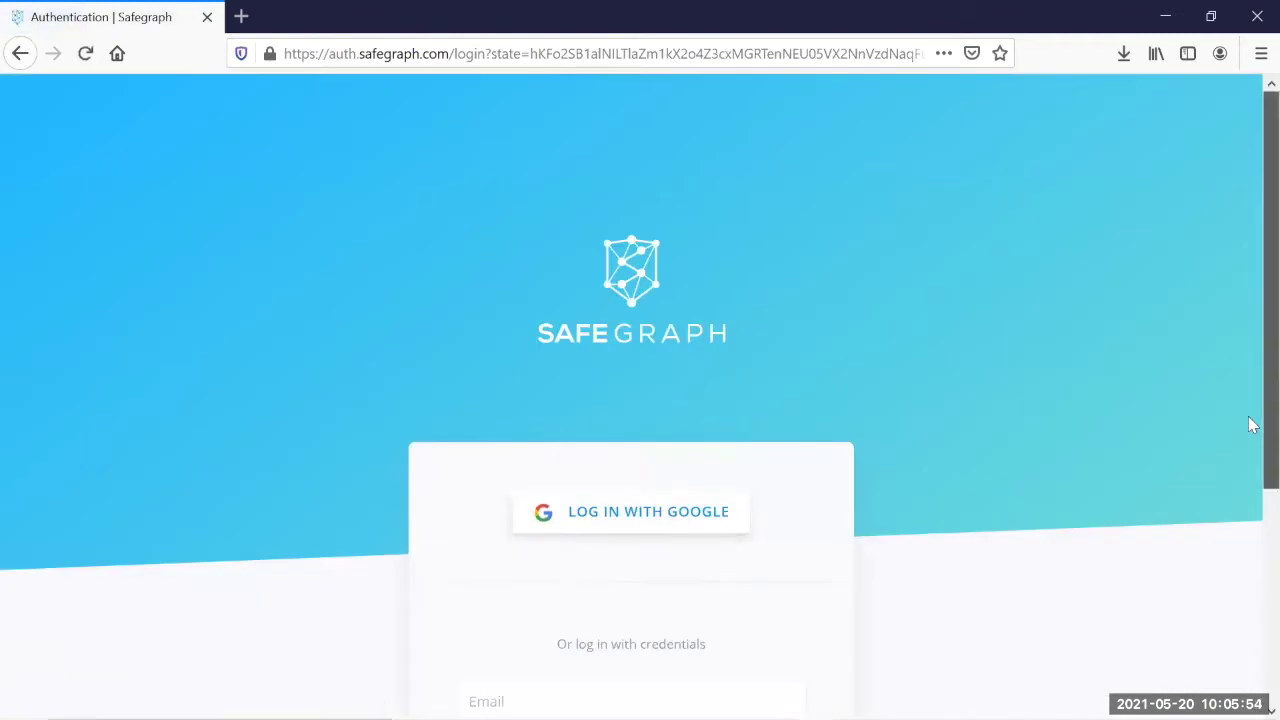
scroll(1252, 415, down, 2)
click(609, 551)
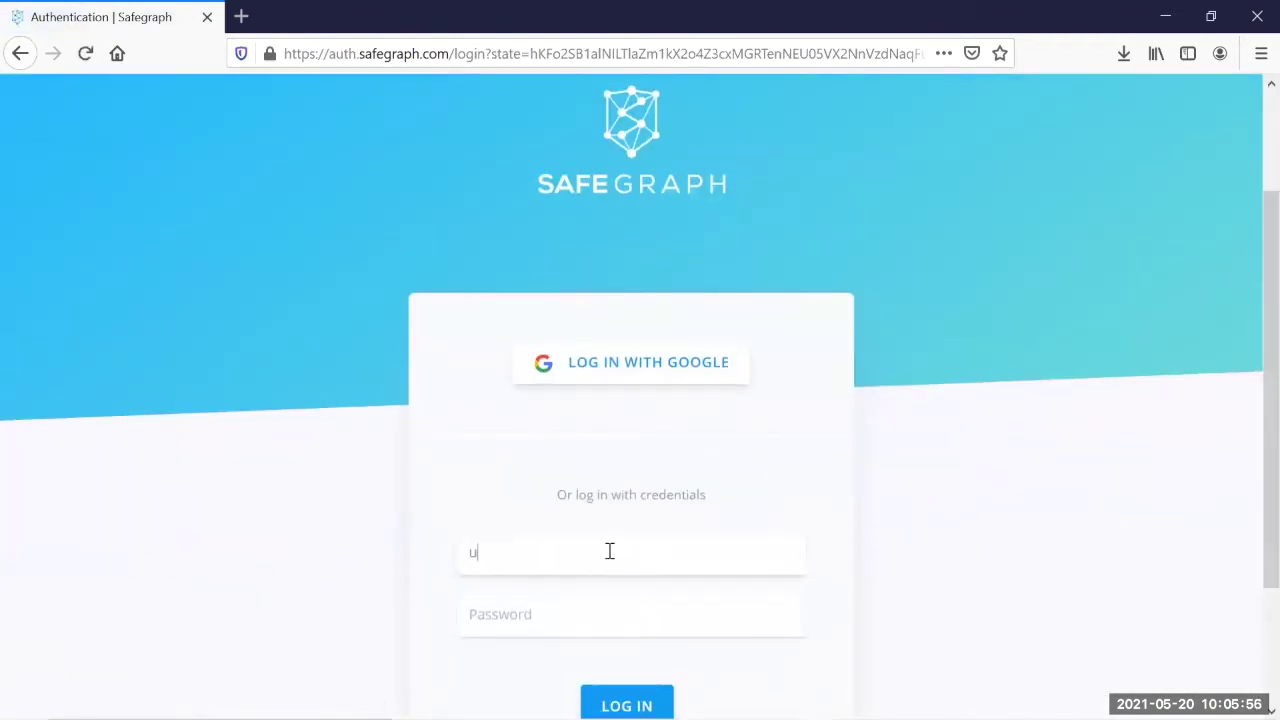
key(Tab)
text(•••••••••)
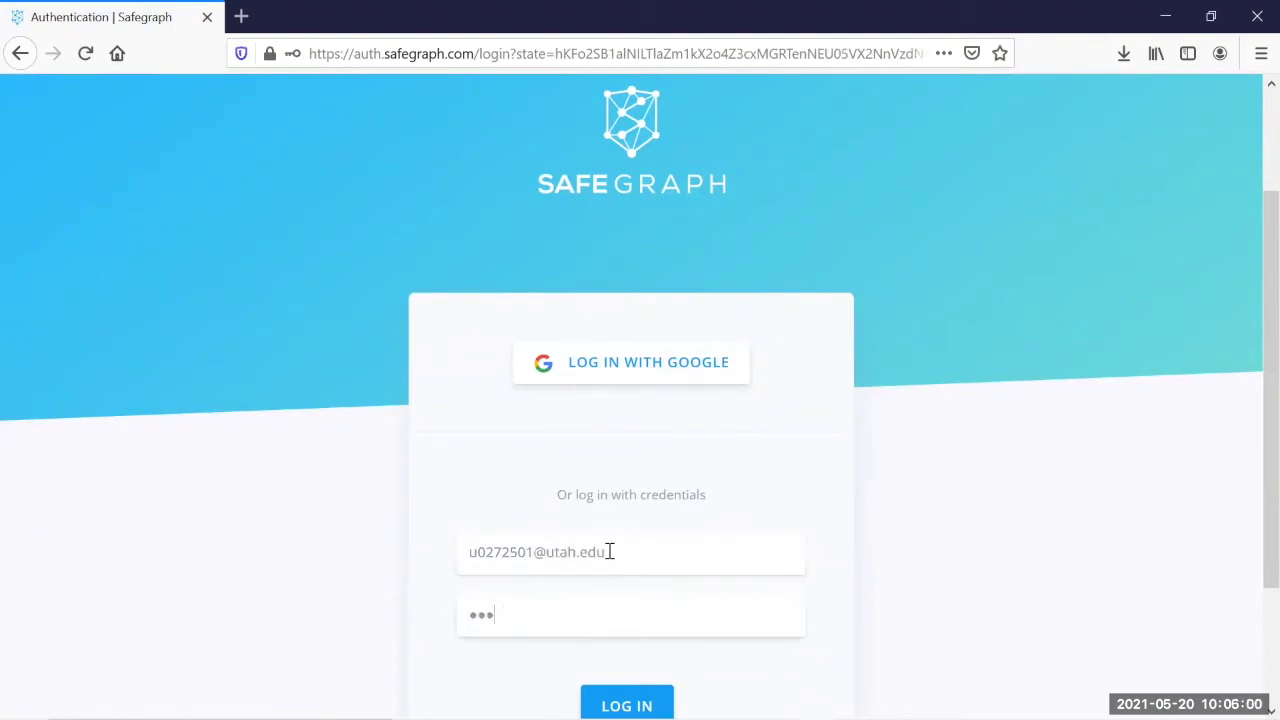
key(Return)
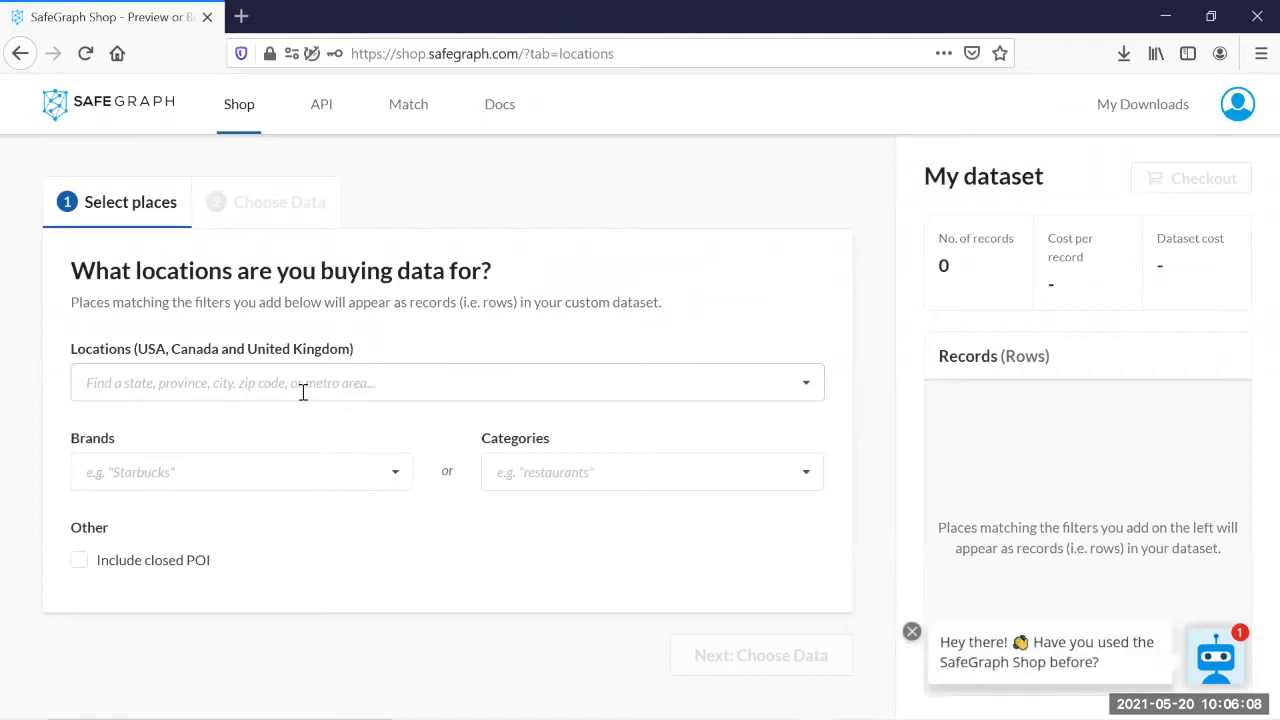
Step: Add Full-Service Restaurants and Limited-Service Restaurants as the place categories
click(912, 633)
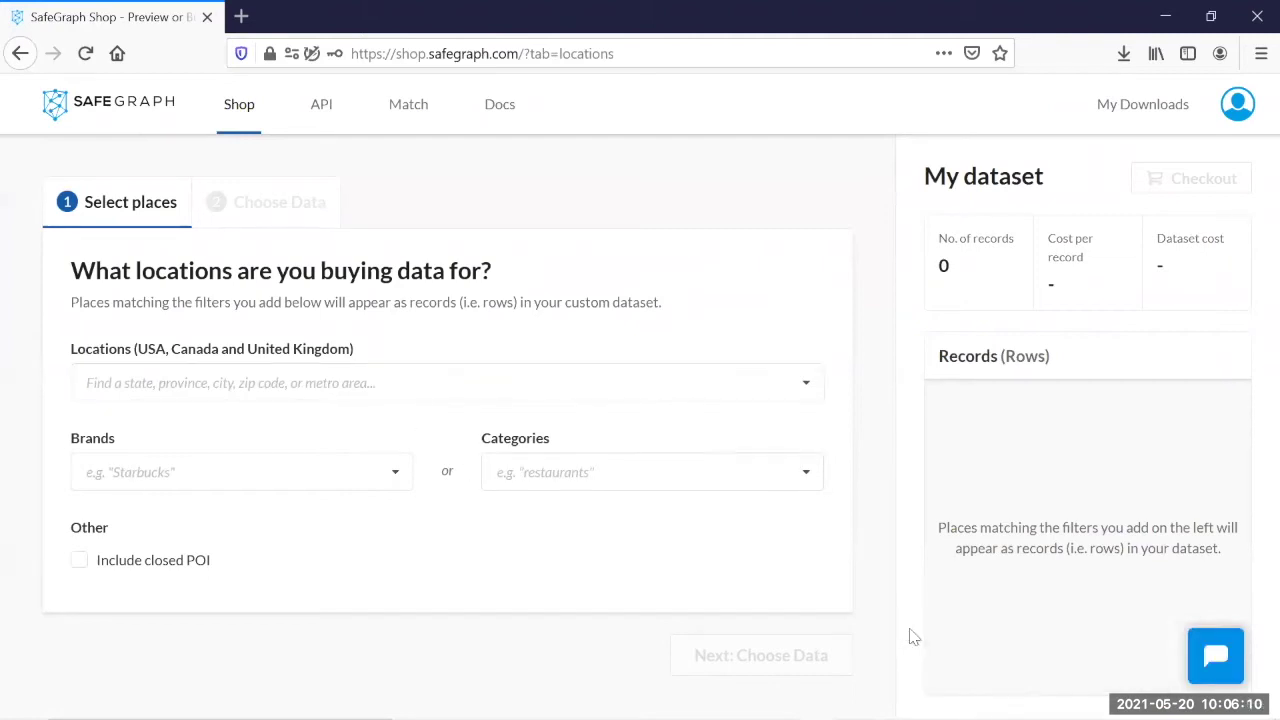
click(569, 477)
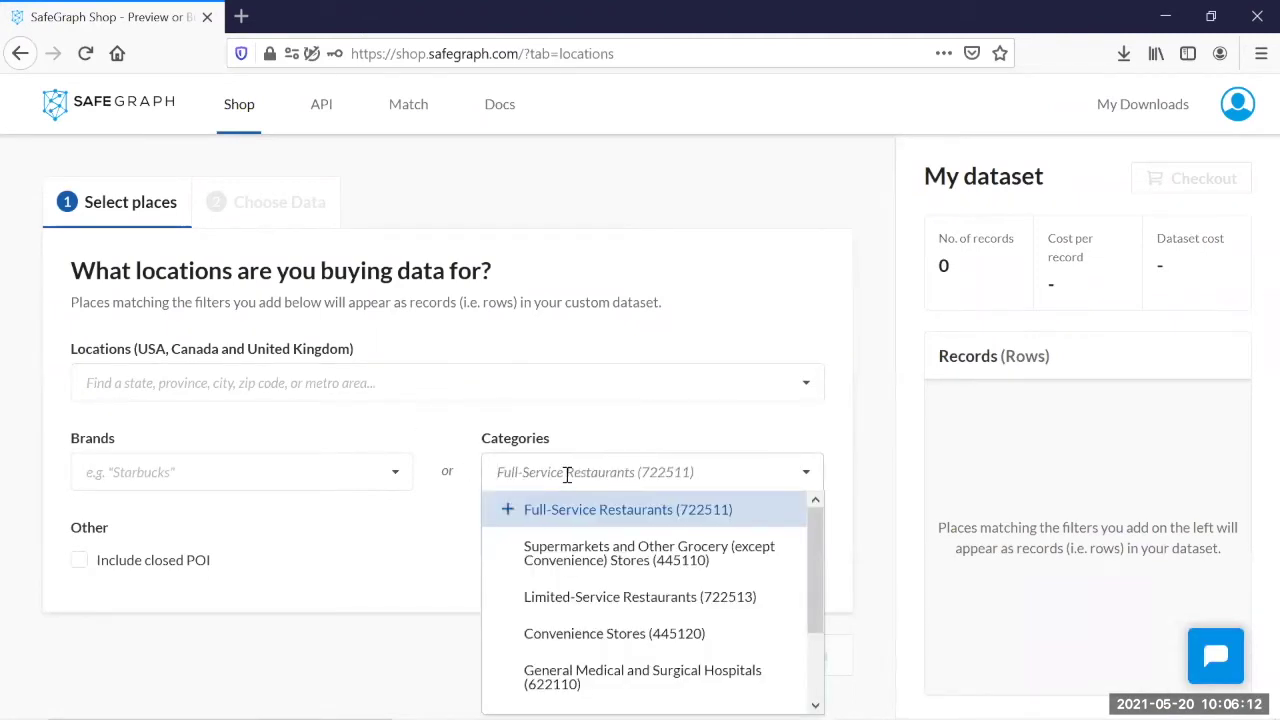
key(Down)
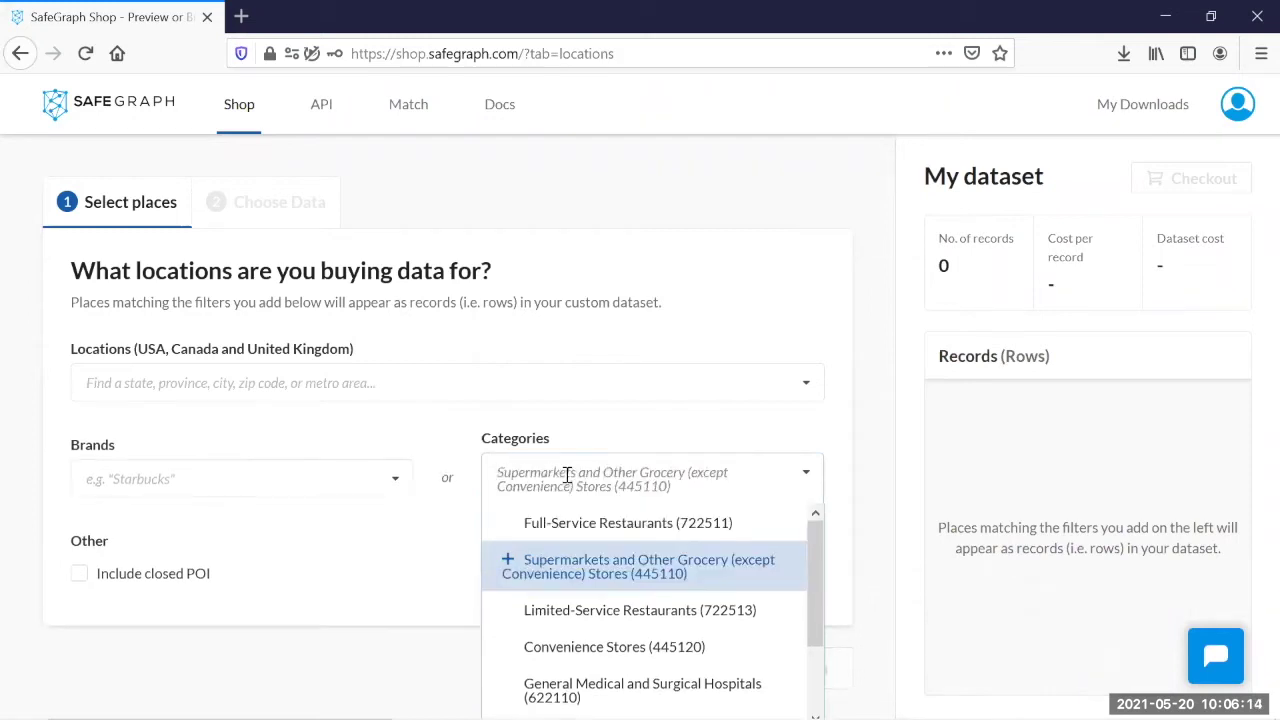
key(Up)
key(Return)
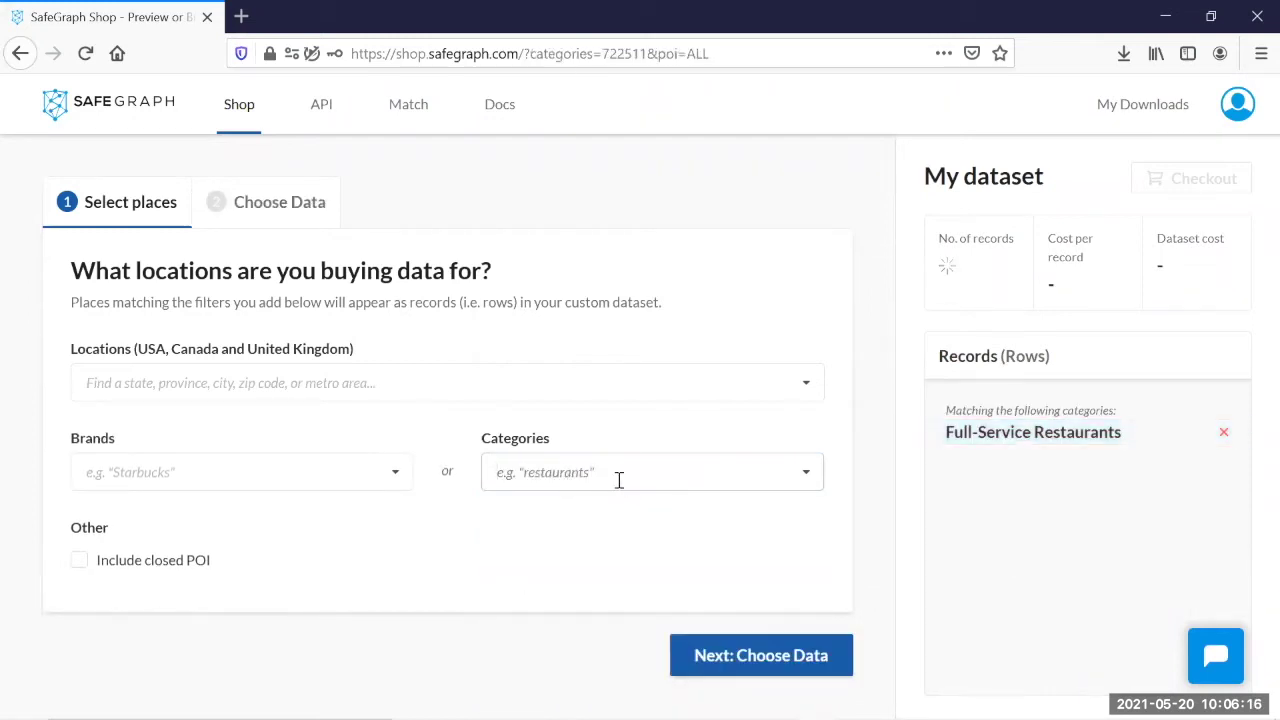
click(610, 478)
text(limite)
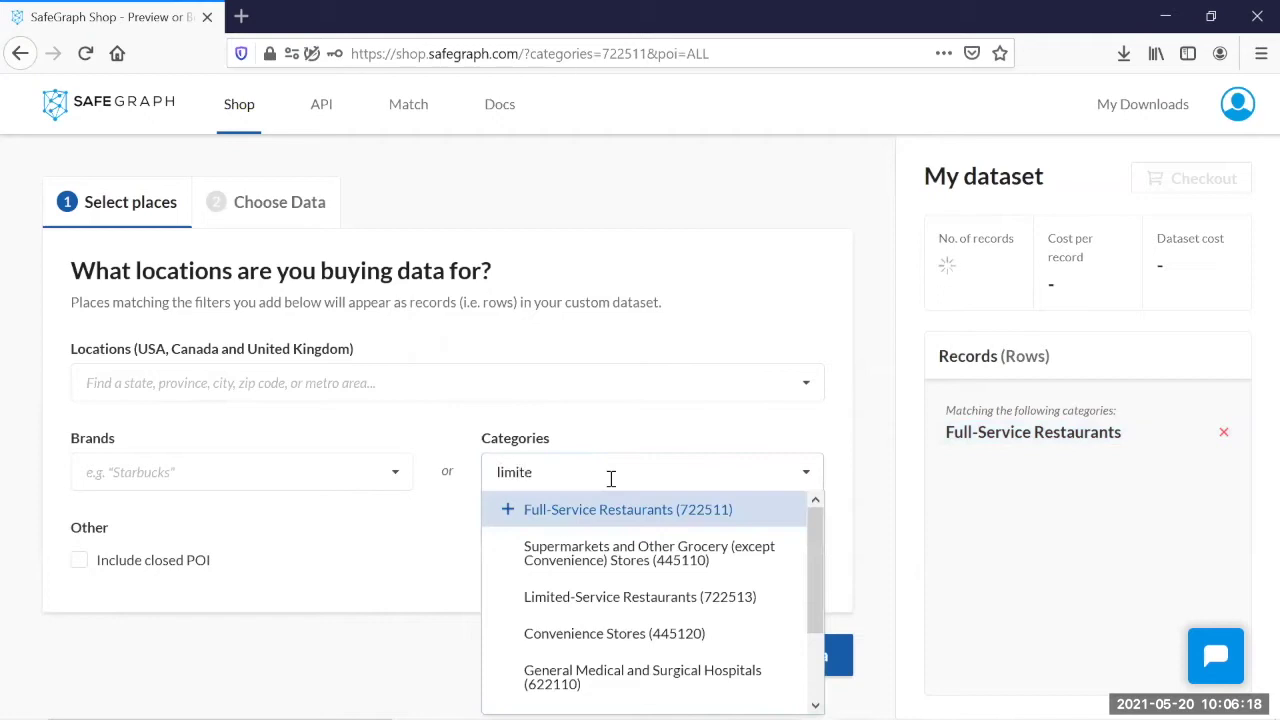
key(Return)
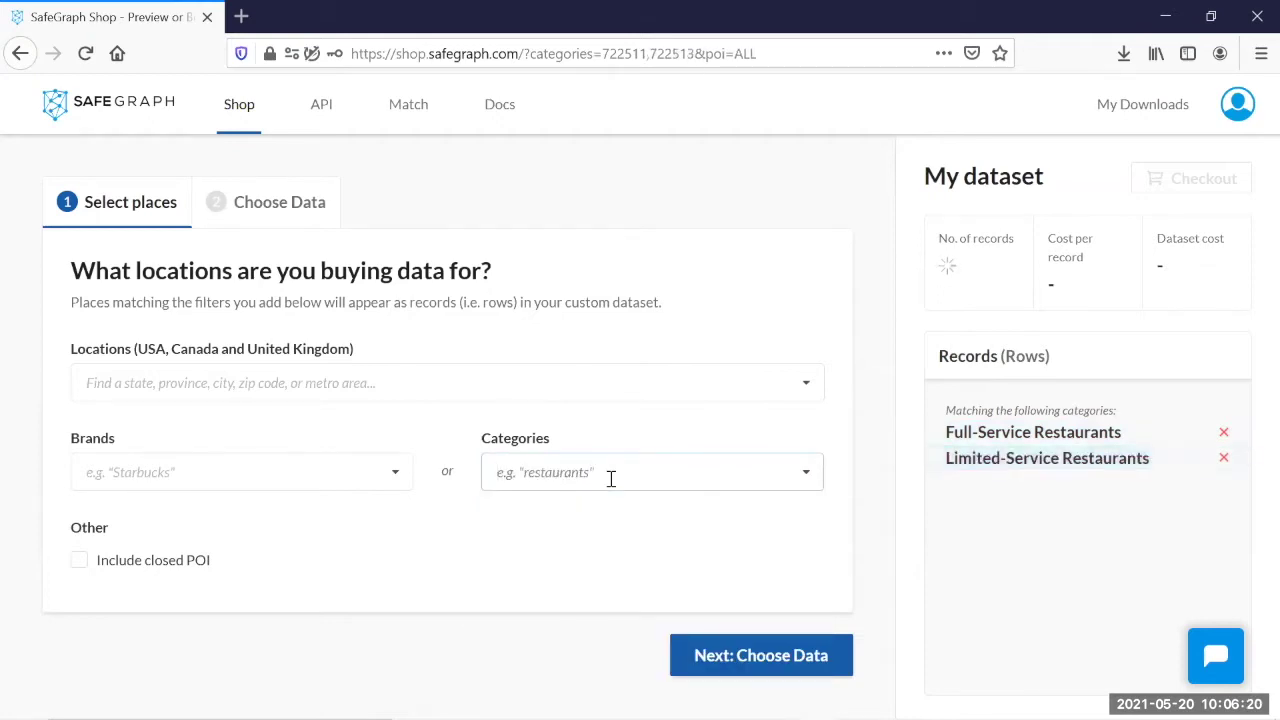
Step: Add the Core Places and Patterns datasets to the selection
click(737, 660)
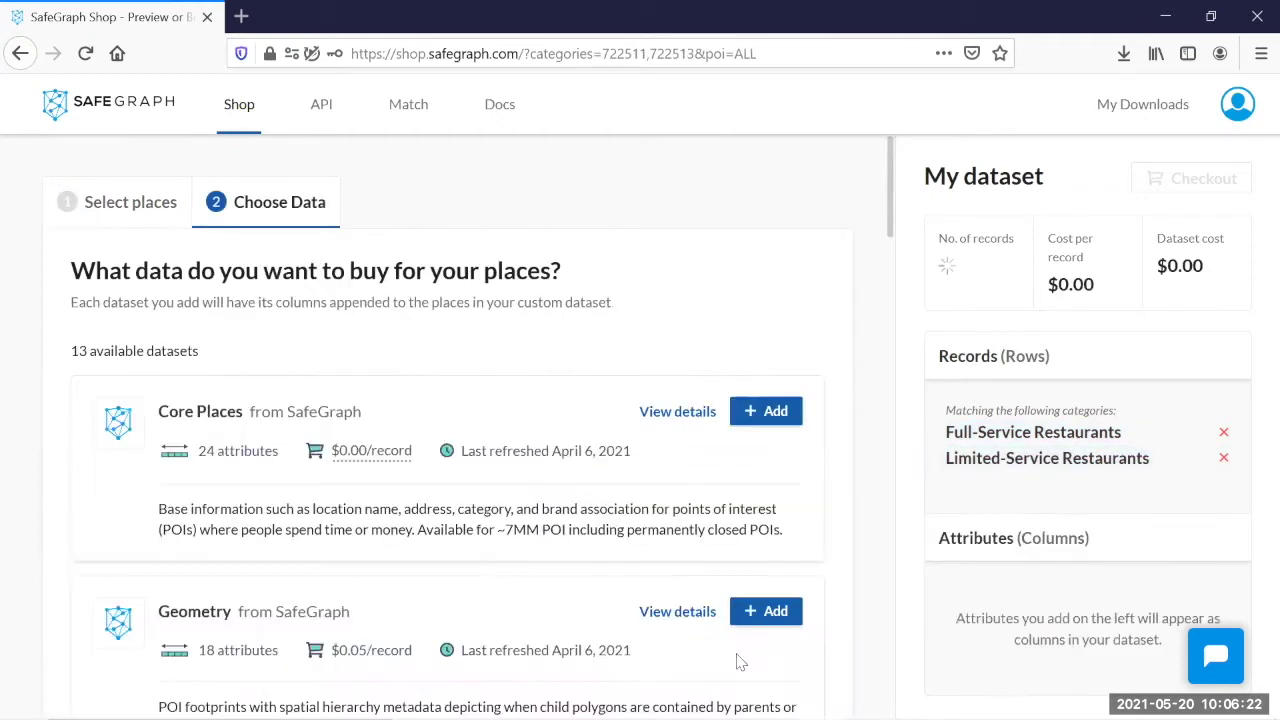
click(771, 412)
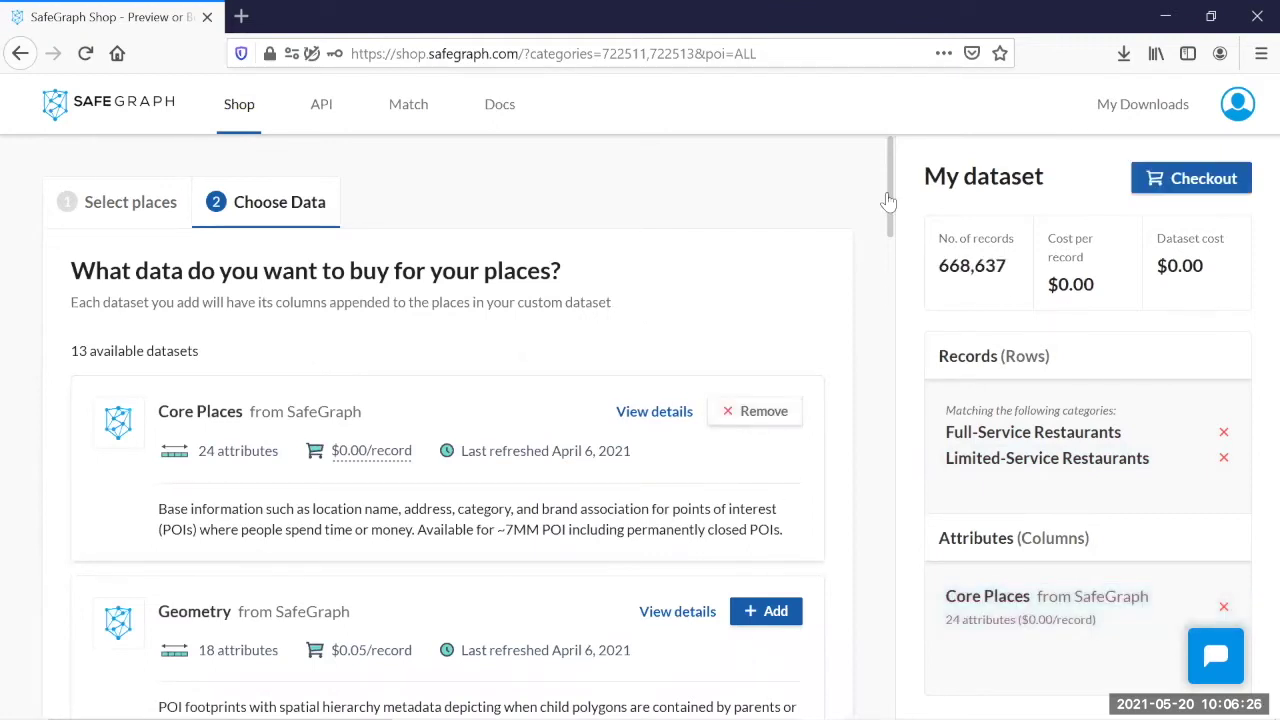
scroll(891, 271, down, 4)
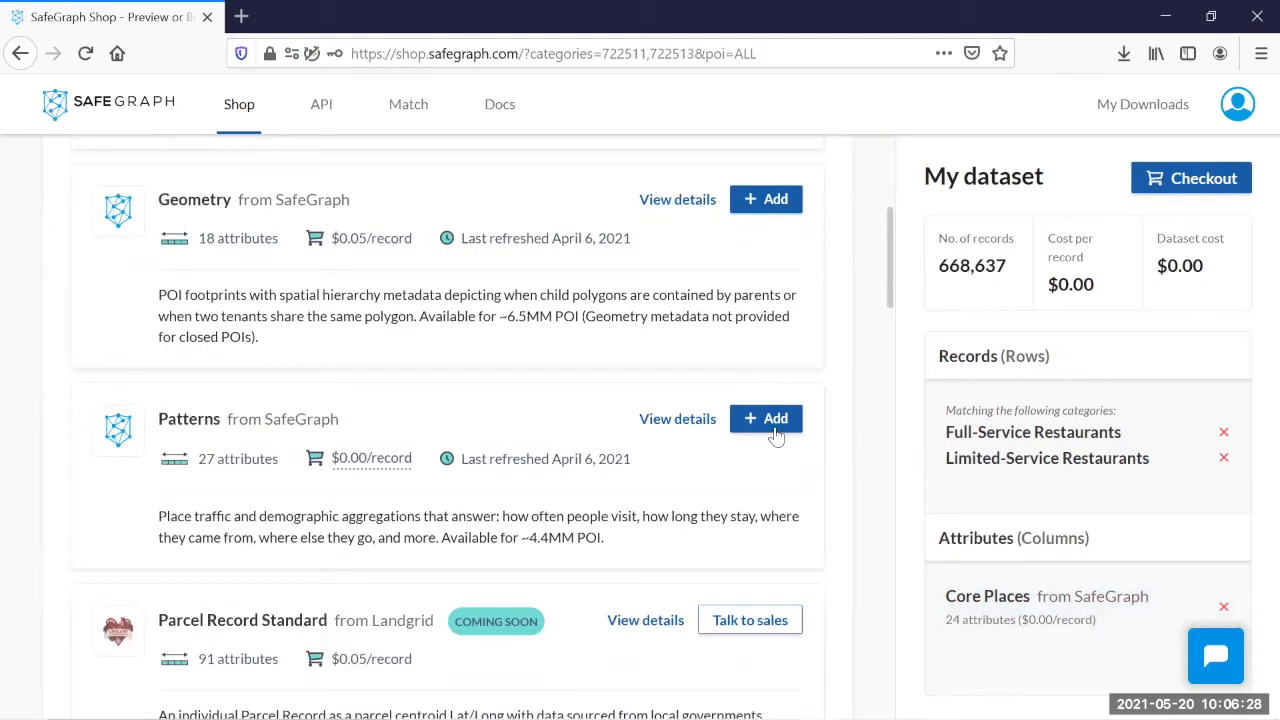
click(776, 430)
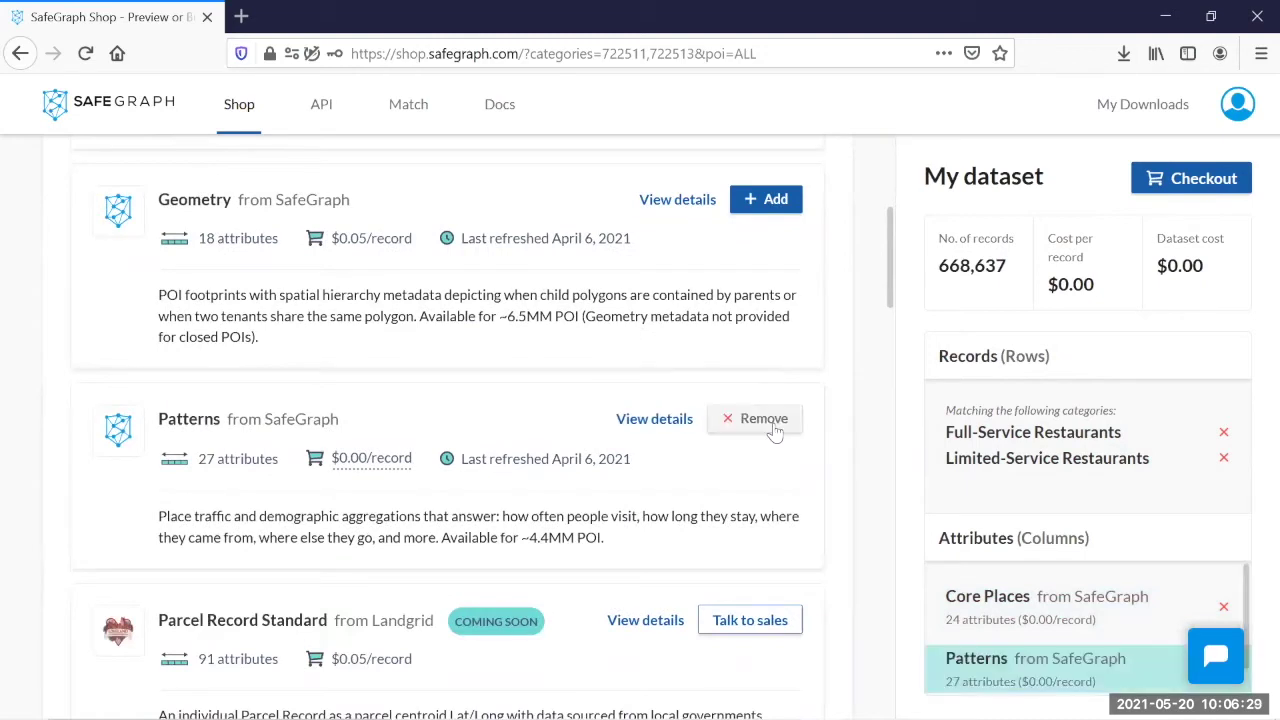
Step: Begin checkout and set the Patterns start date to January 2018
click(1192, 180)
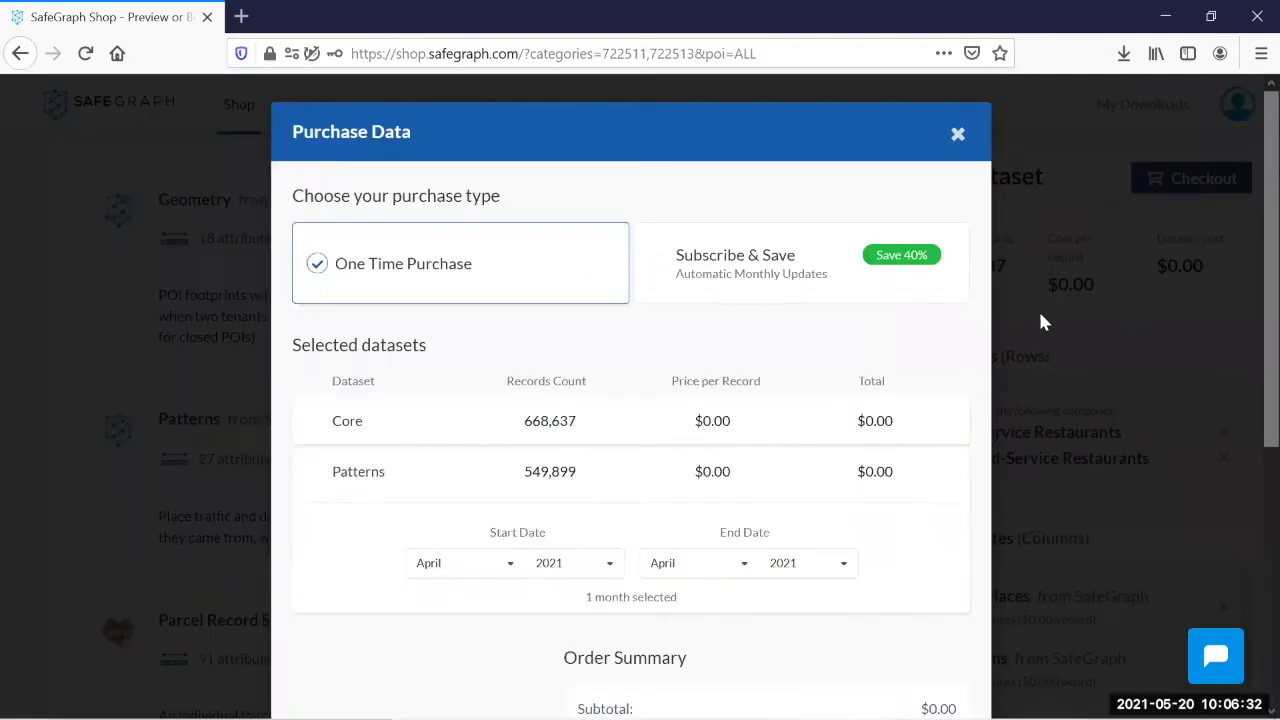
scroll(1246, 302, down, 3)
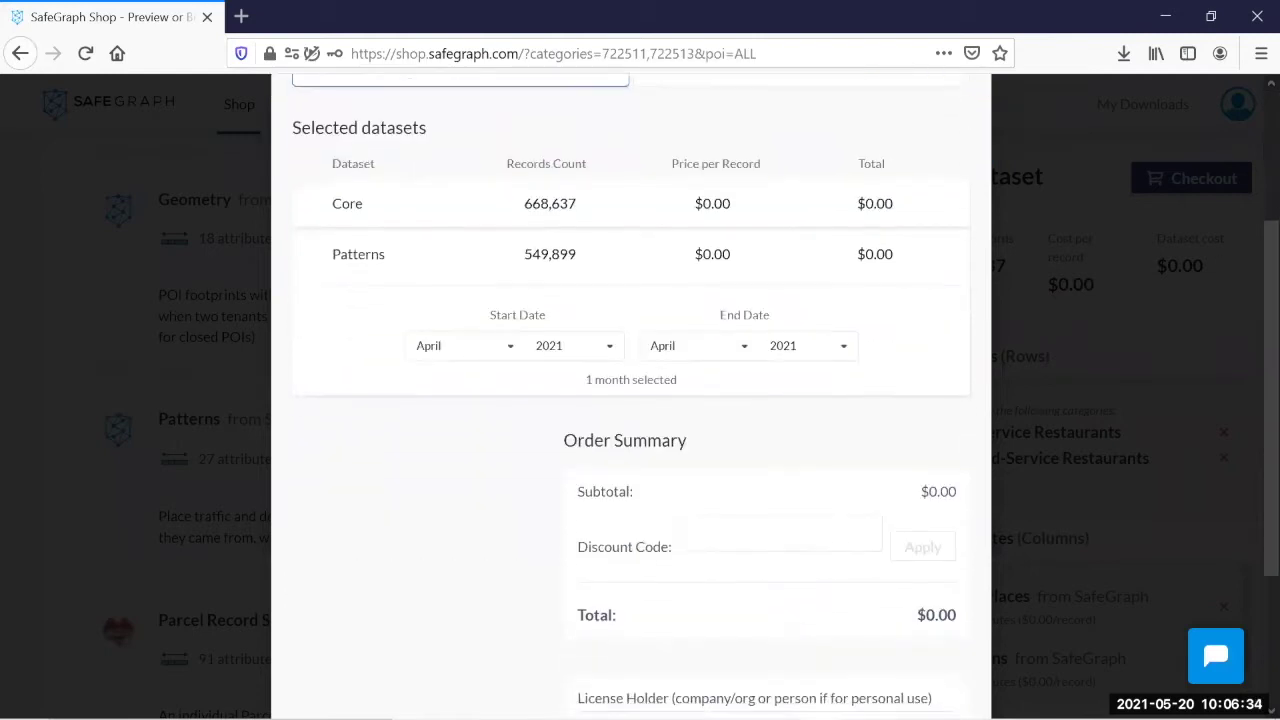
click(449, 305)
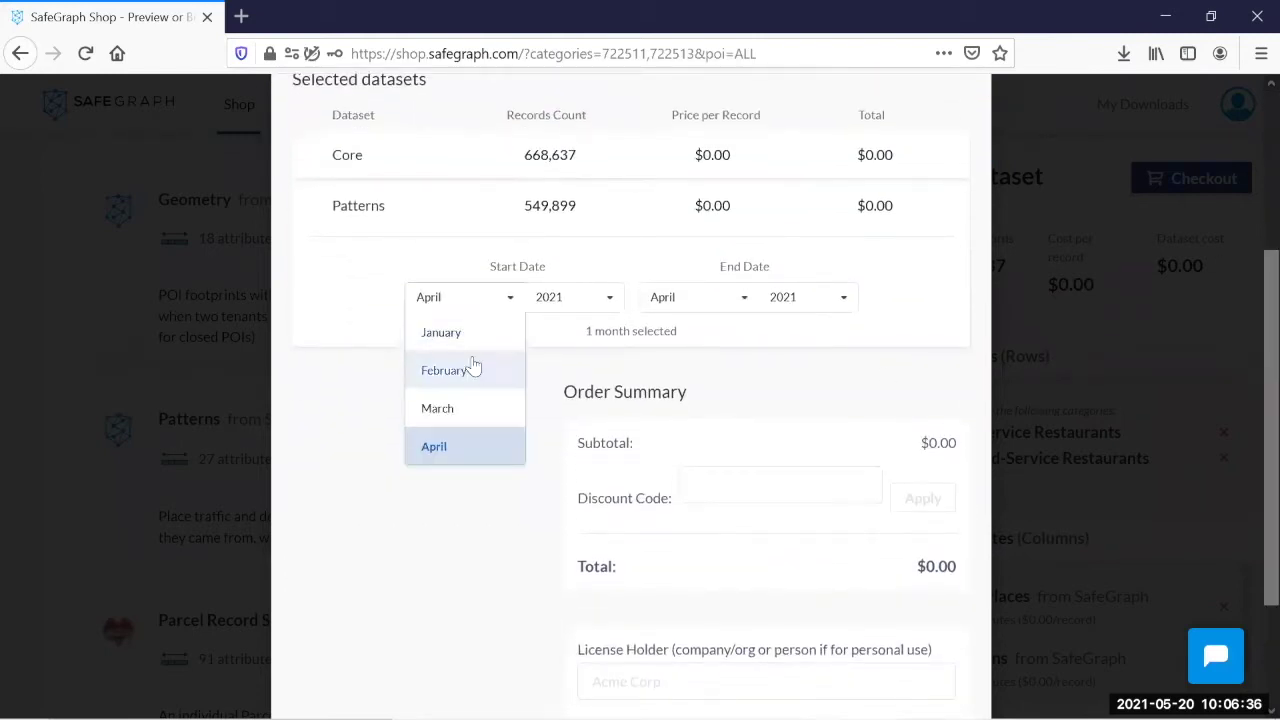
click(470, 340)
click(570, 313)
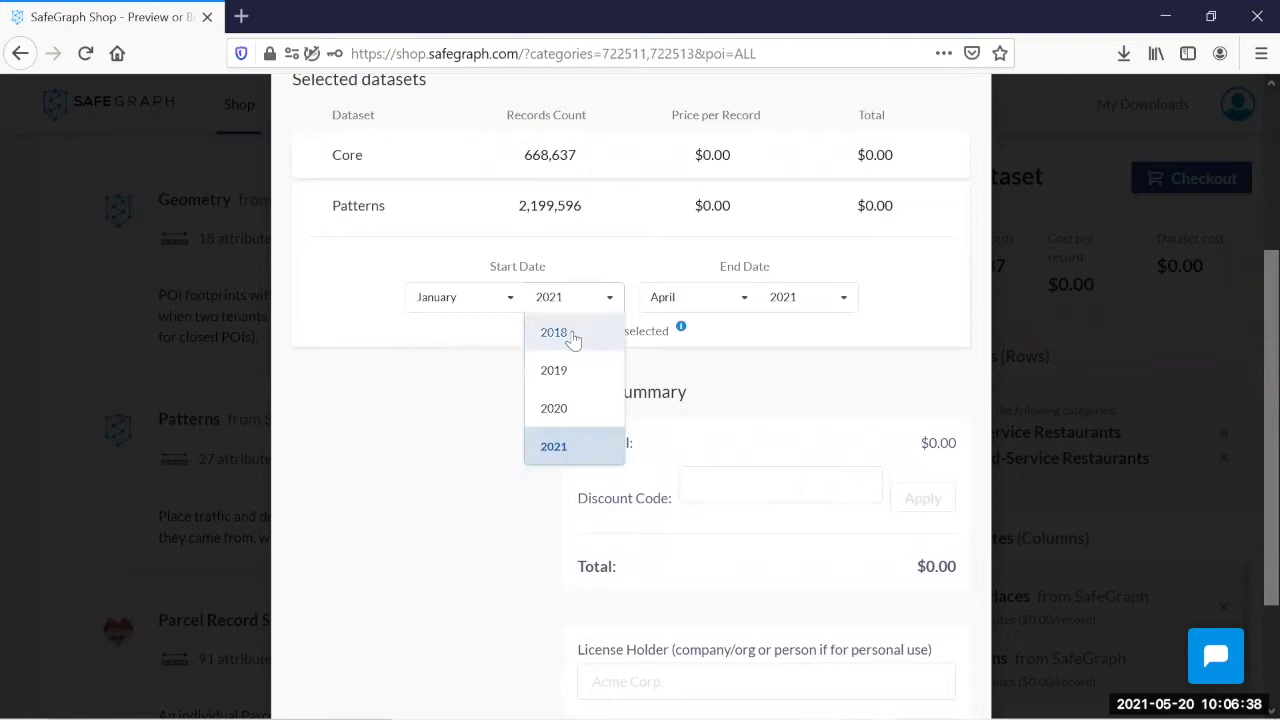
click(571, 333)
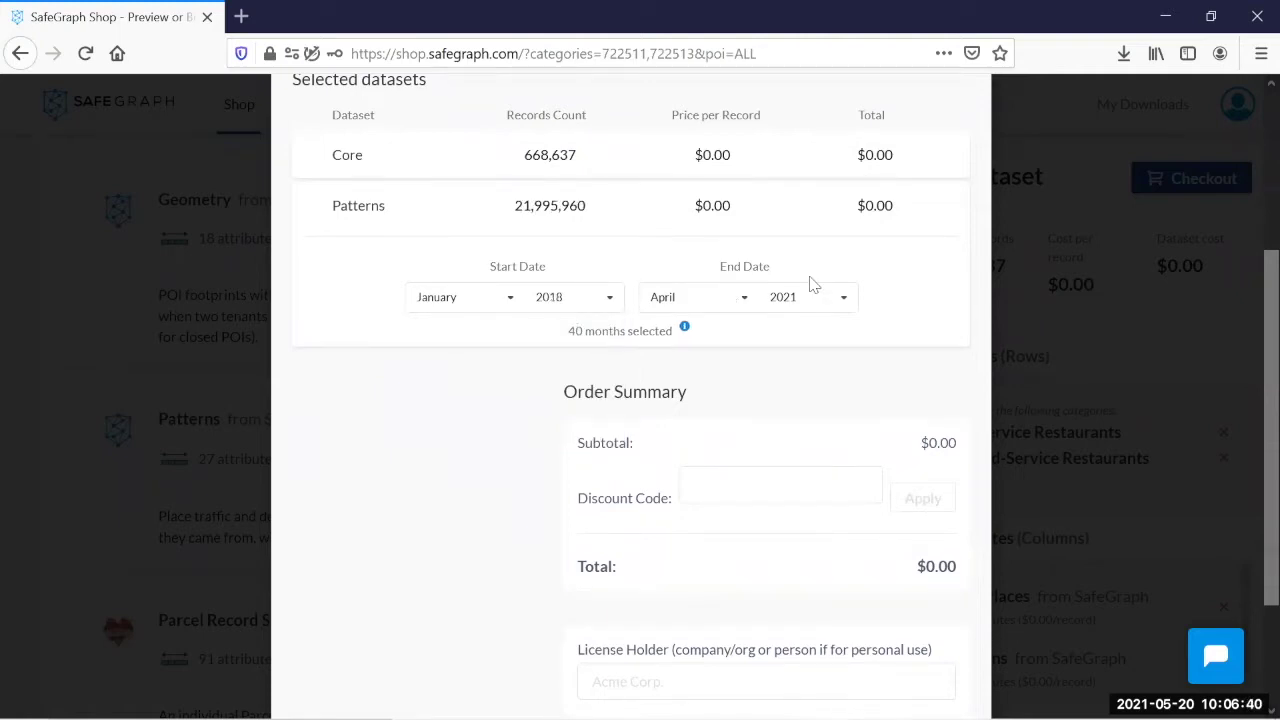
Step: Enter the licence holder's name, accept the terms, and submit the free order
scroll(1248, 600, down, 3)
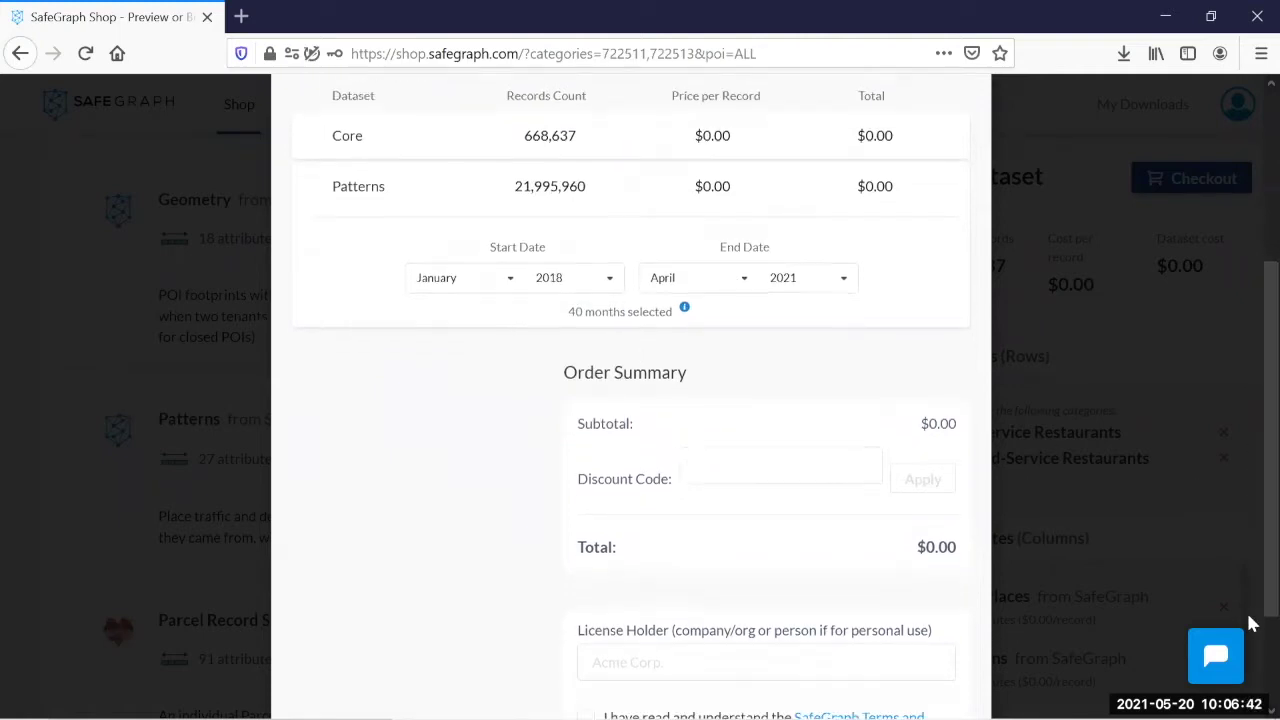
click(610, 520)
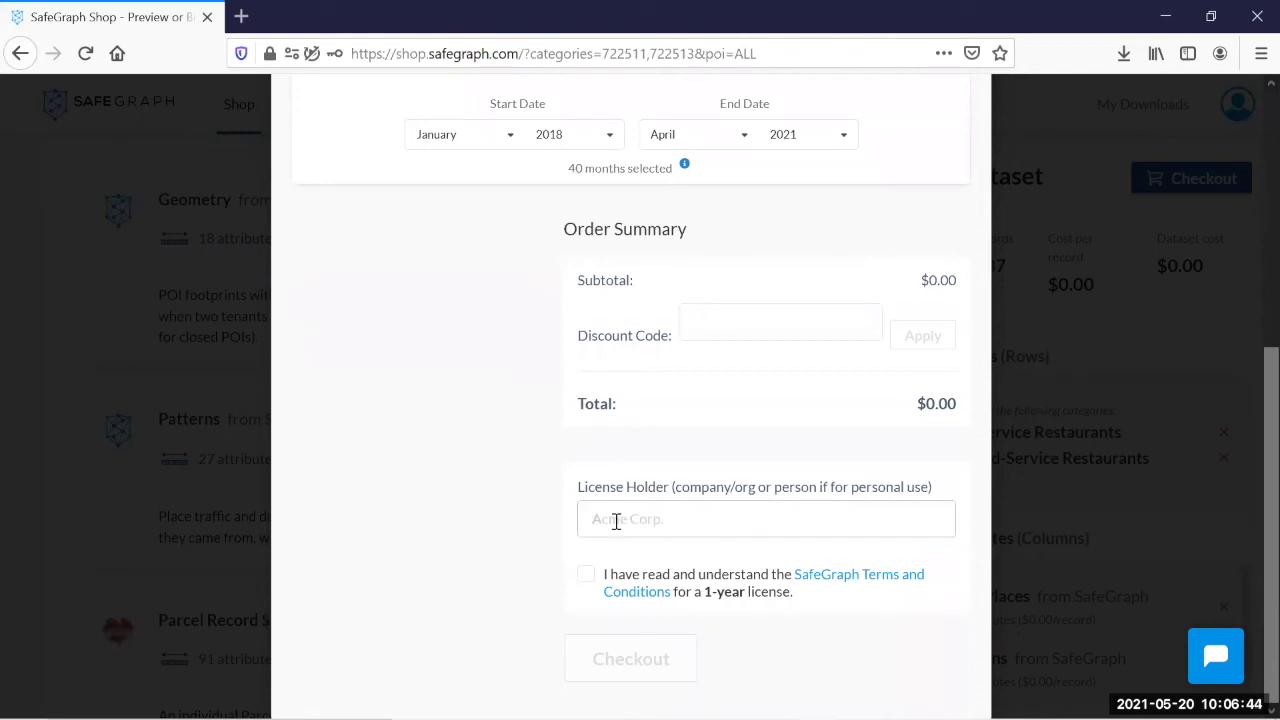
text(Thomas)
click(585, 577)
click(635, 672)
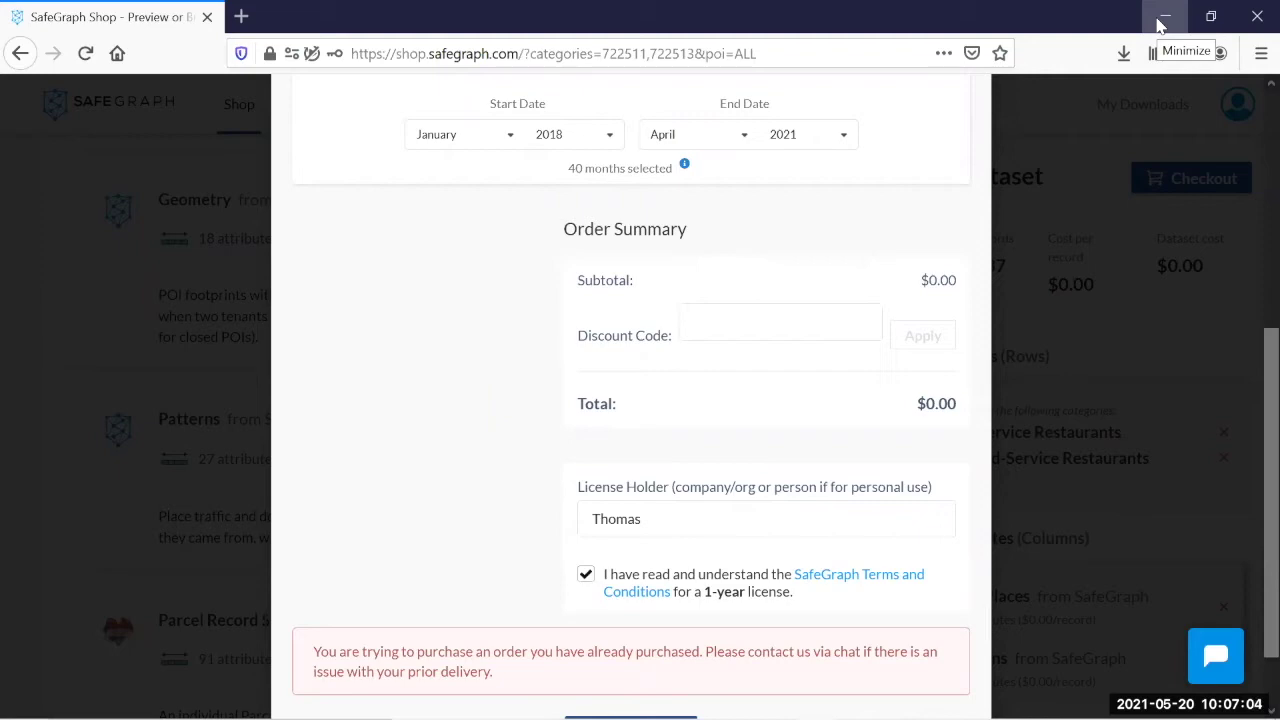
Step: Minimize Firefox to reveal the Tableau Dallas restaurant dashboard
click(1161, 22)
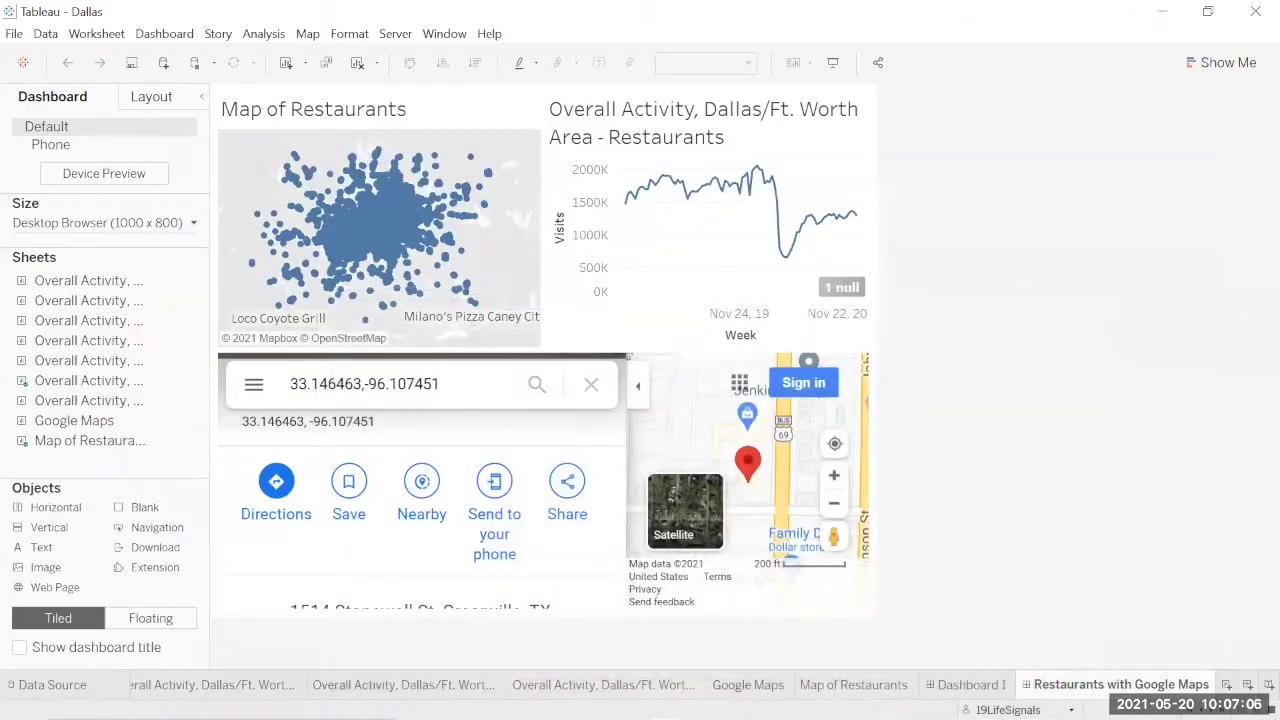
mouse_move(661, 700)
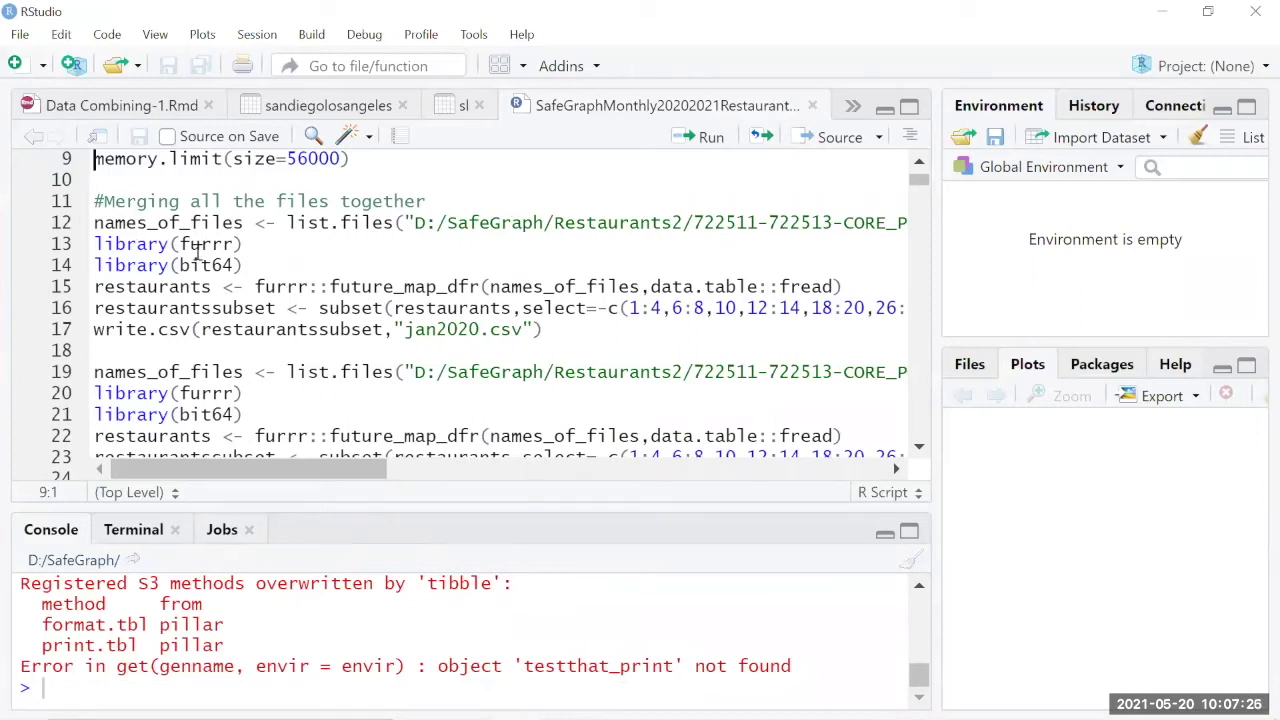
double_click(184, 244)
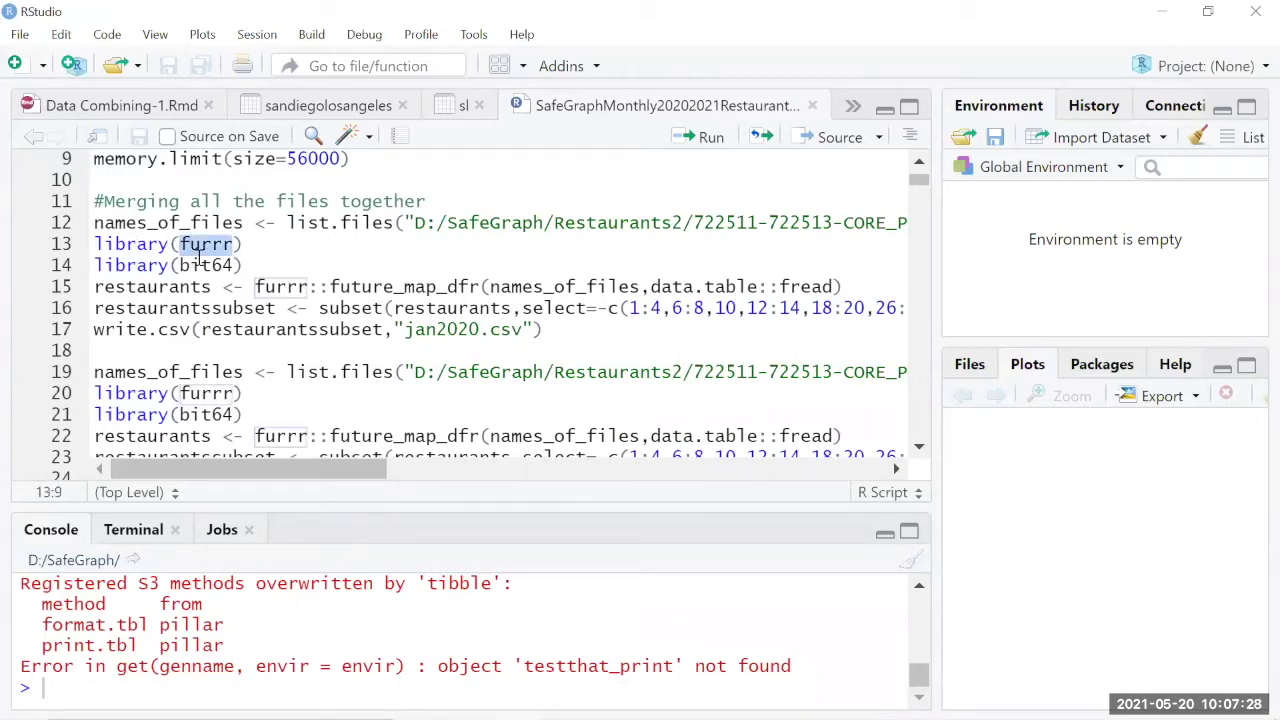
click(201, 265)
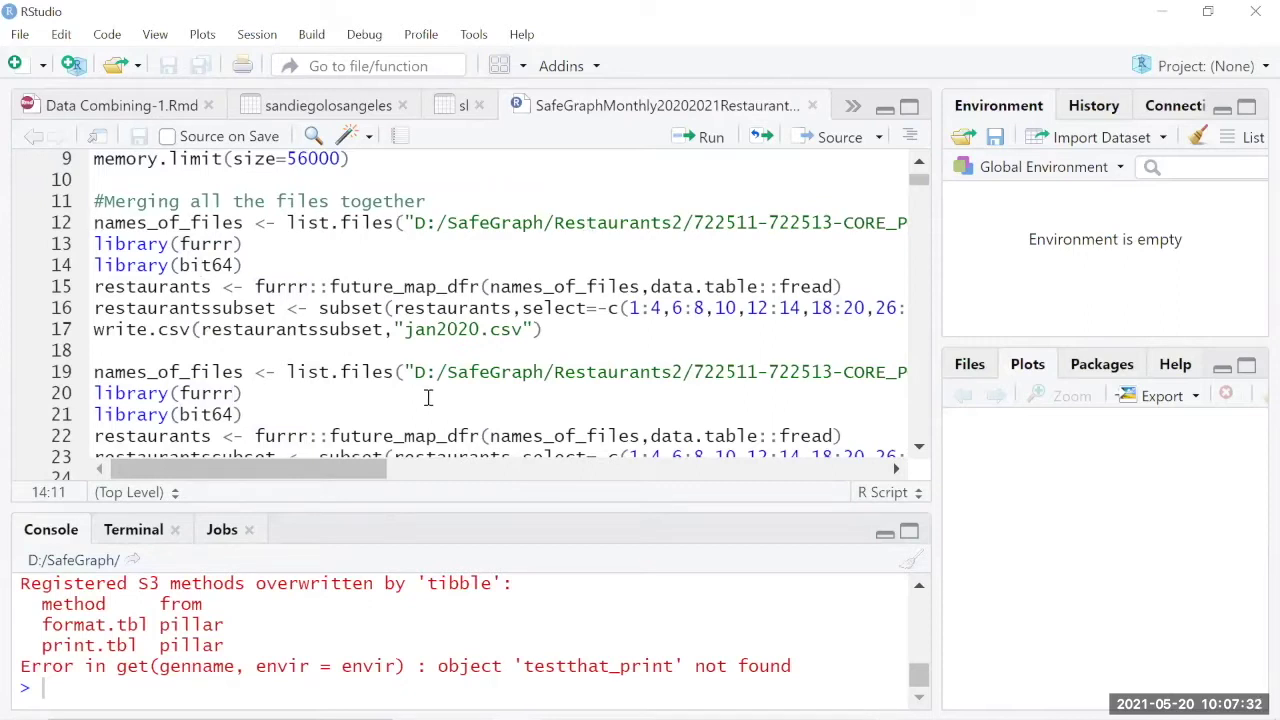
drag(370, 466, 615, 465)
drag(720, 222, 741, 222)
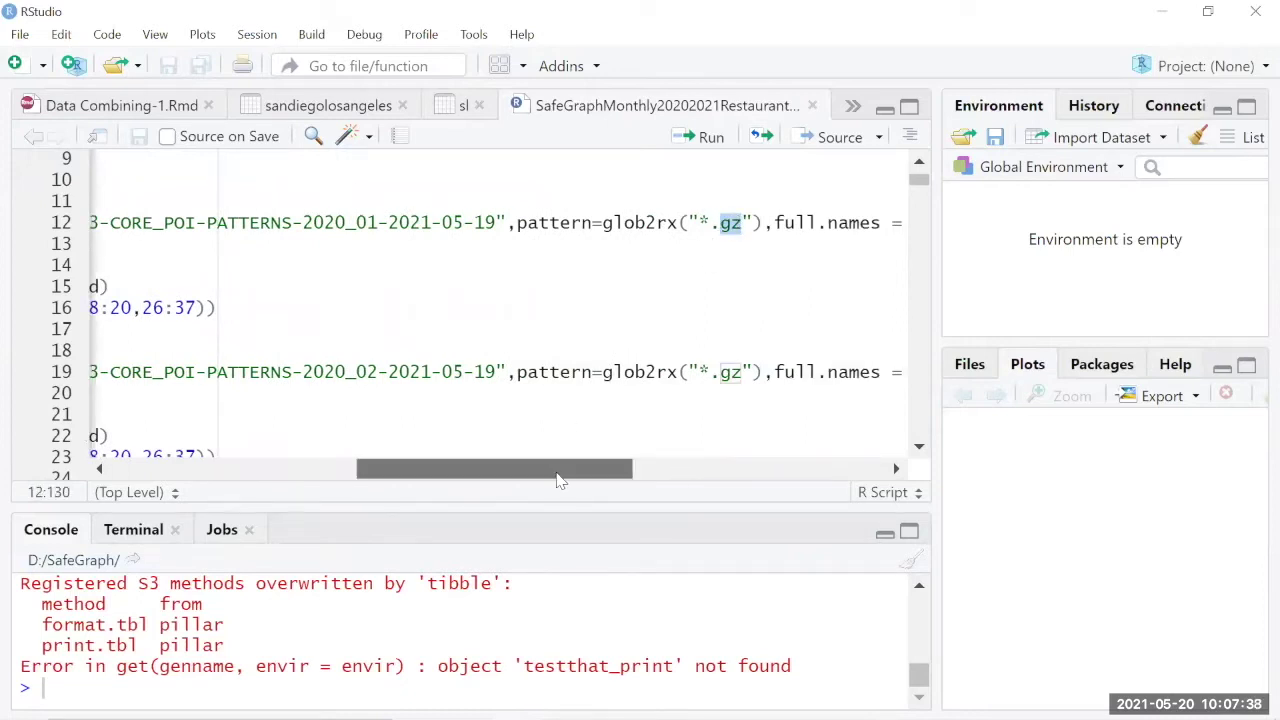
drag(560, 472, 232, 482)
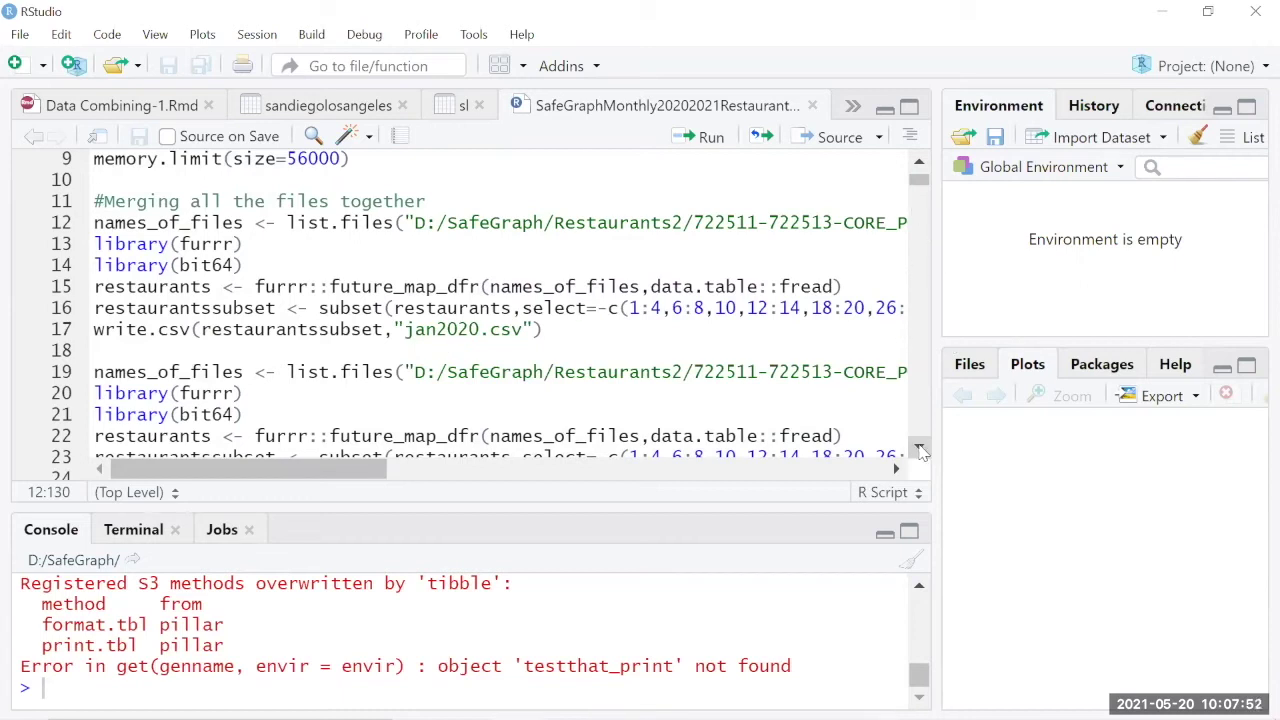
scroll(919, 450, down, 4)
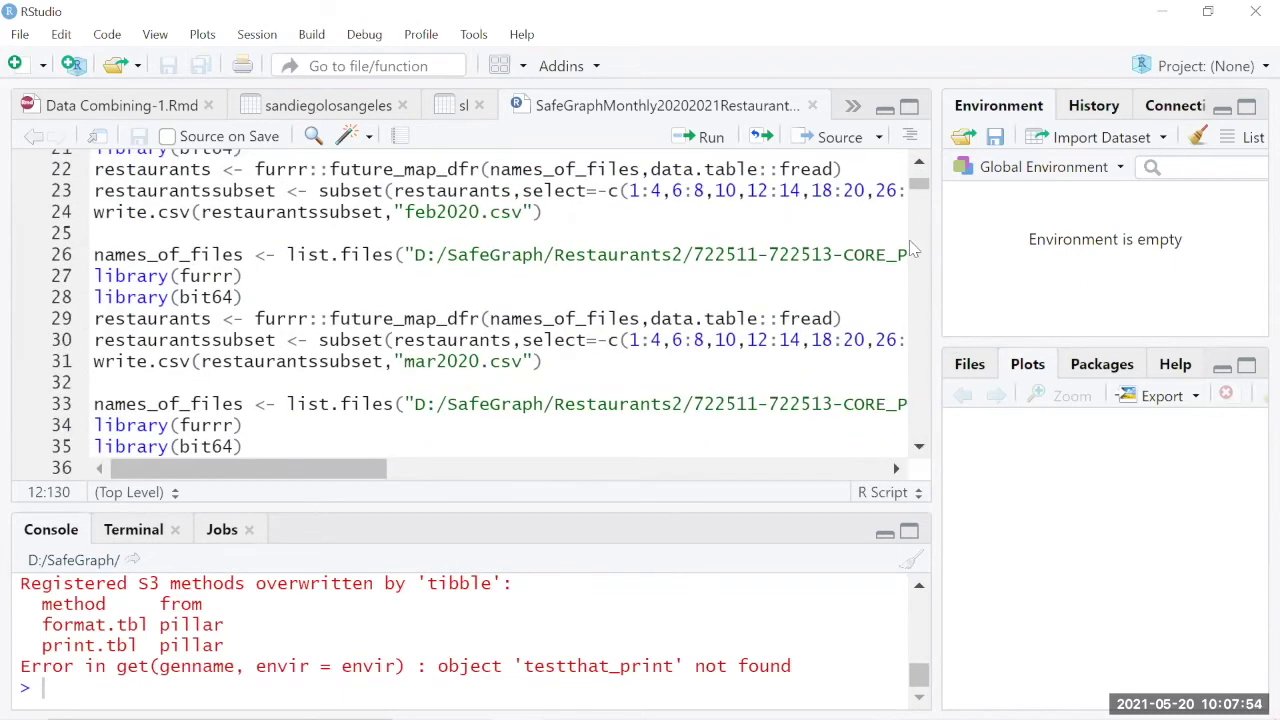
drag(922, 195, 921, 217)
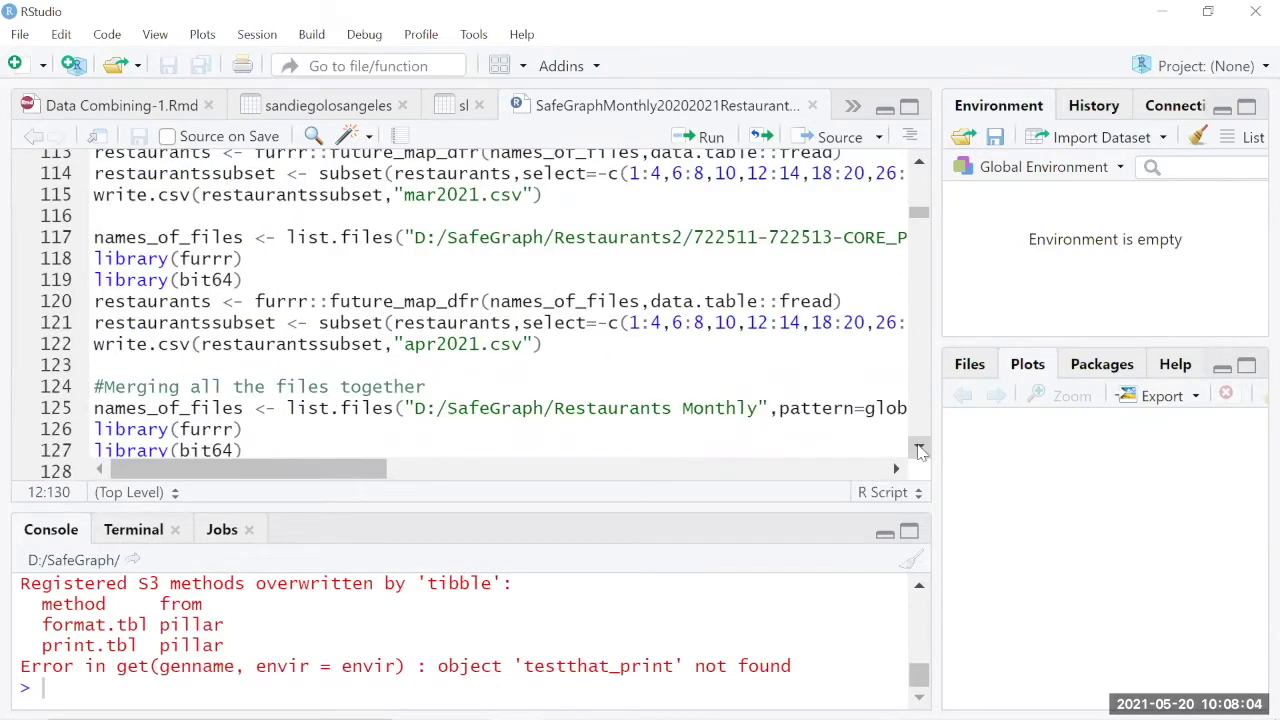
click(920, 448)
click(920, 448)
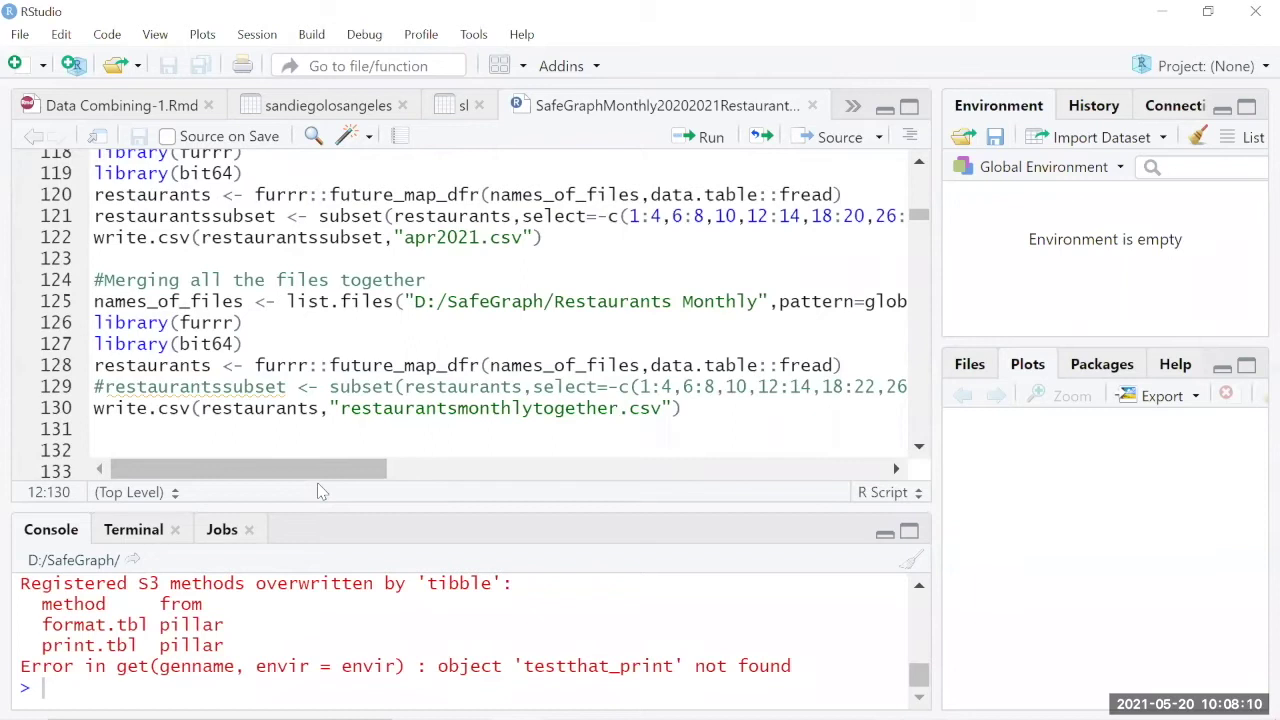
drag(330, 470, 428, 483)
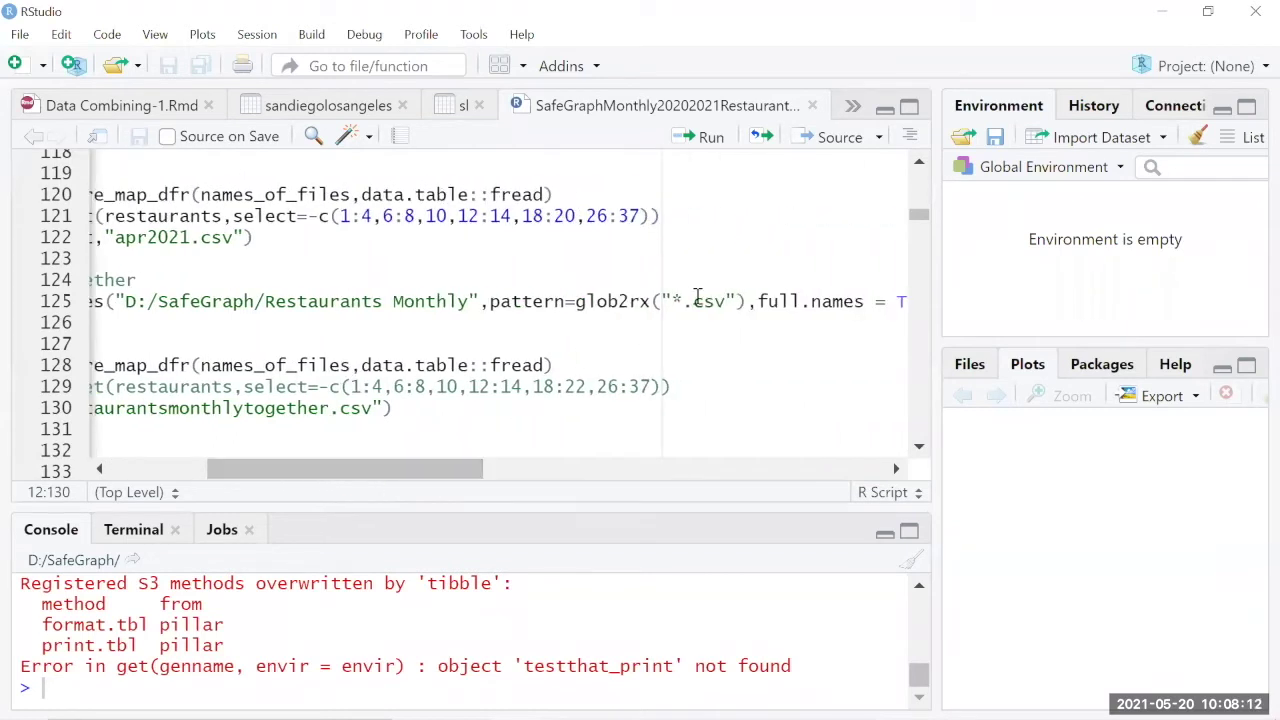
drag(694, 300, 727, 298)
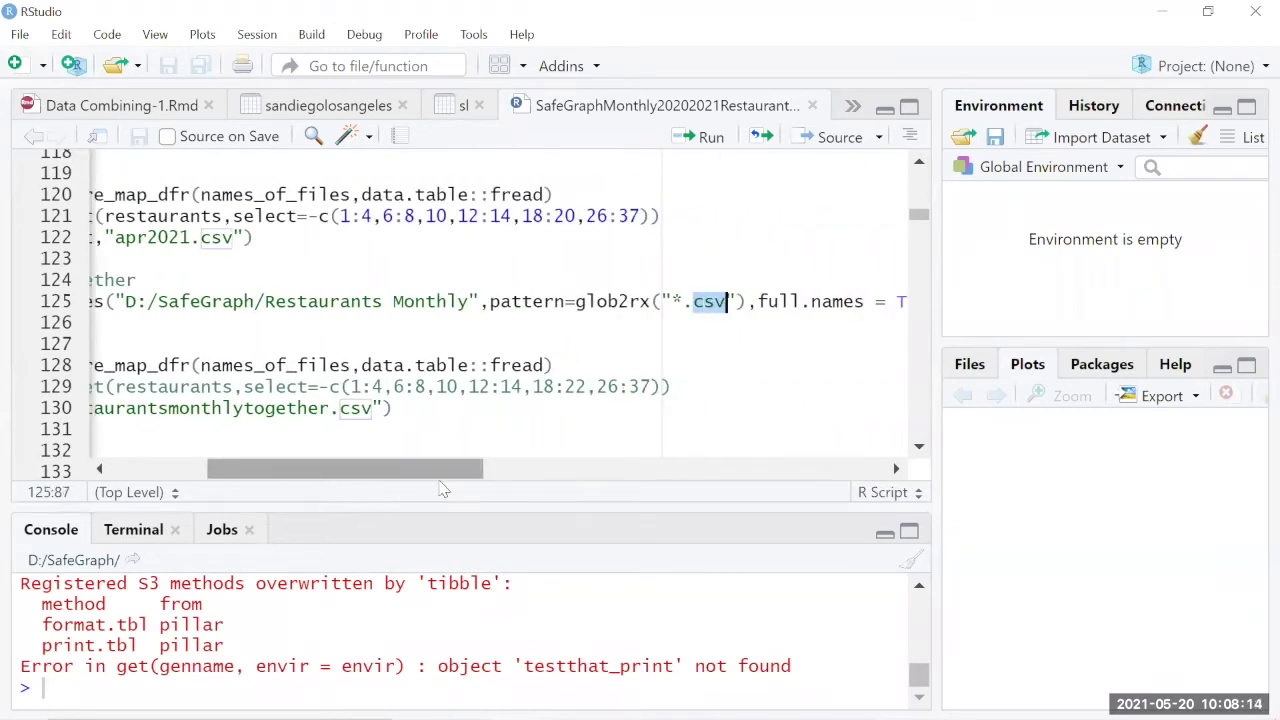
drag(371, 470, 273, 470)
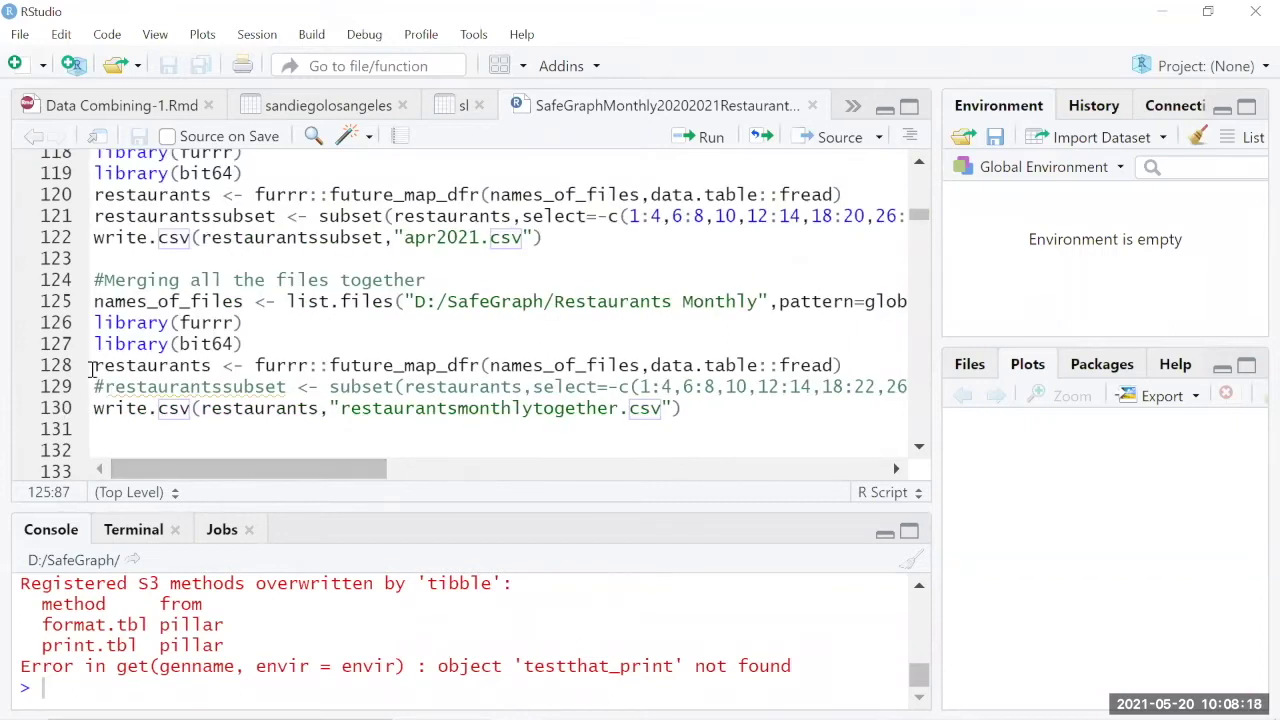
drag(93, 366, 870, 365)
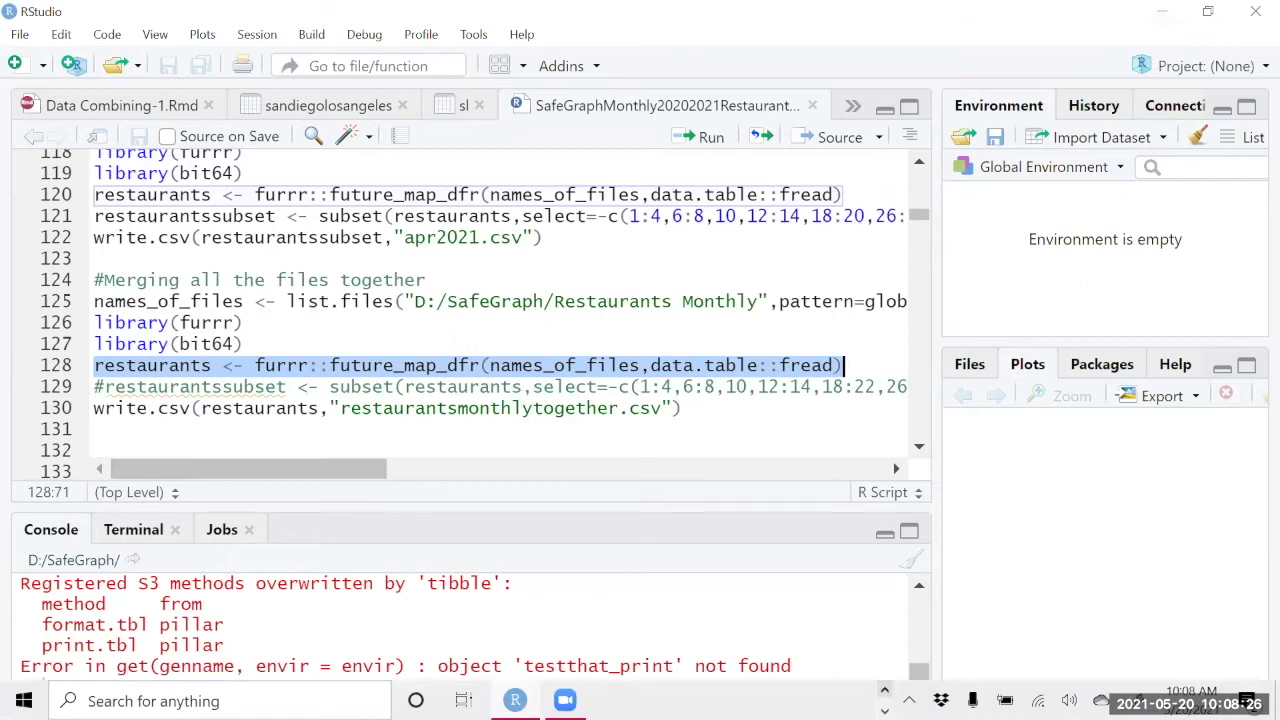
mouse_move(661, 700)
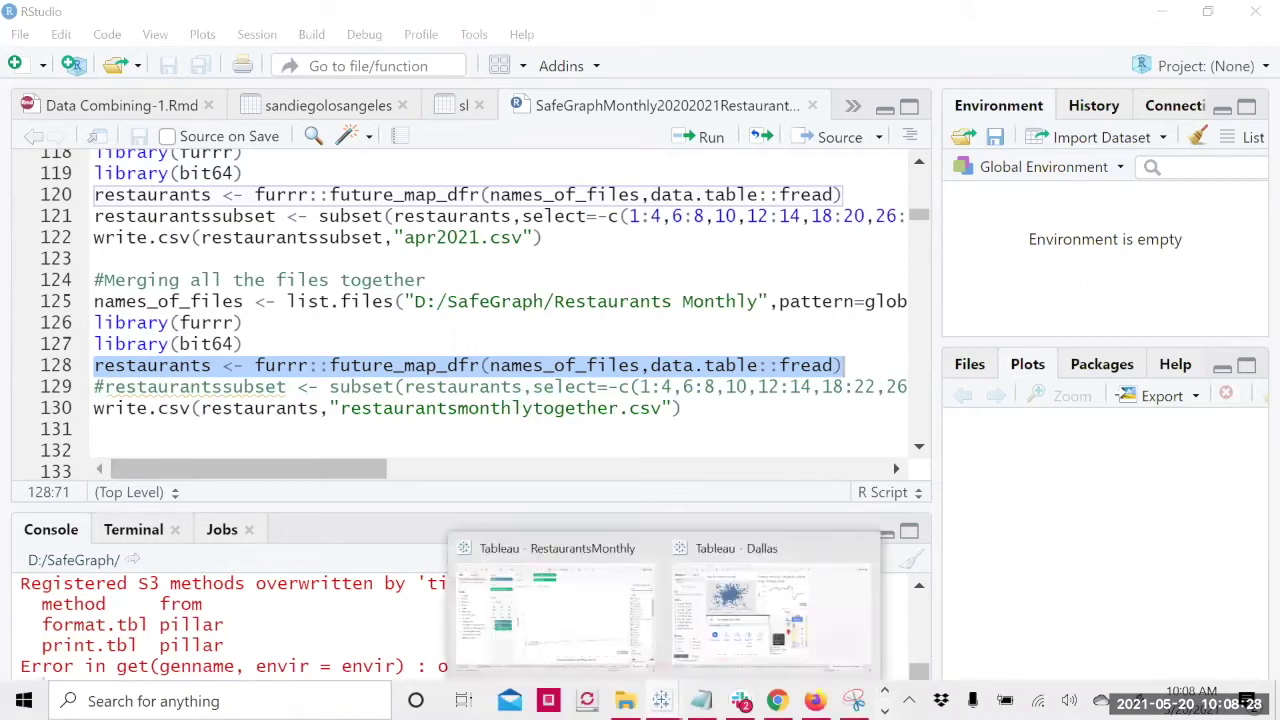
Step: Switch to the RestaurantsMonthly workbook and view the per-state monthly vaccination rate line chart
click(590, 648)
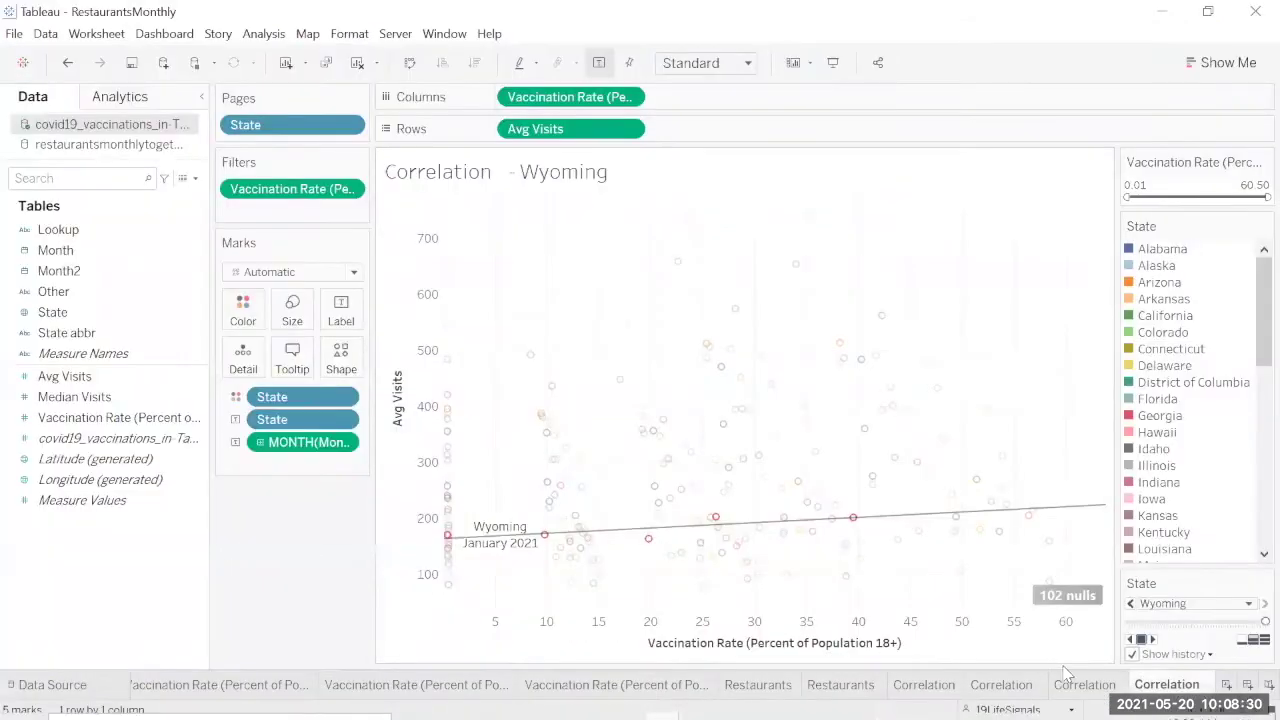
click(193, 686)
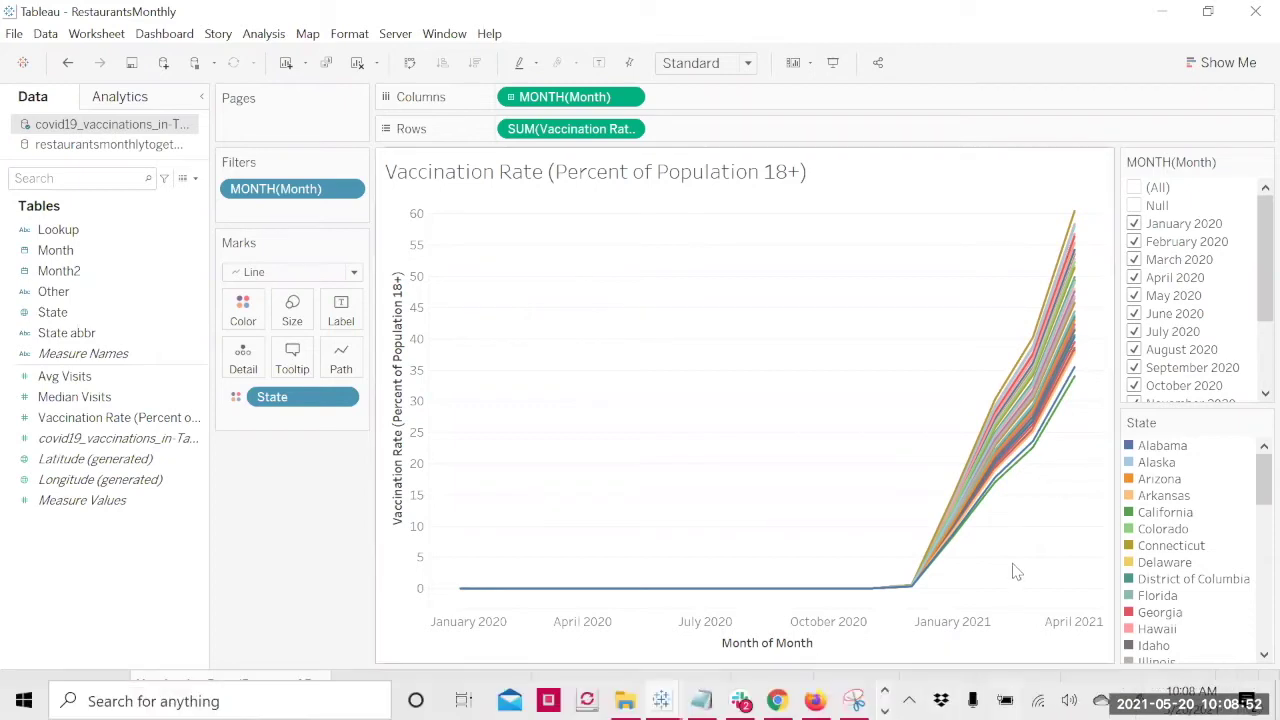
mouse_move(916, 593)
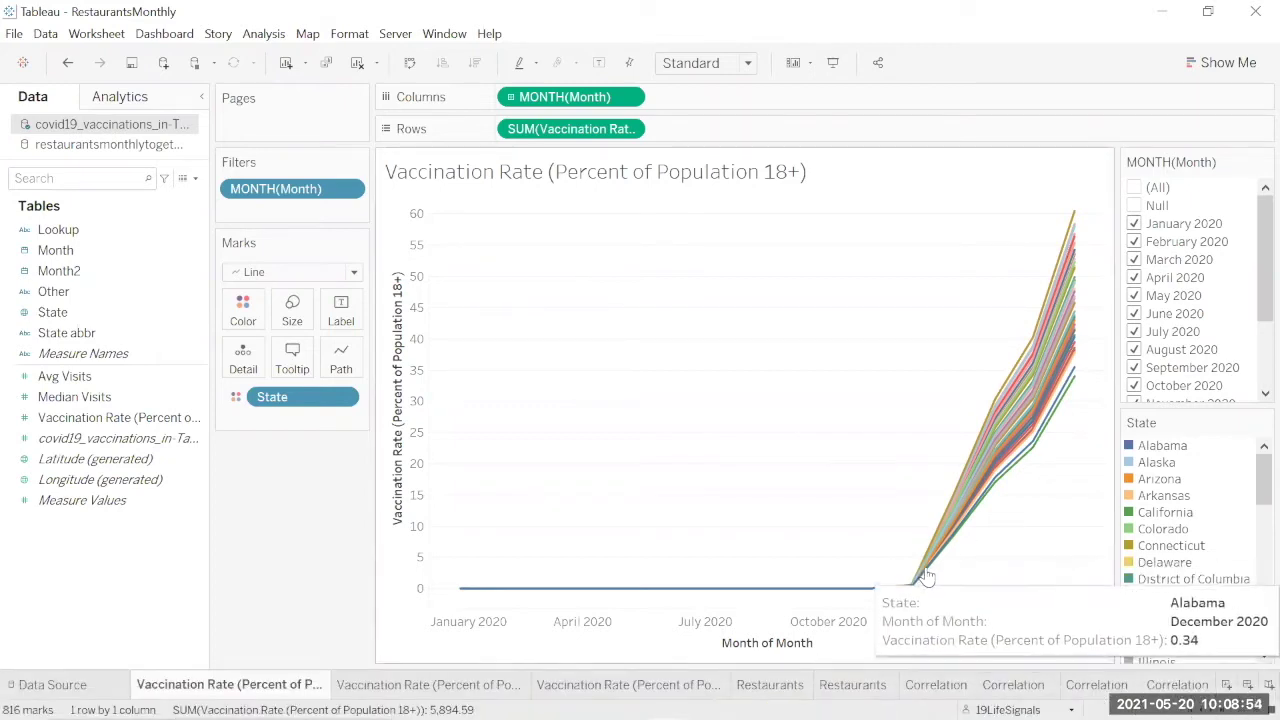
mouse_move(1075, 217)
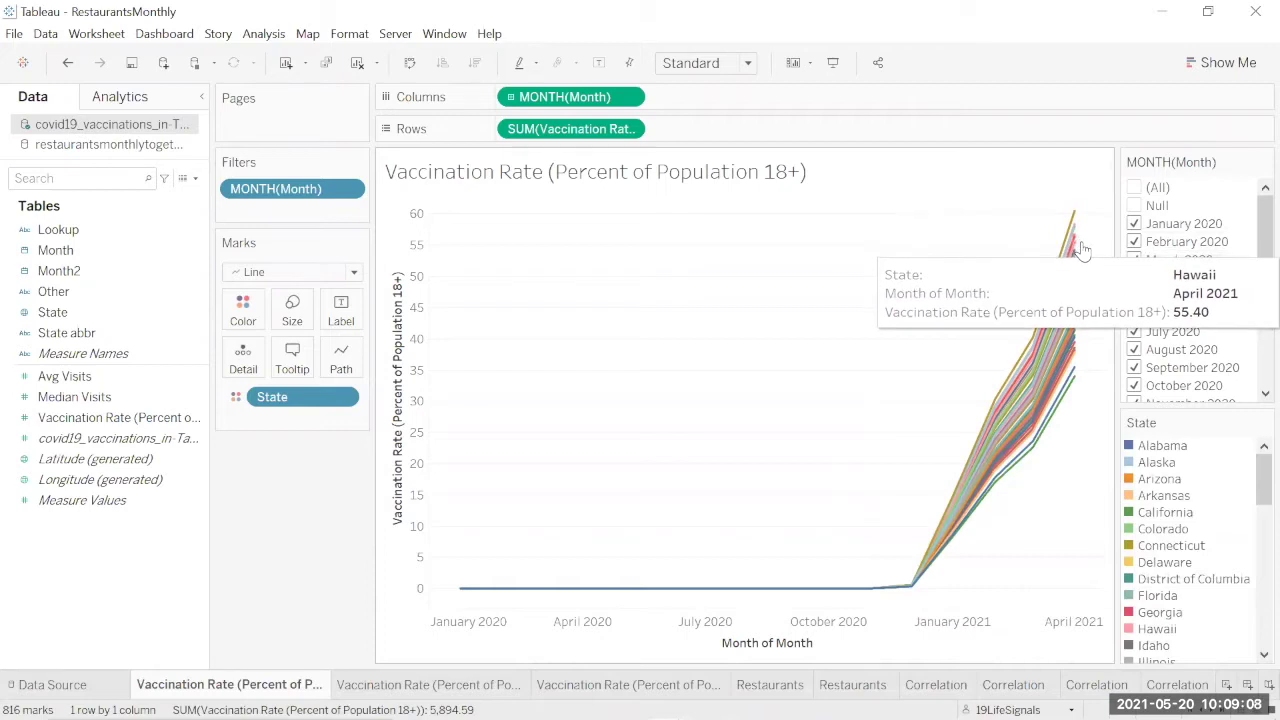
mouse_move(1080, 390)
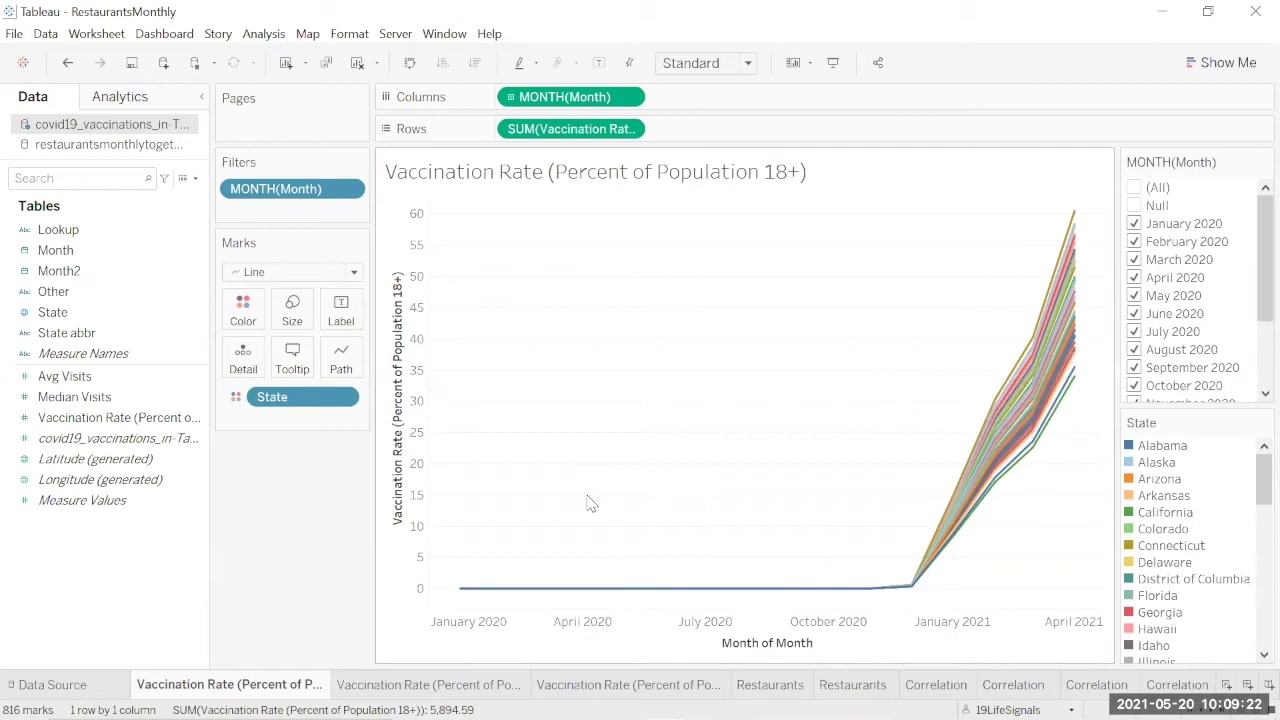
mouse_move(428, 684)
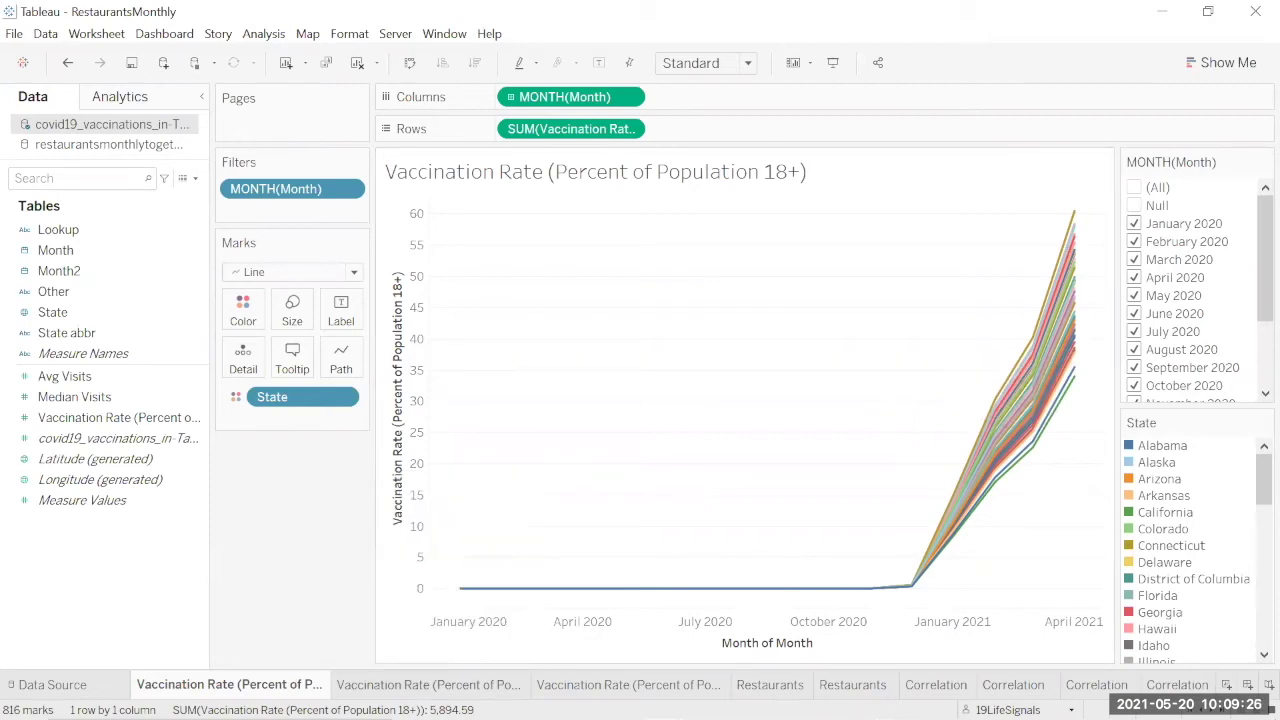
Step: Open the vaccination rate map, zoom onto the lower 48 states, and play through the months
click(428, 684)
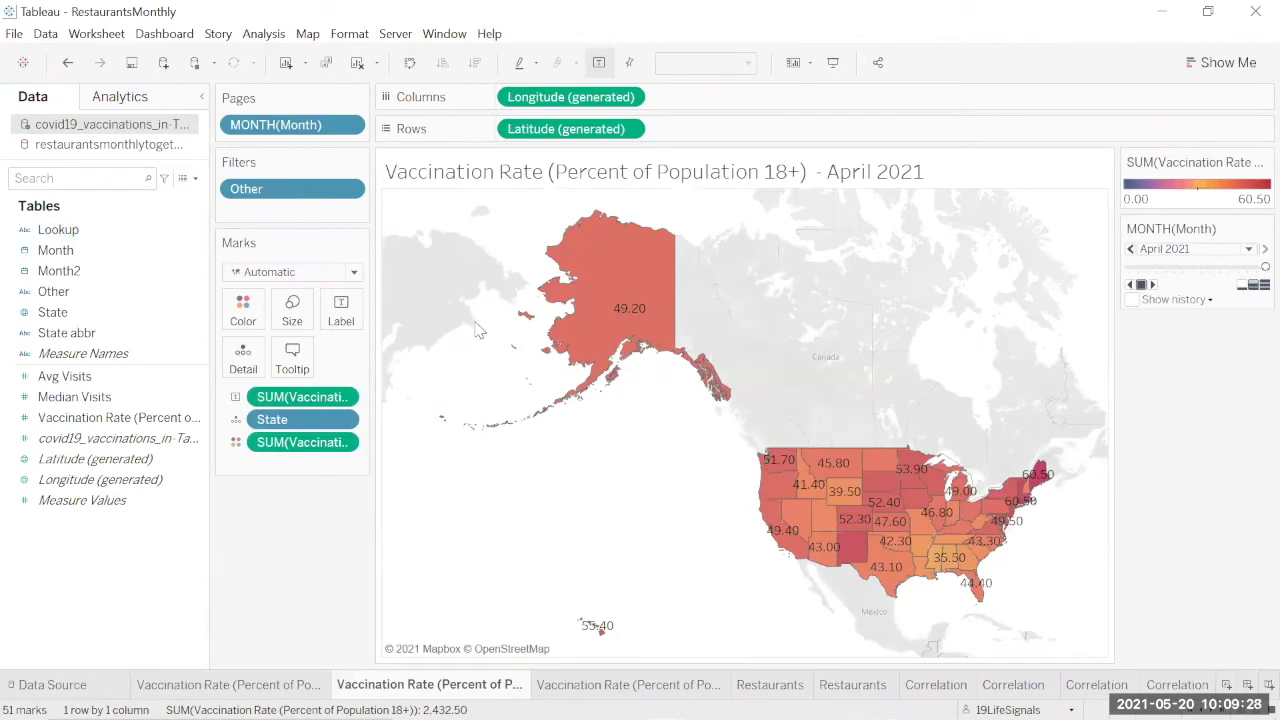
mouse_move(397, 288)
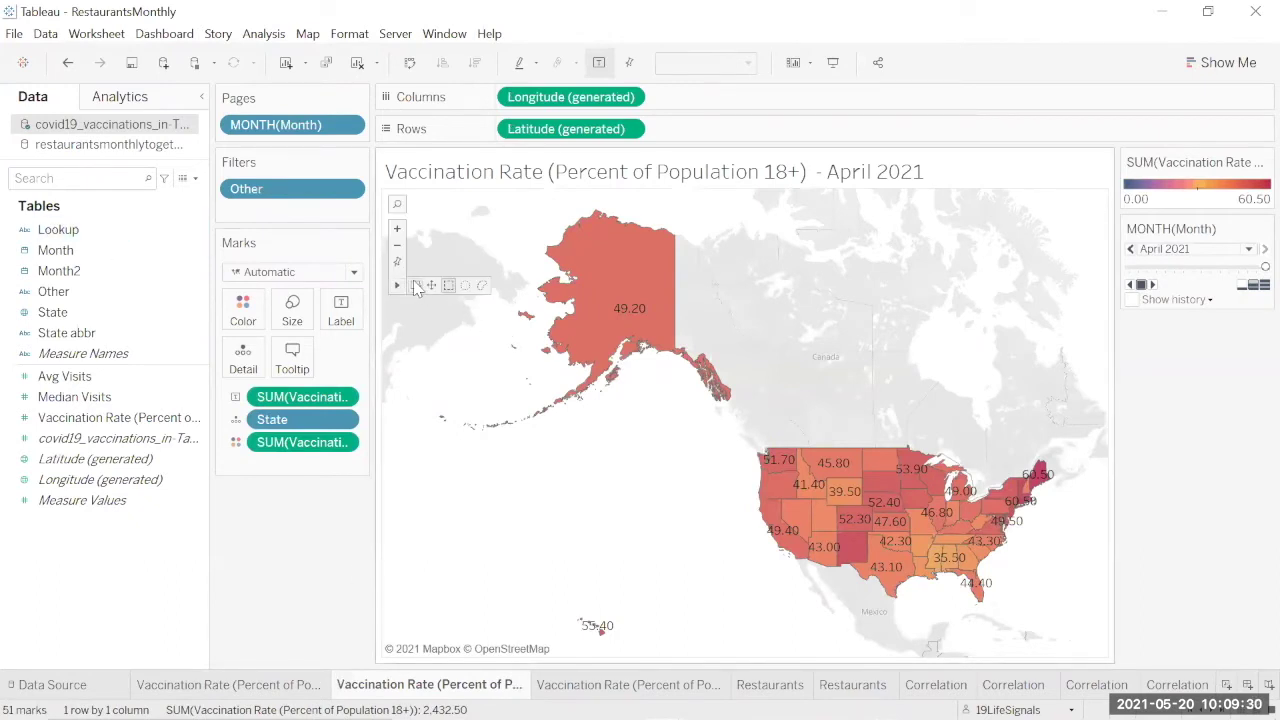
drag(745, 432, 1061, 617)
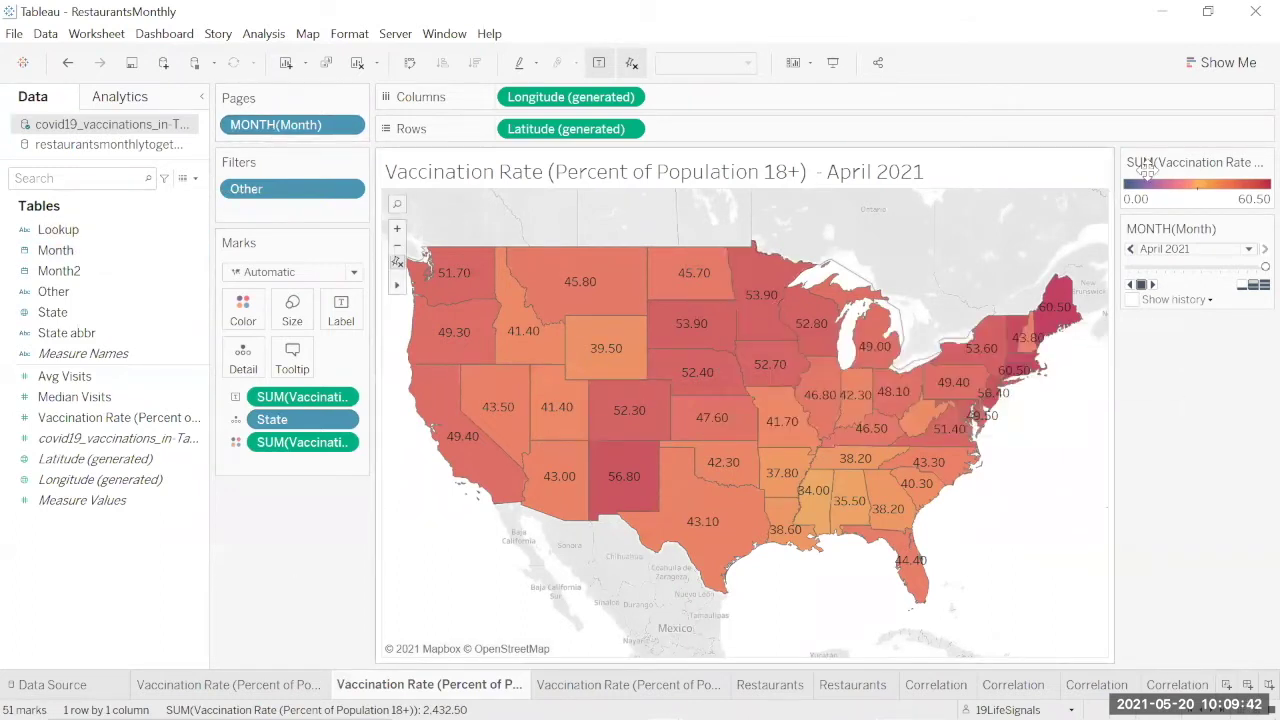
click(1152, 285)
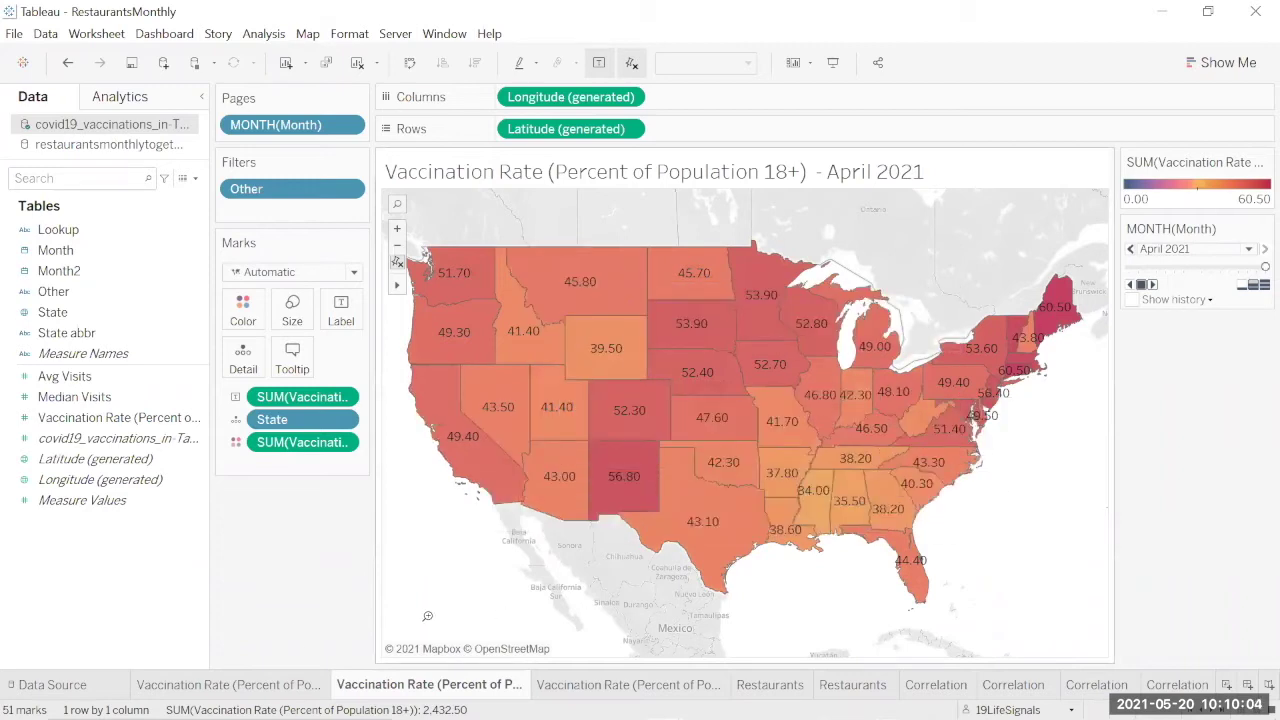
Step: View the vaccination bar chart sheet, then the April 2021 Restaurants average-visits map
click(605, 686)
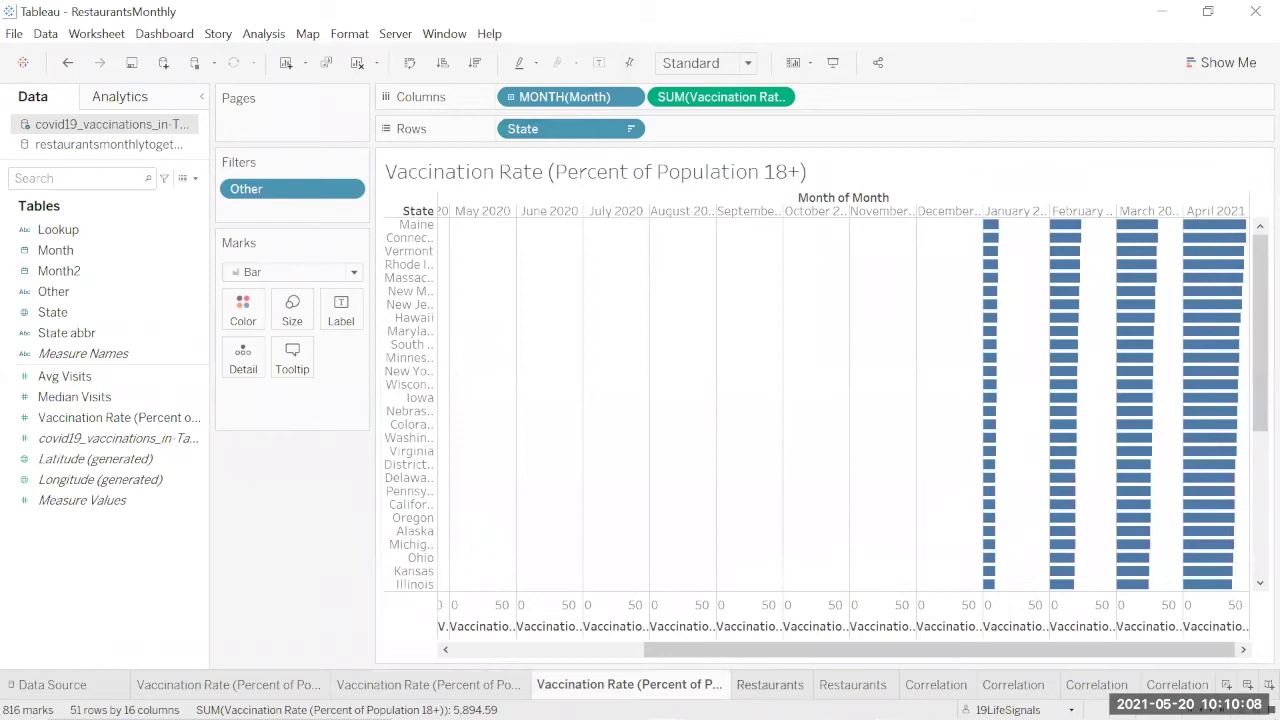
click(771, 685)
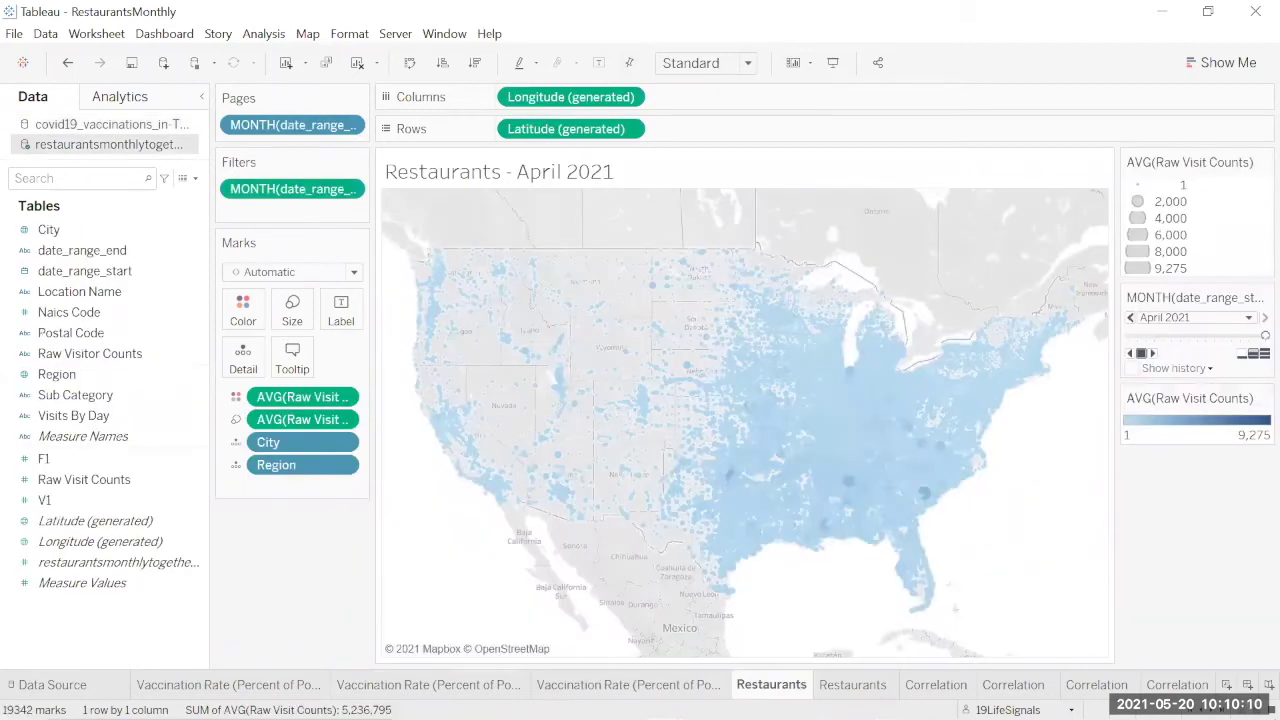
mouse_move(842, 692)
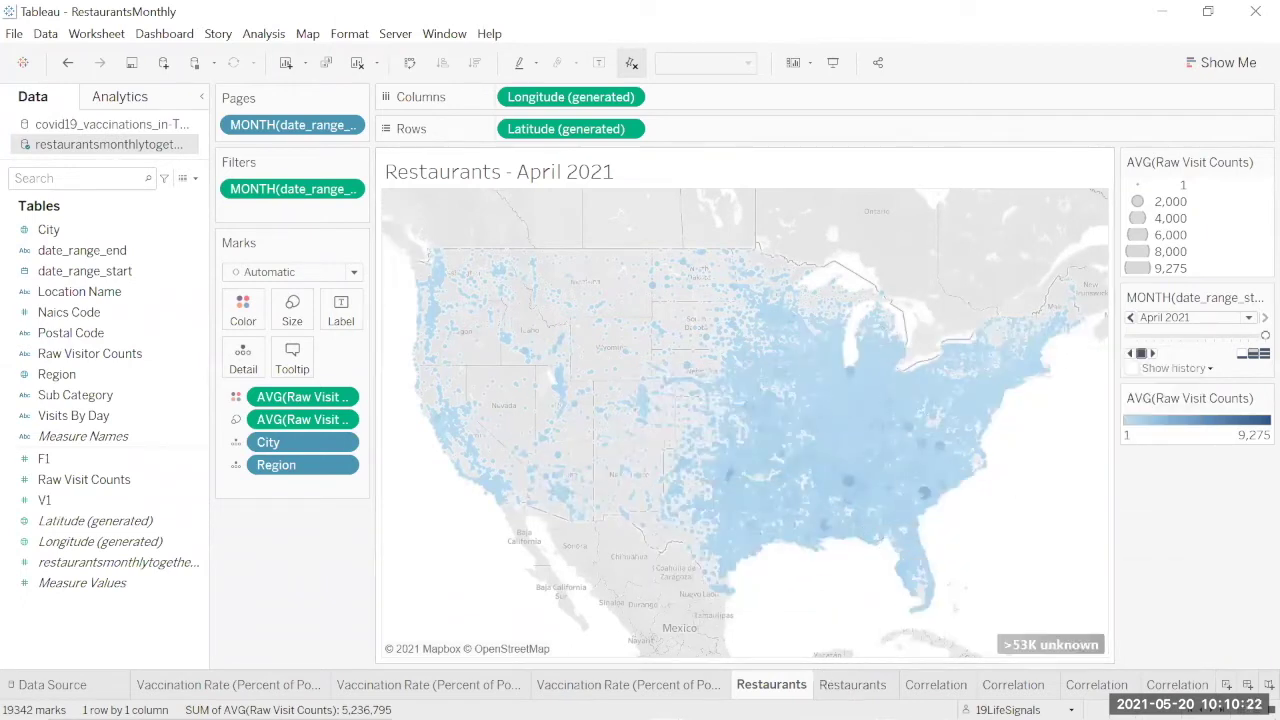
Step: Open the second Restaurants sheet of summed monthly raw visit counts per state
click(852, 684)
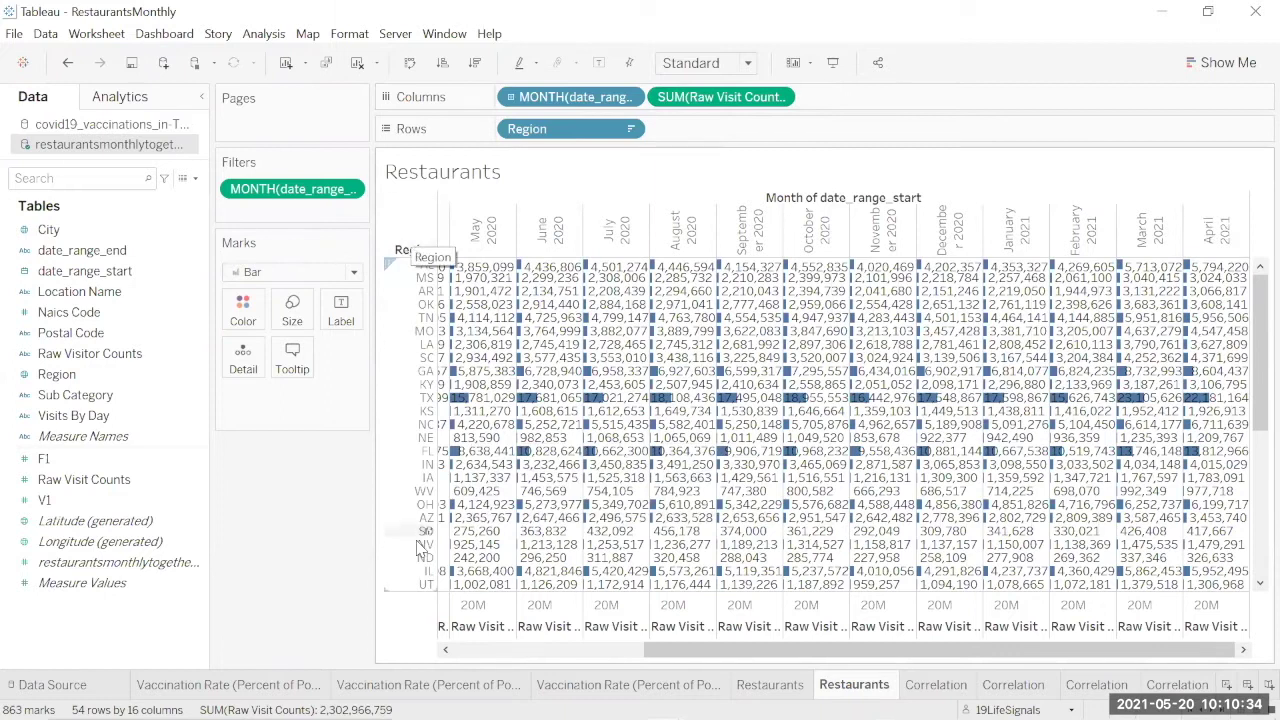
mouse_move(1013, 684)
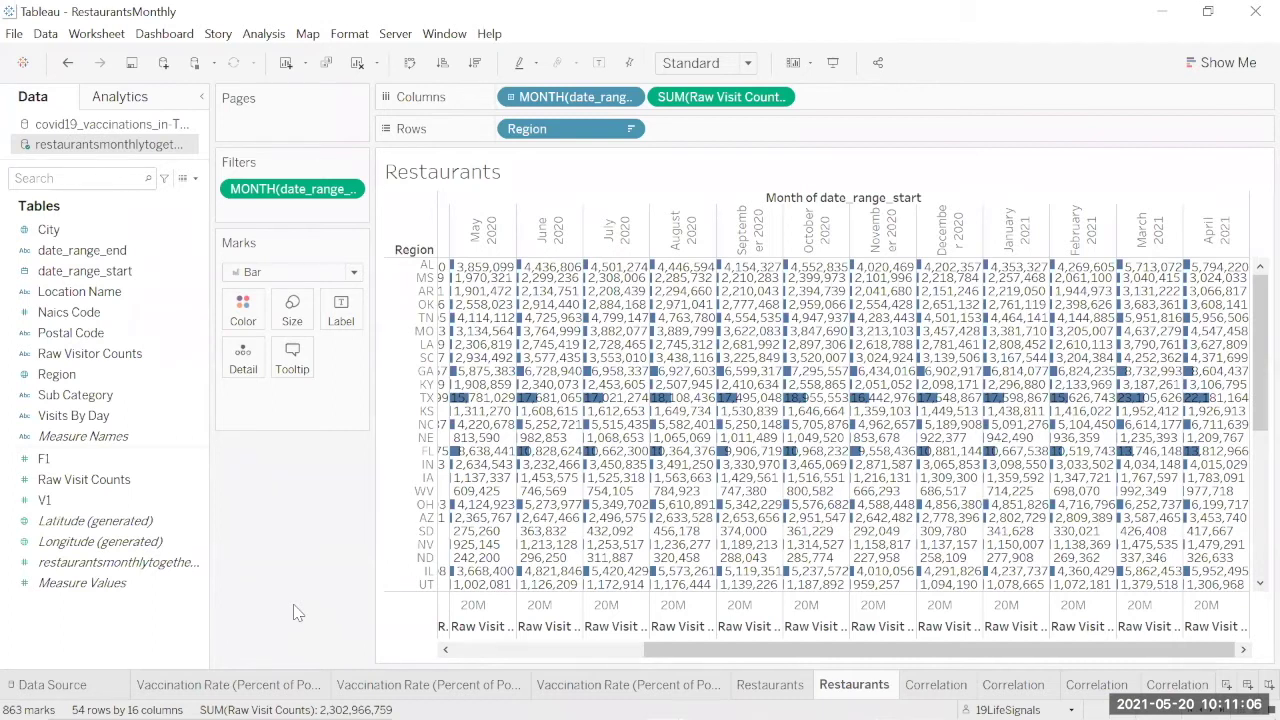
Step: Open the Correlation scatter plot and check the trend line's R-squared and P-value
click(935, 684)
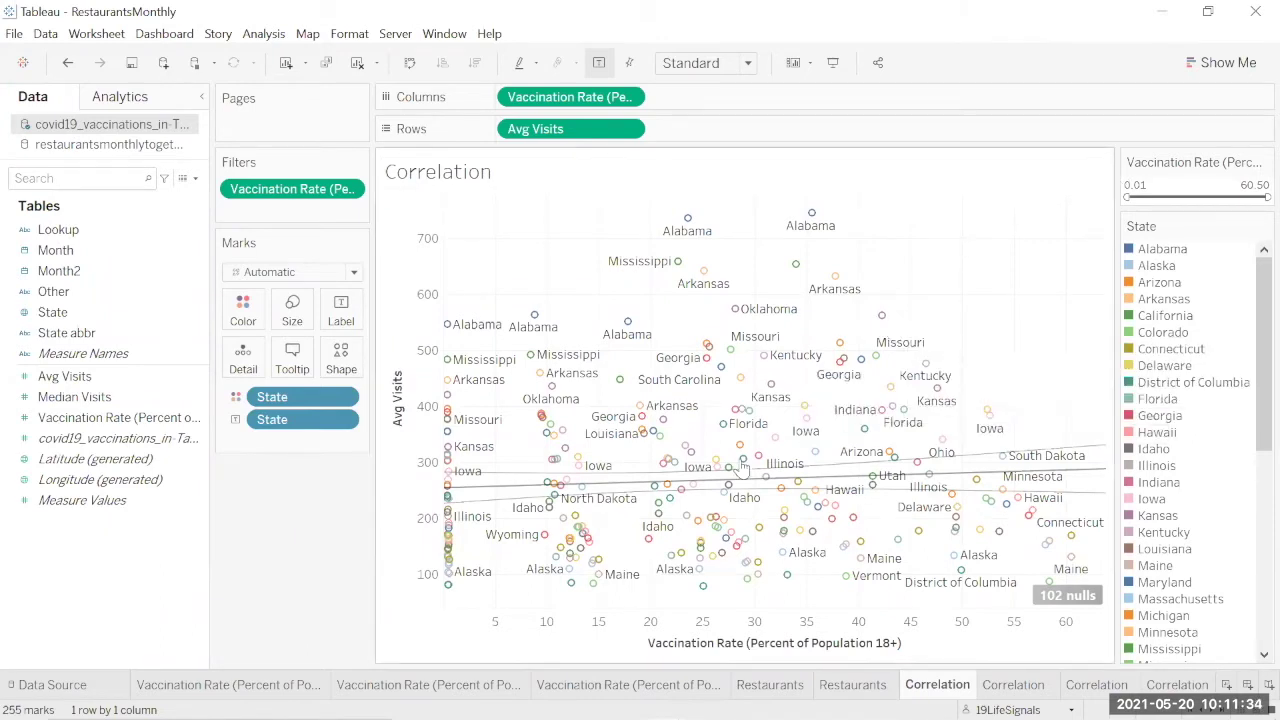
mouse_move(613, 488)
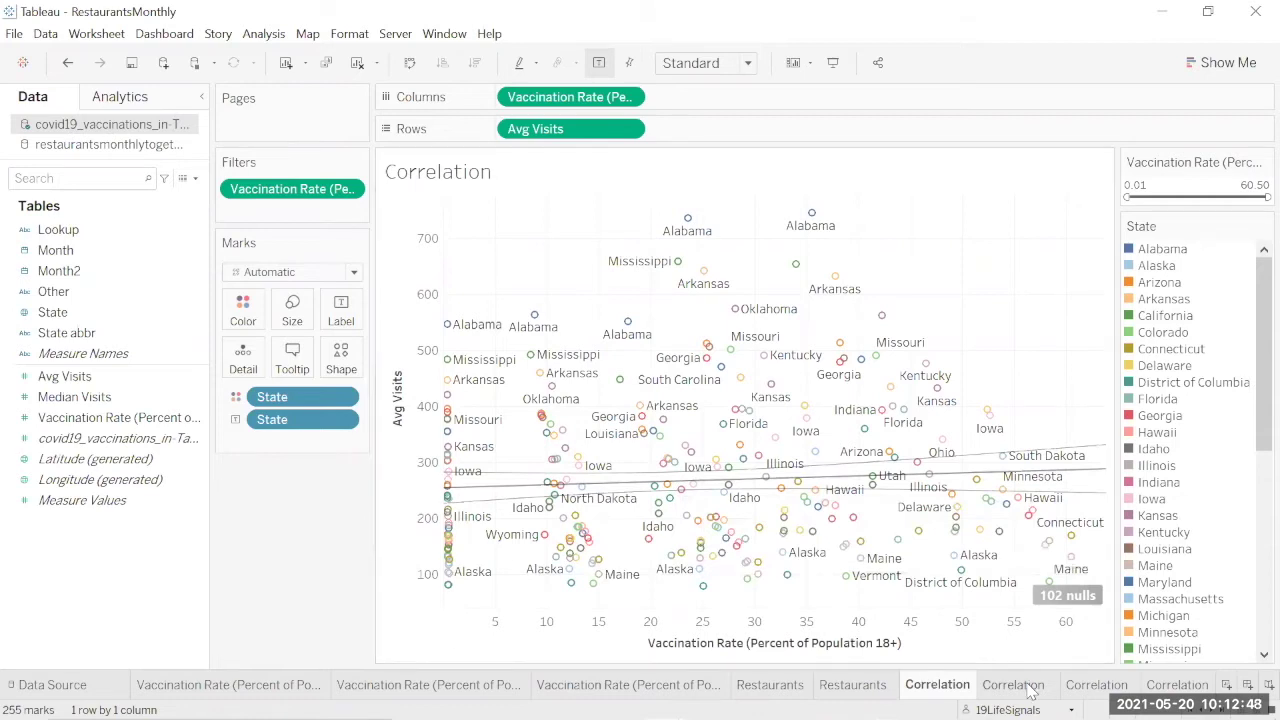
Step: Open the second Correlation sheet and play its month pages through April 2021
click(1013, 685)
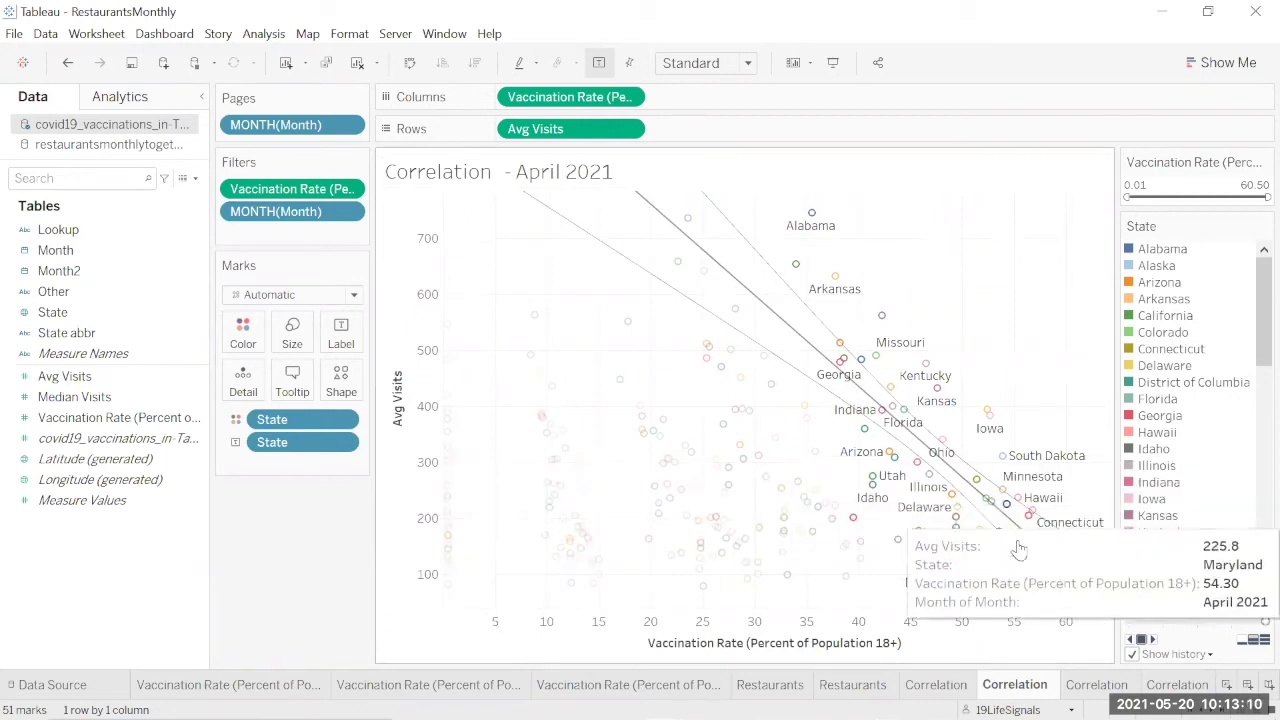
click(1152, 640)
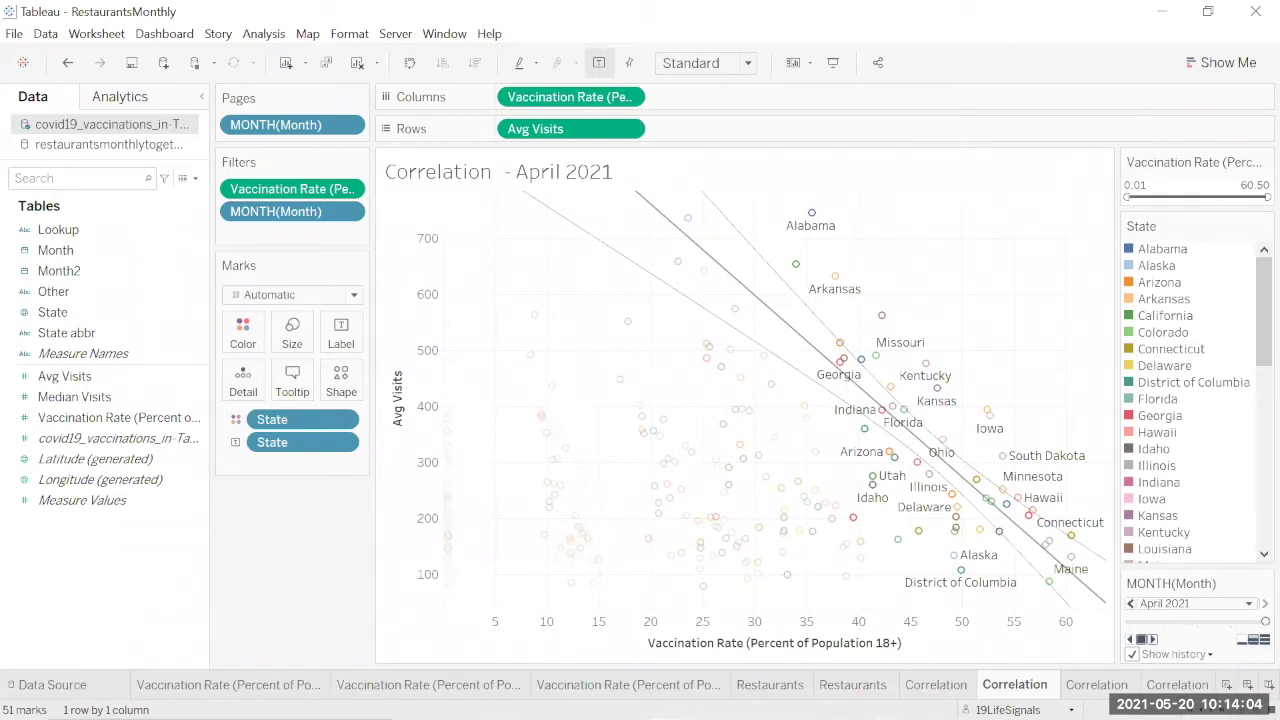
Step: Open the next Correlation sheet and briefly isolate Alabama's trend line before clearing it
click(1098, 685)
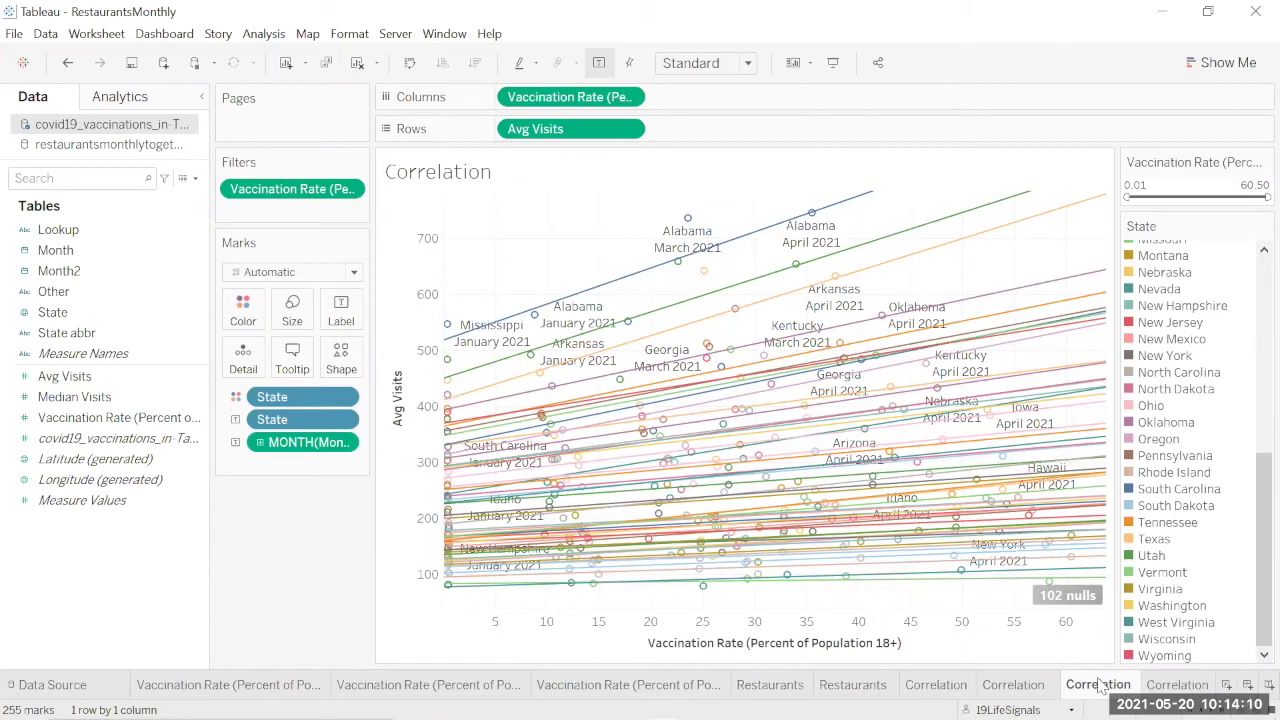
mouse_move(650, 274)
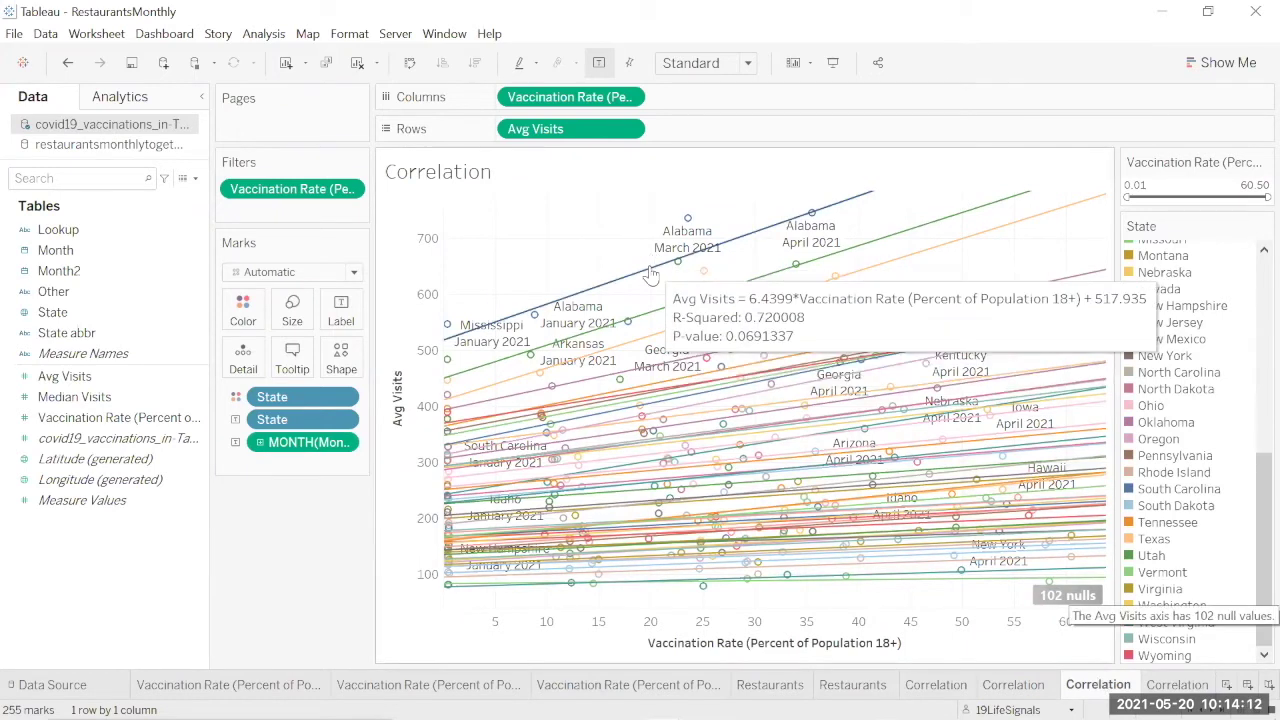
right_click(583, 248)
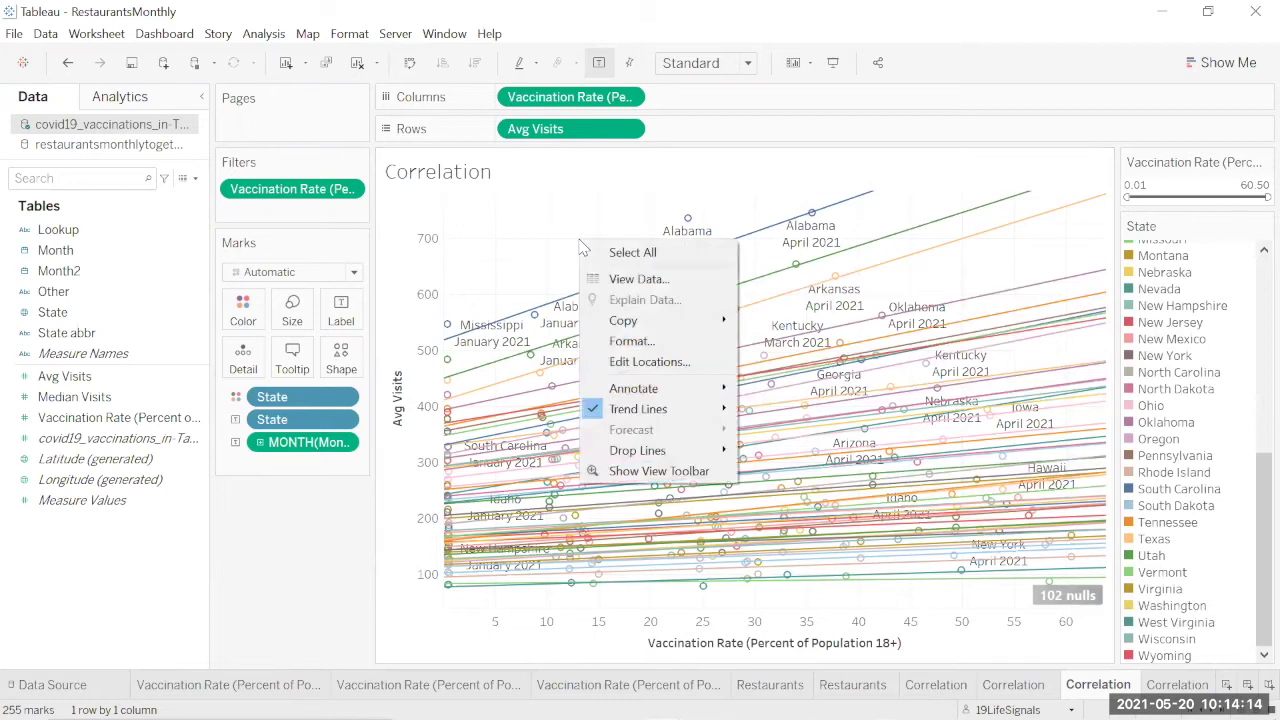
click(322, 534)
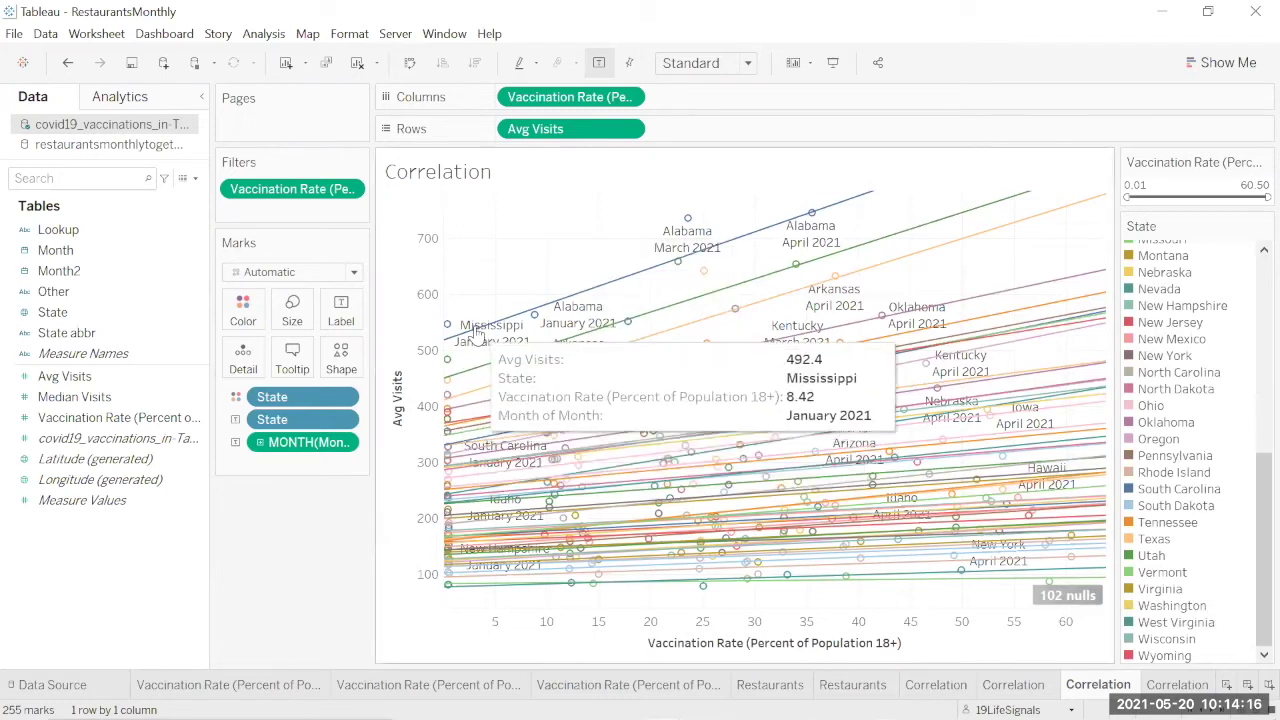
click(622, 285)
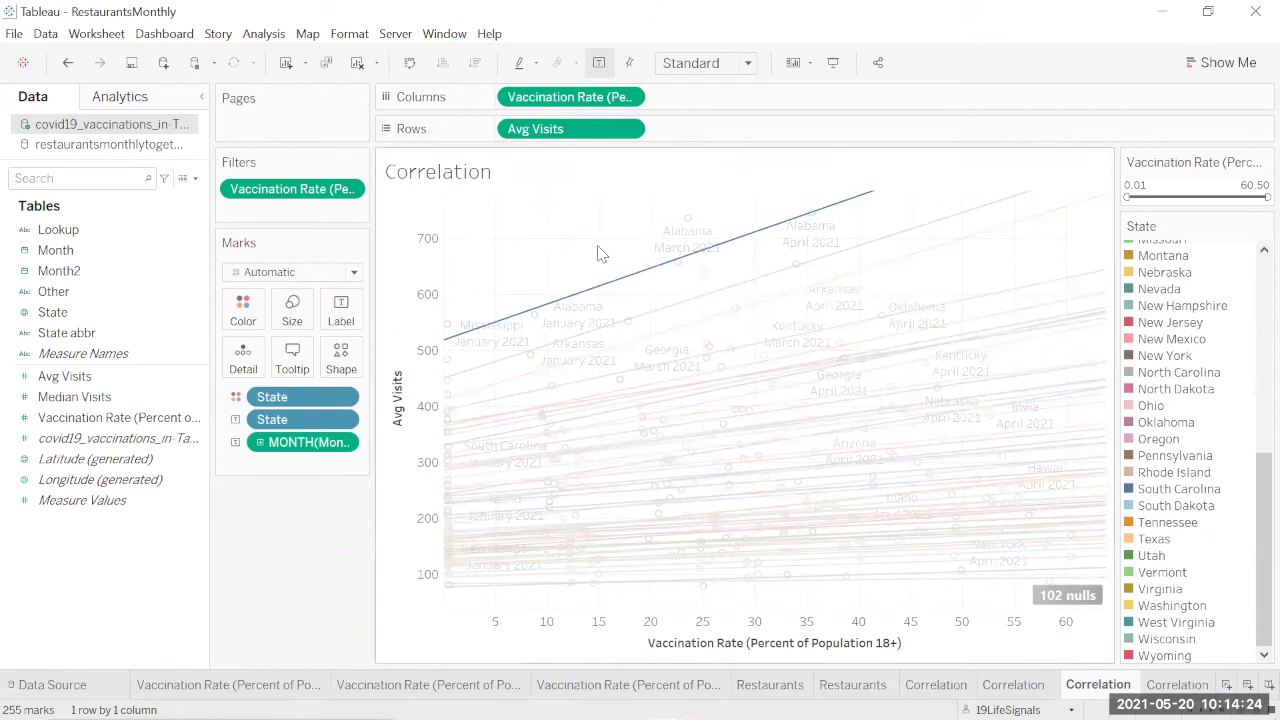
click(597, 251)
Step: Highlight Vermont's, then Missouri's, trend line from the State legend, clearing each
mouse_move(679, 312)
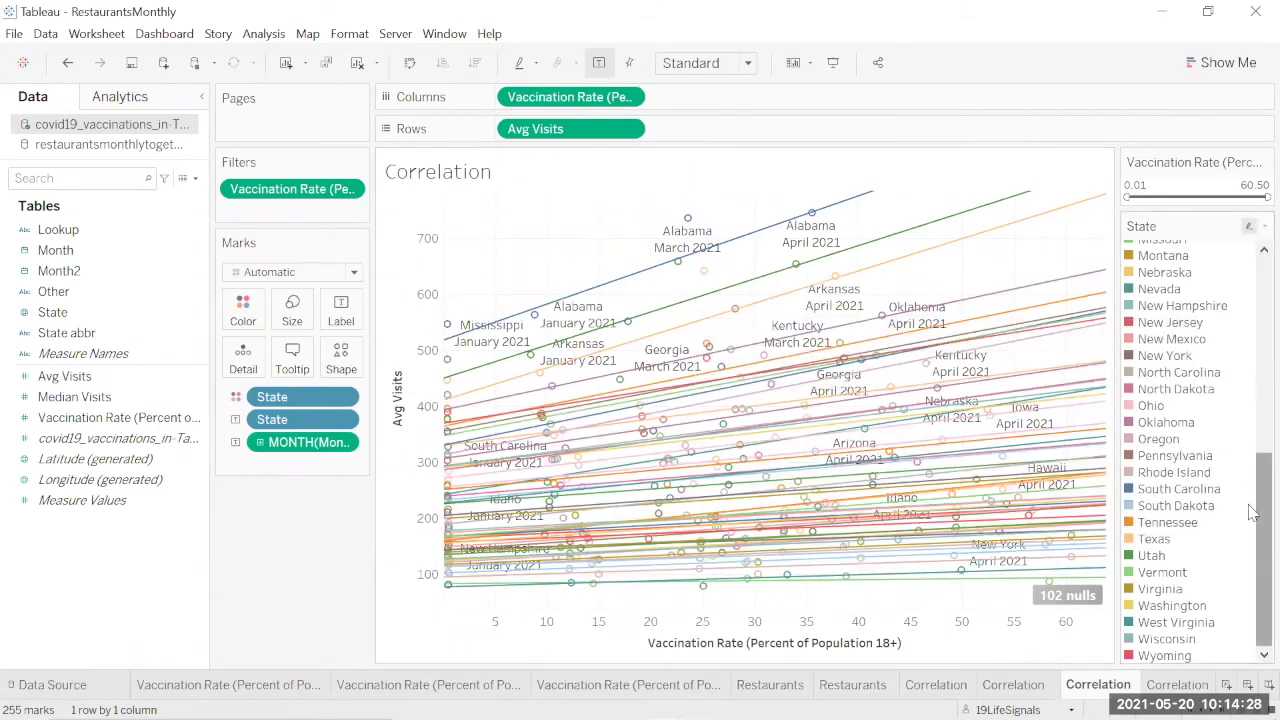
scroll(1250, 497, up, 1)
drag(1250, 497, 1254, 660)
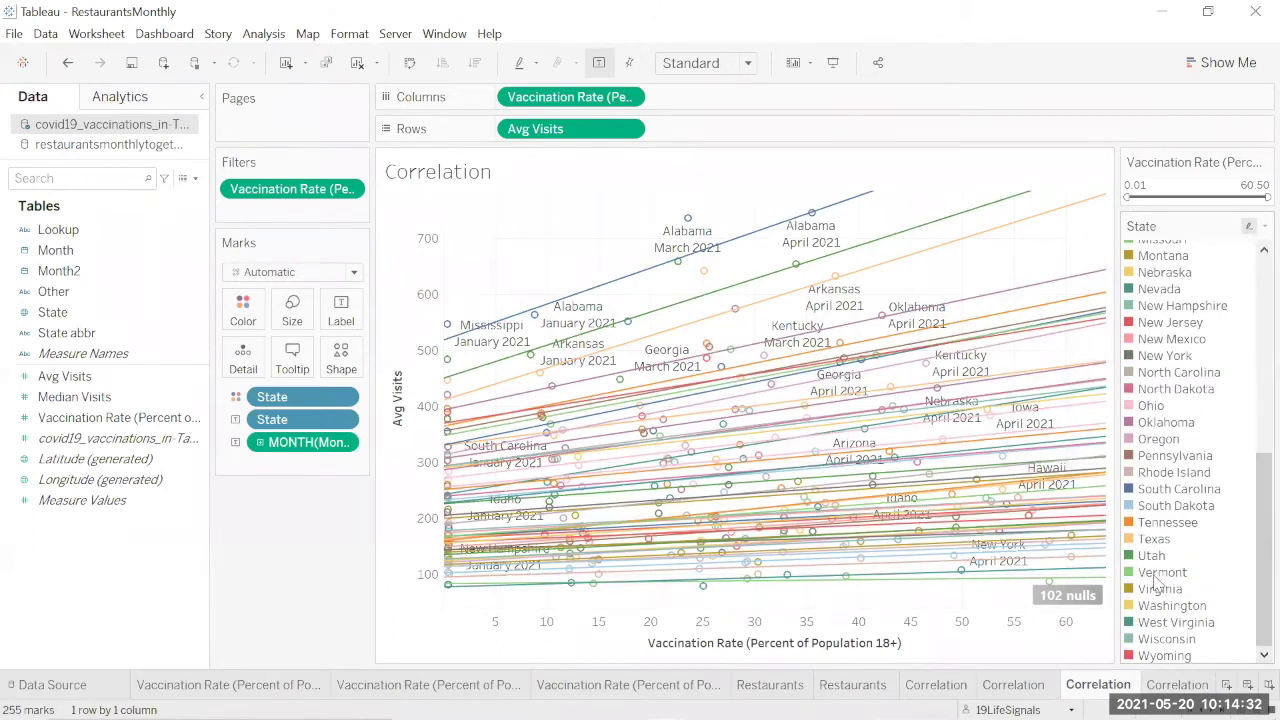
click(1158, 574)
click(1160, 574)
scroll(1250, 500, up, 2)
scroll(1250, 500, up, 5)
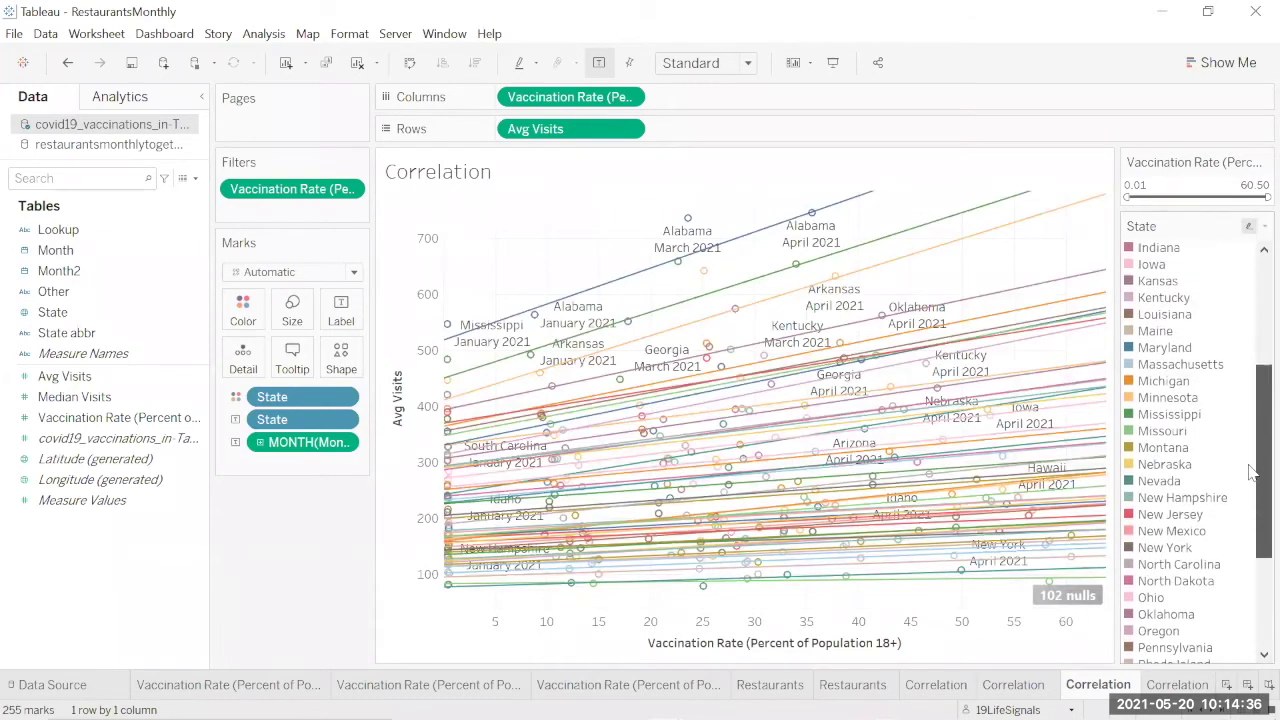
click(1162, 432)
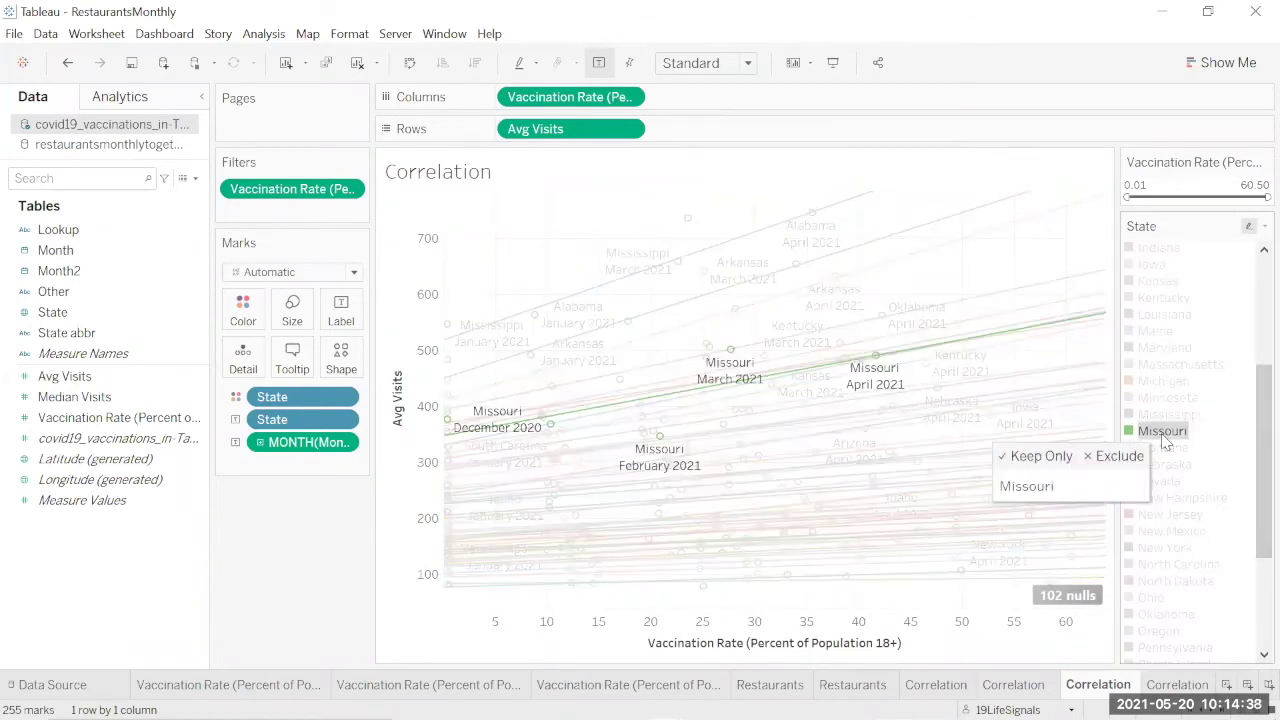
click(1163, 440)
Step: Highlight Colorado, California and Mississippi in turn from the State legend, clearing each
scroll(1190, 400, up, 8)
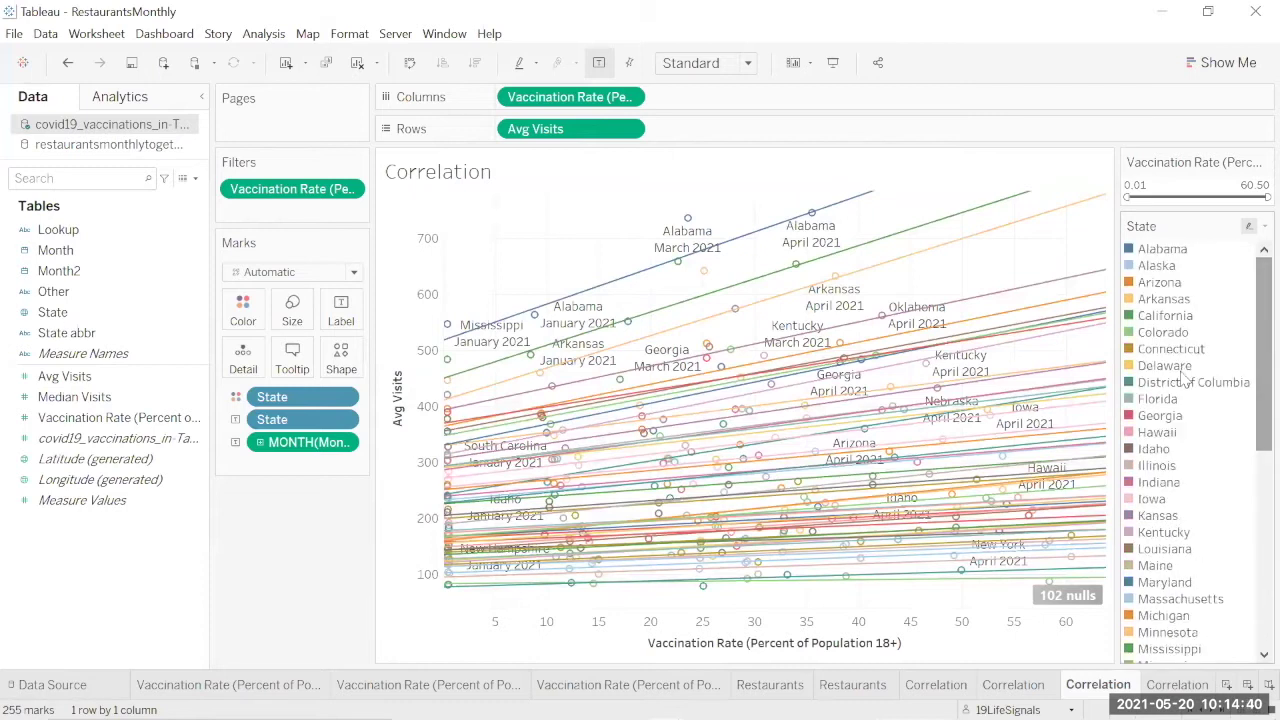
click(1160, 334)
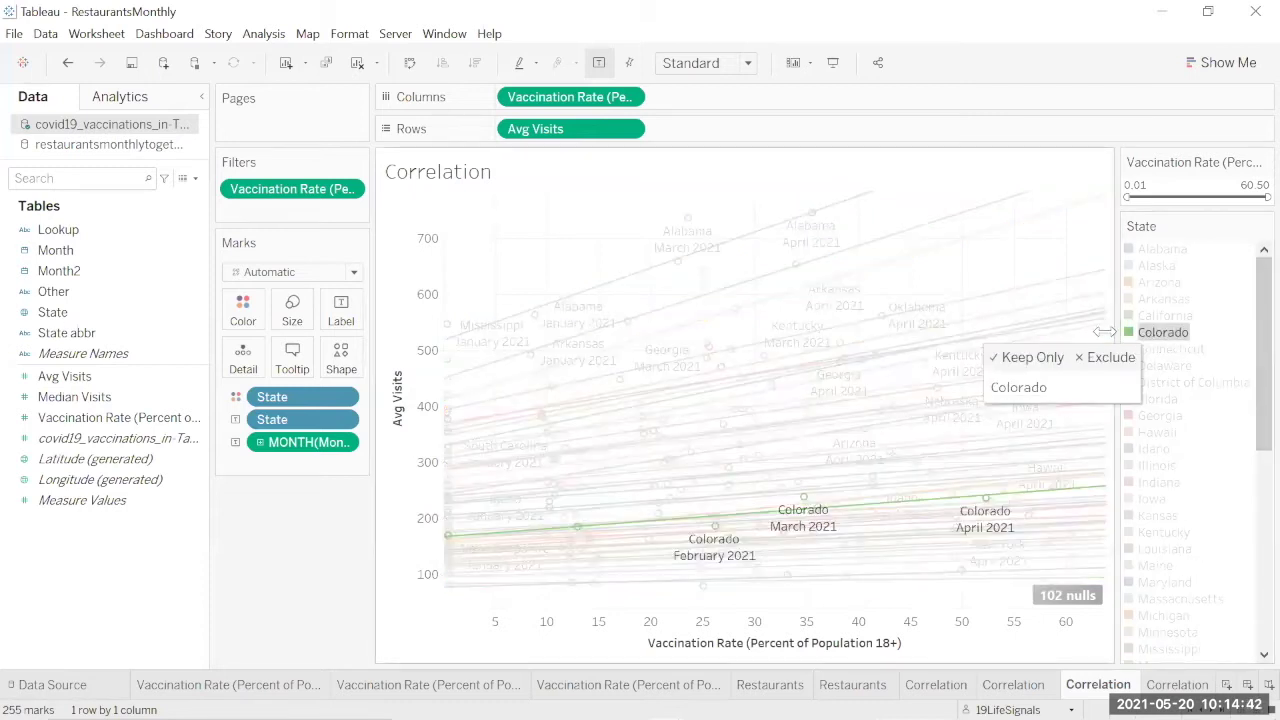
click(1170, 334)
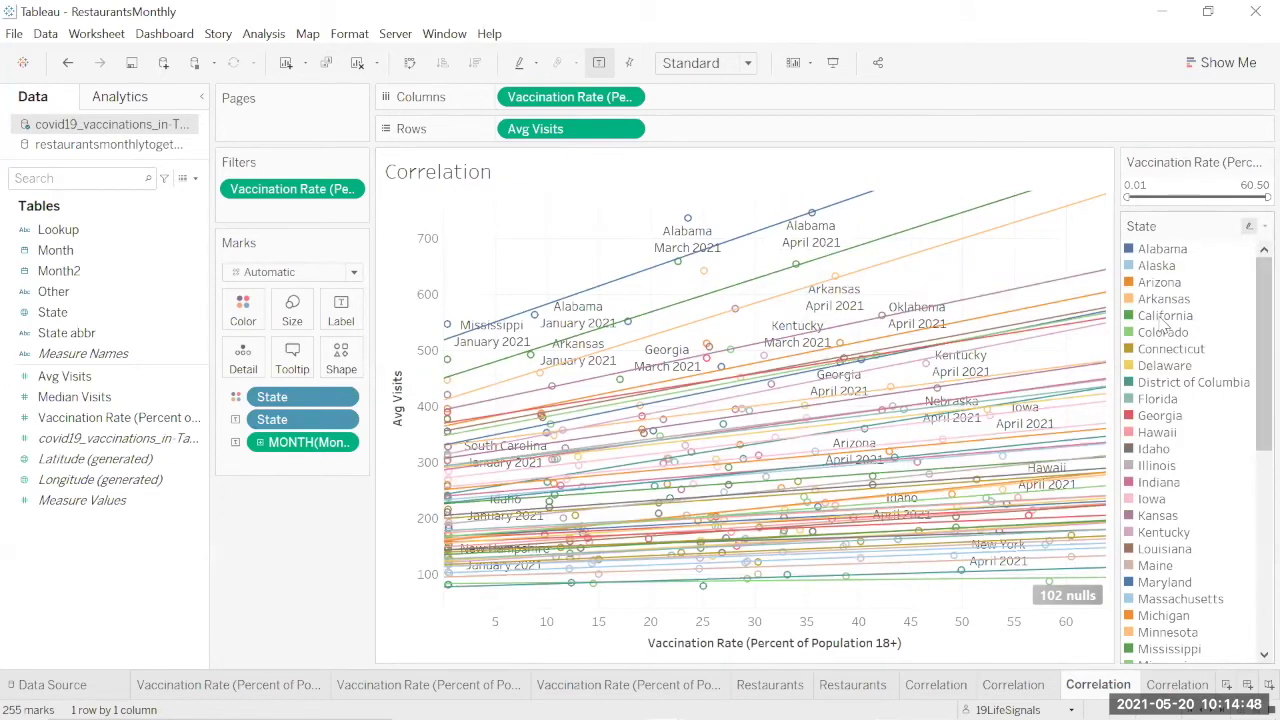
click(1155, 318)
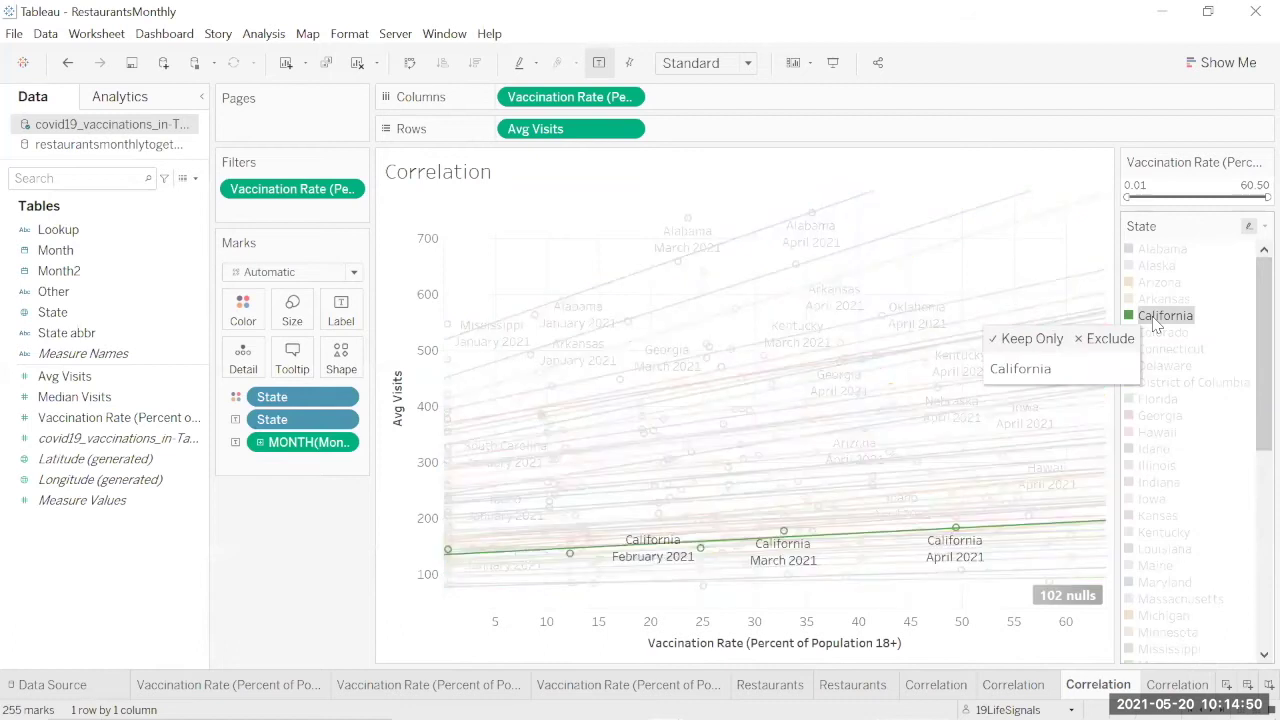
click(1155, 320)
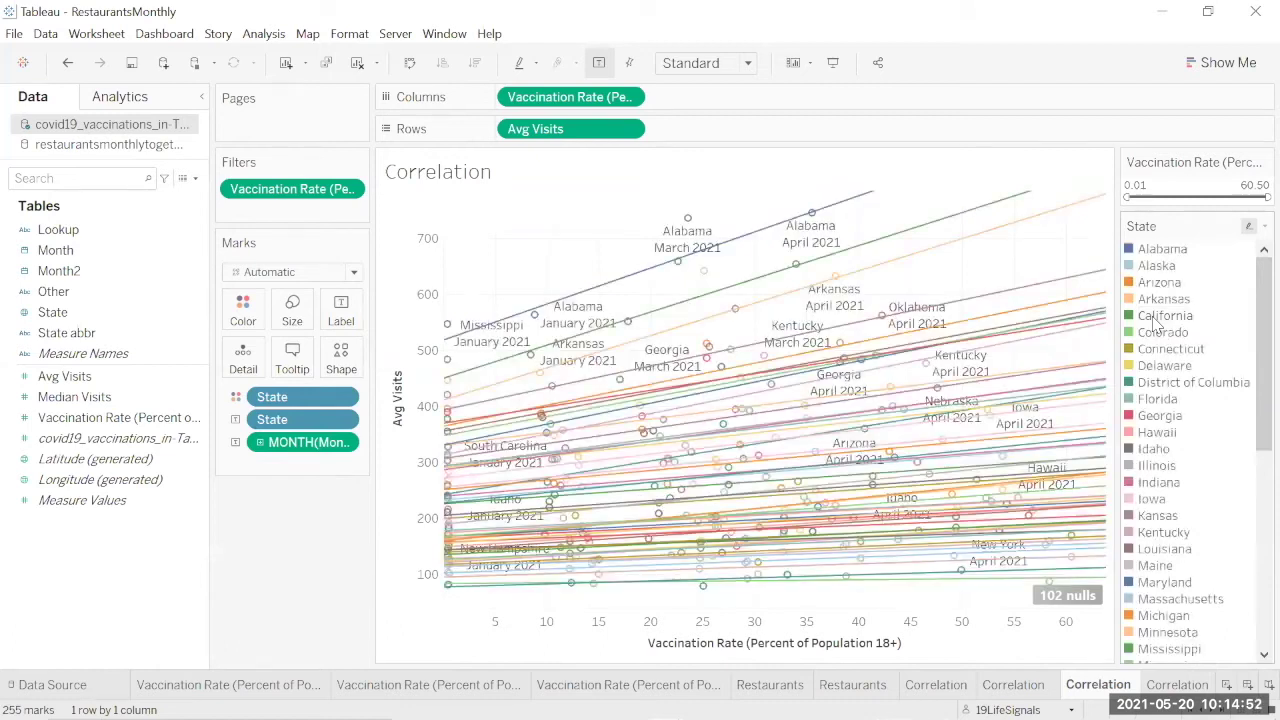
scroll(1253, 490, down, 4)
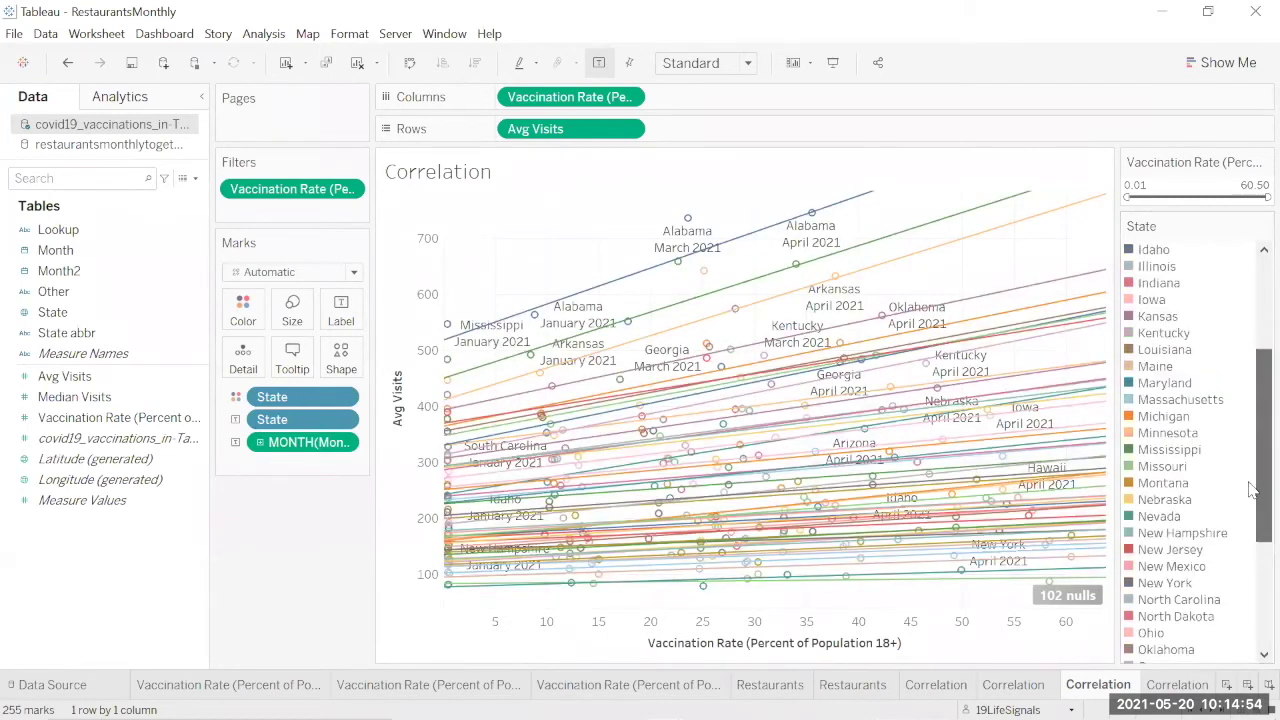
click(1168, 455)
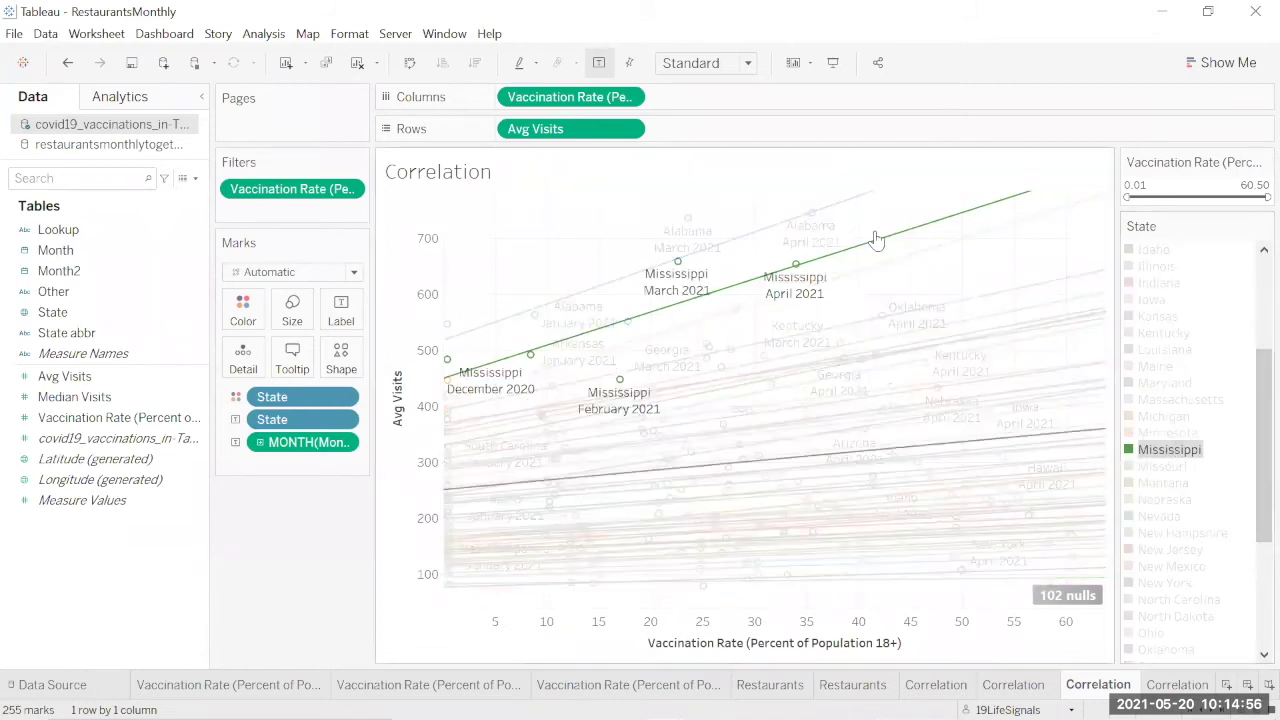
mouse_move(869, 243)
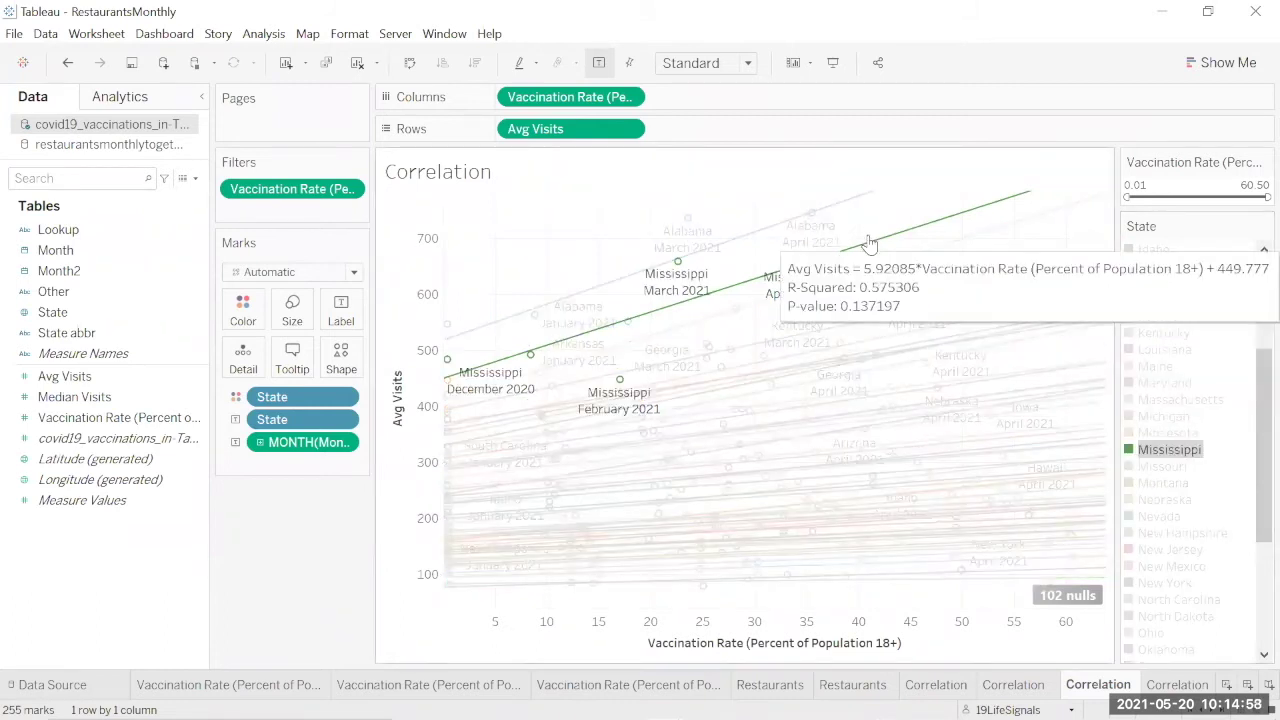
key(Escape)
Step: Switch to the per-state Correlation sheet with State on Pages
mouse_move(797, 330)
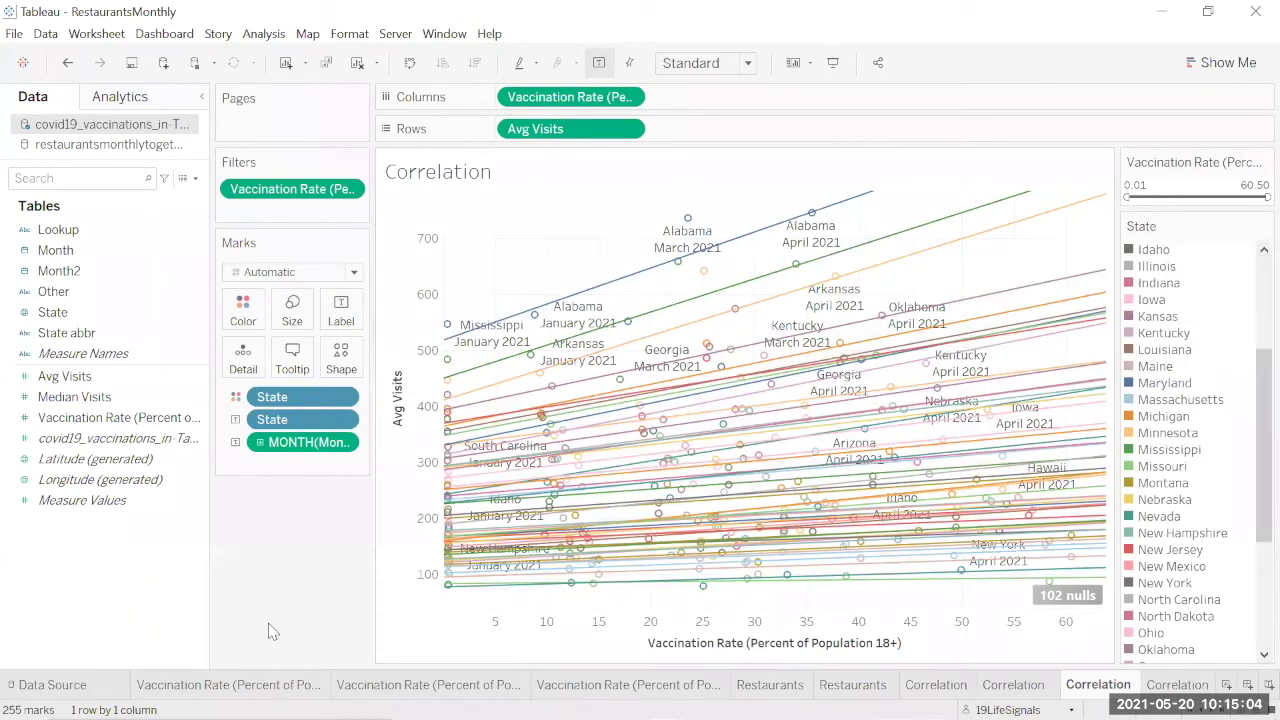
mouse_move(340, 716)
key(ctrl+Tab)
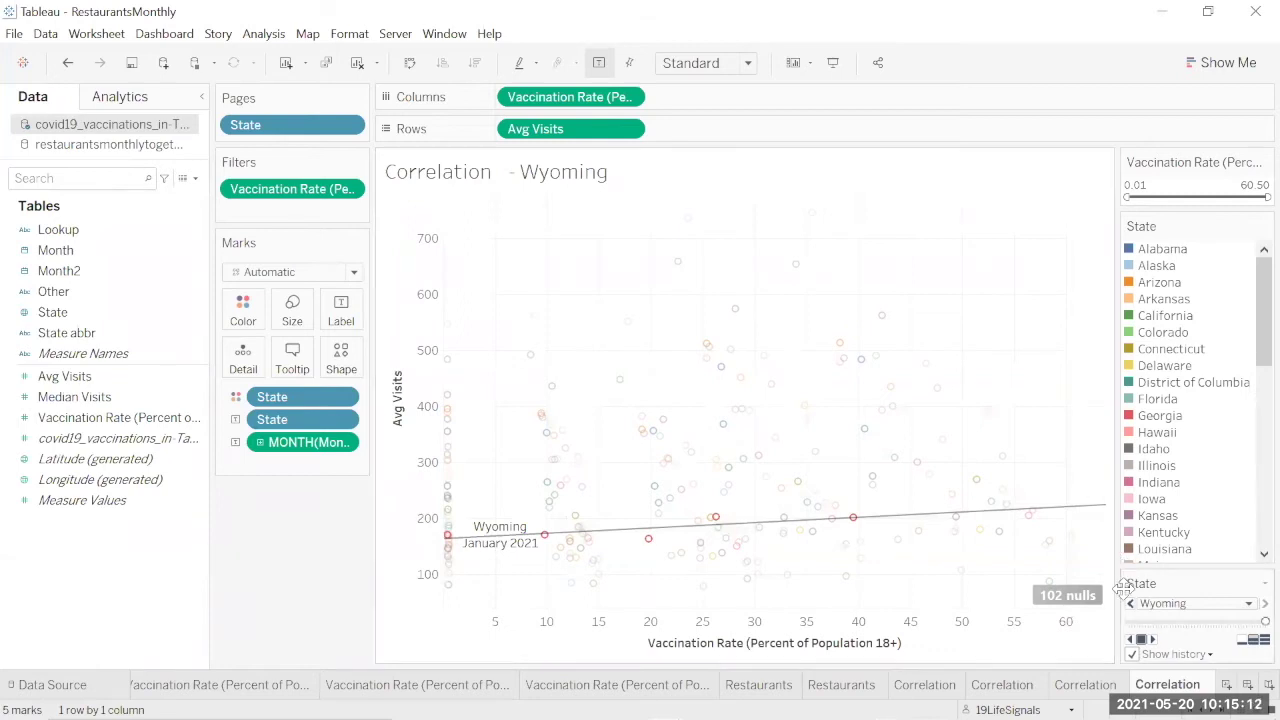
click(1150, 641)
Step: Return from the Snipping Tool and create a new blank worksheet, Sheet 10
right_click(1167, 684)
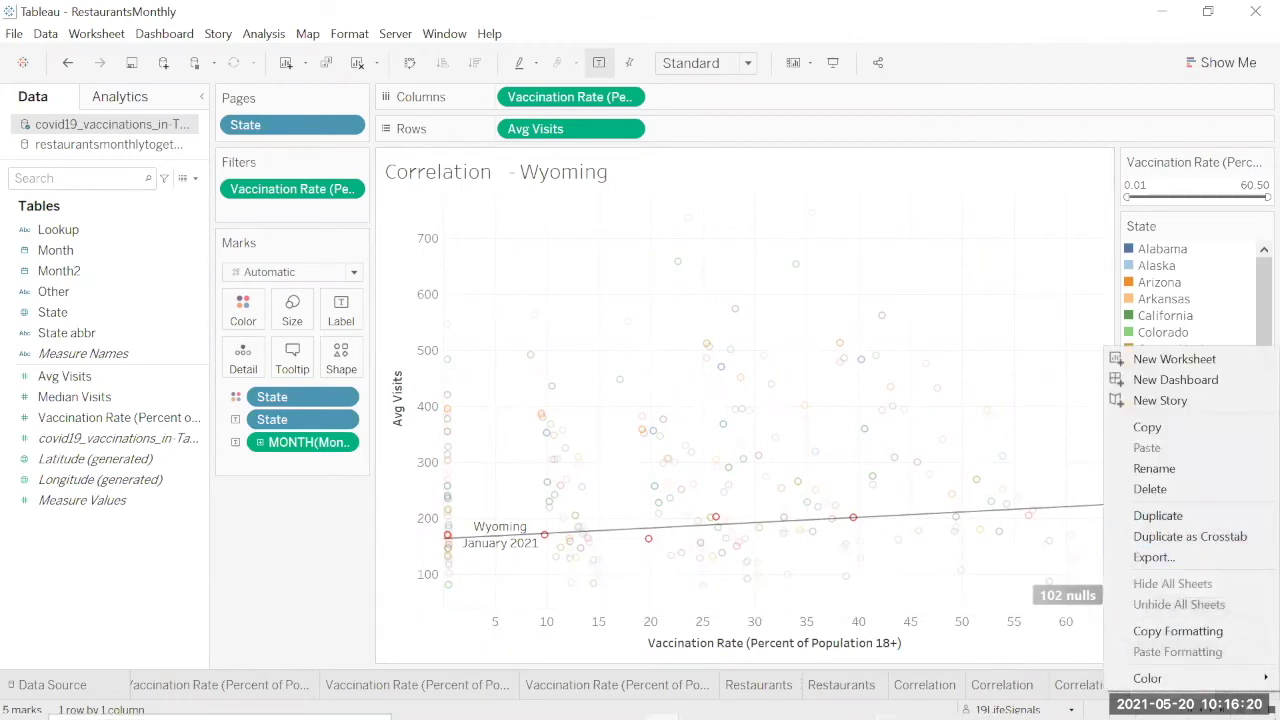
click(400, 705)
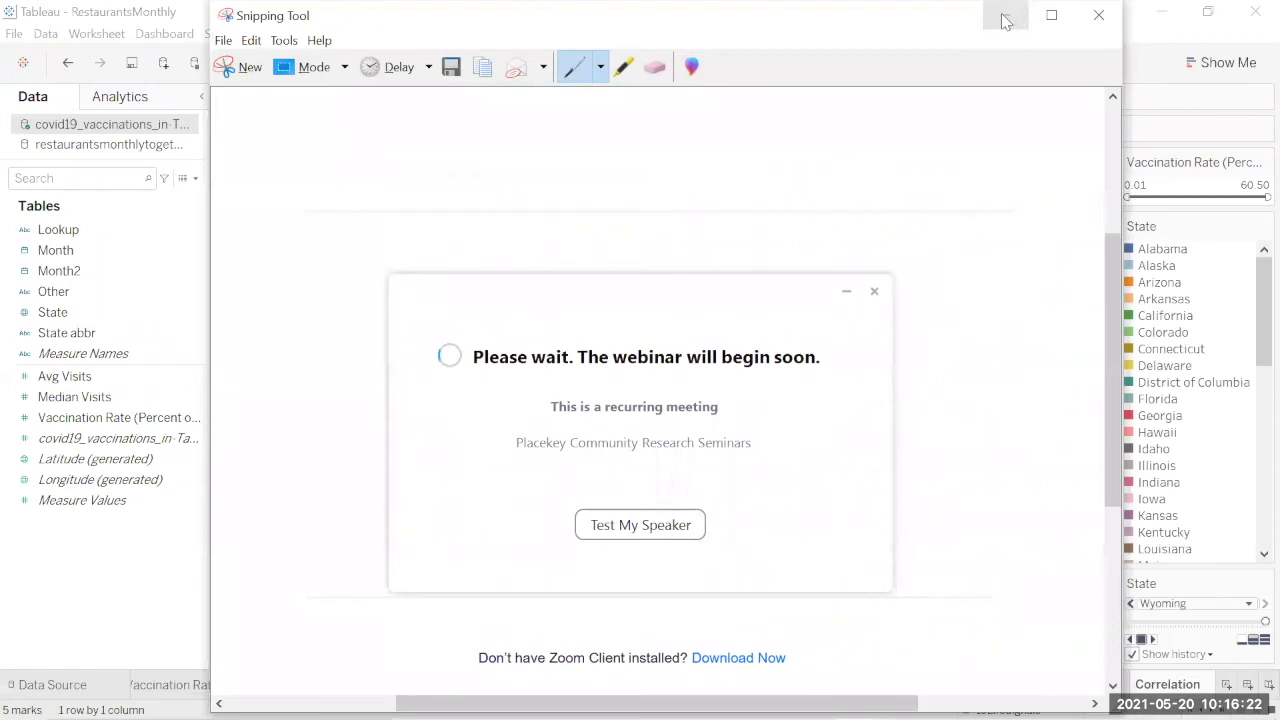
click(1005, 16)
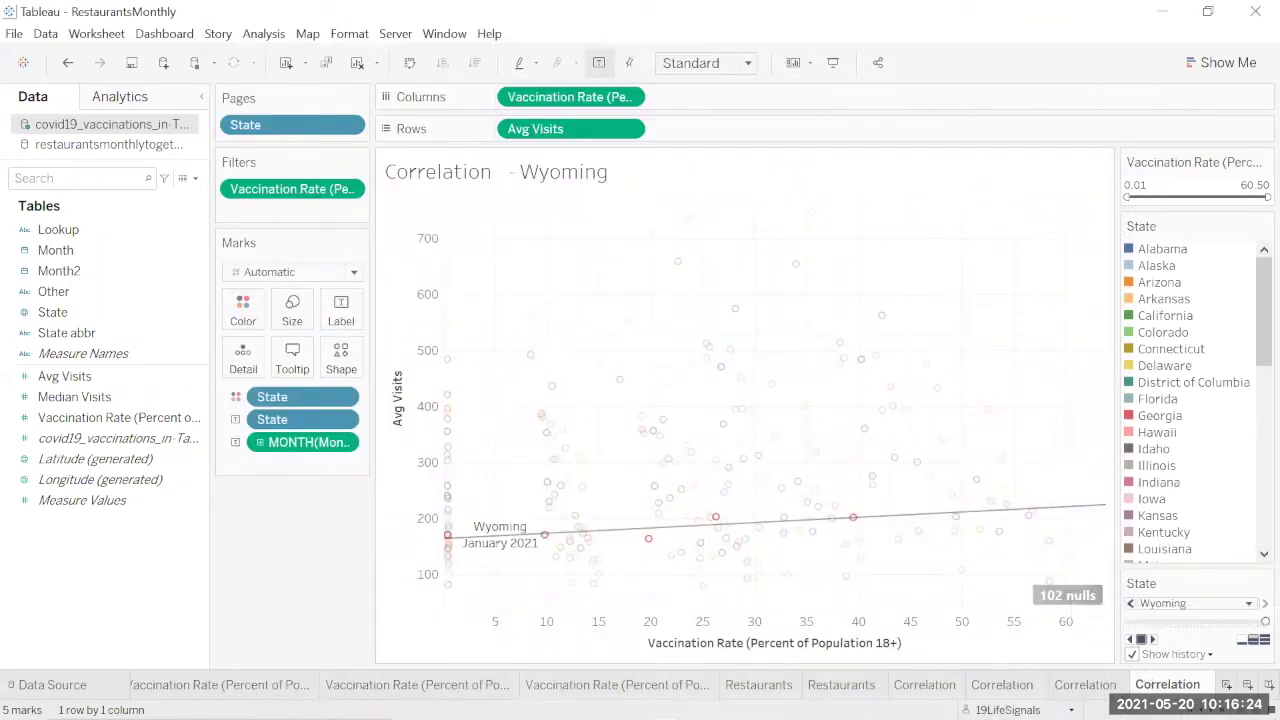
key(ctrl+m)
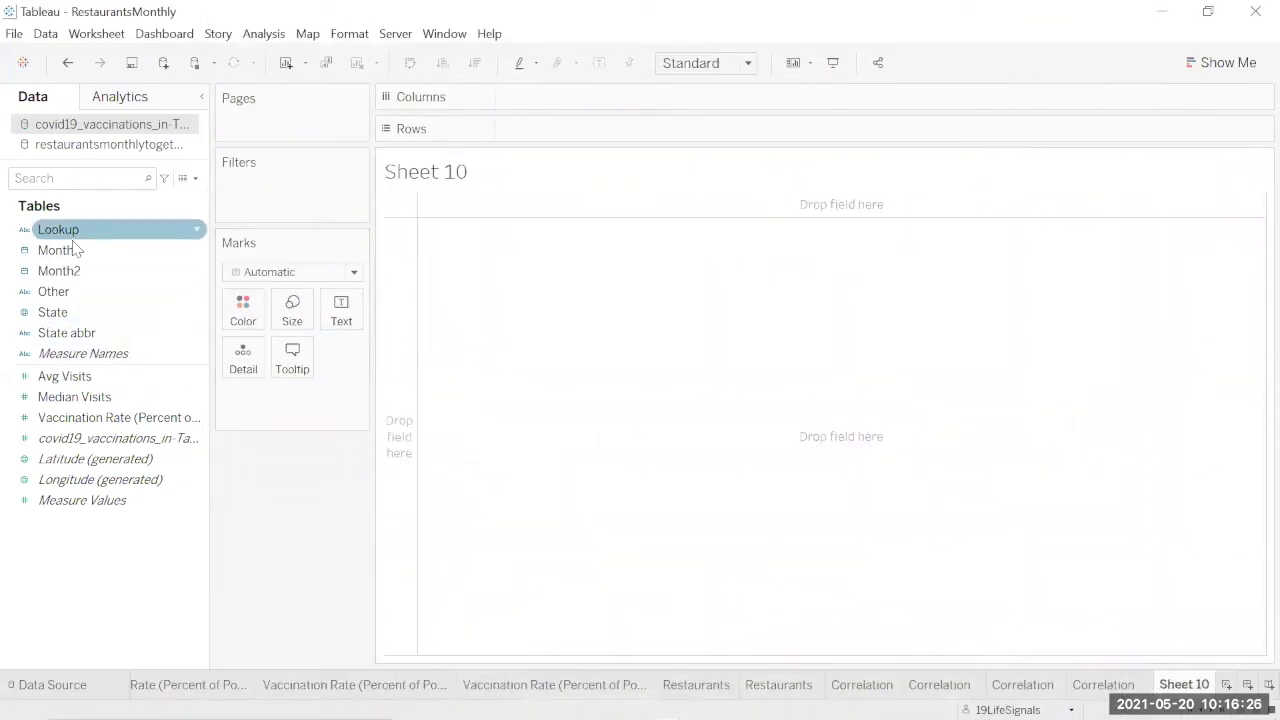
Step: Plot Median Visits on Columns and Vaccination Rate on Rows, both as dimensions
click(120, 397)
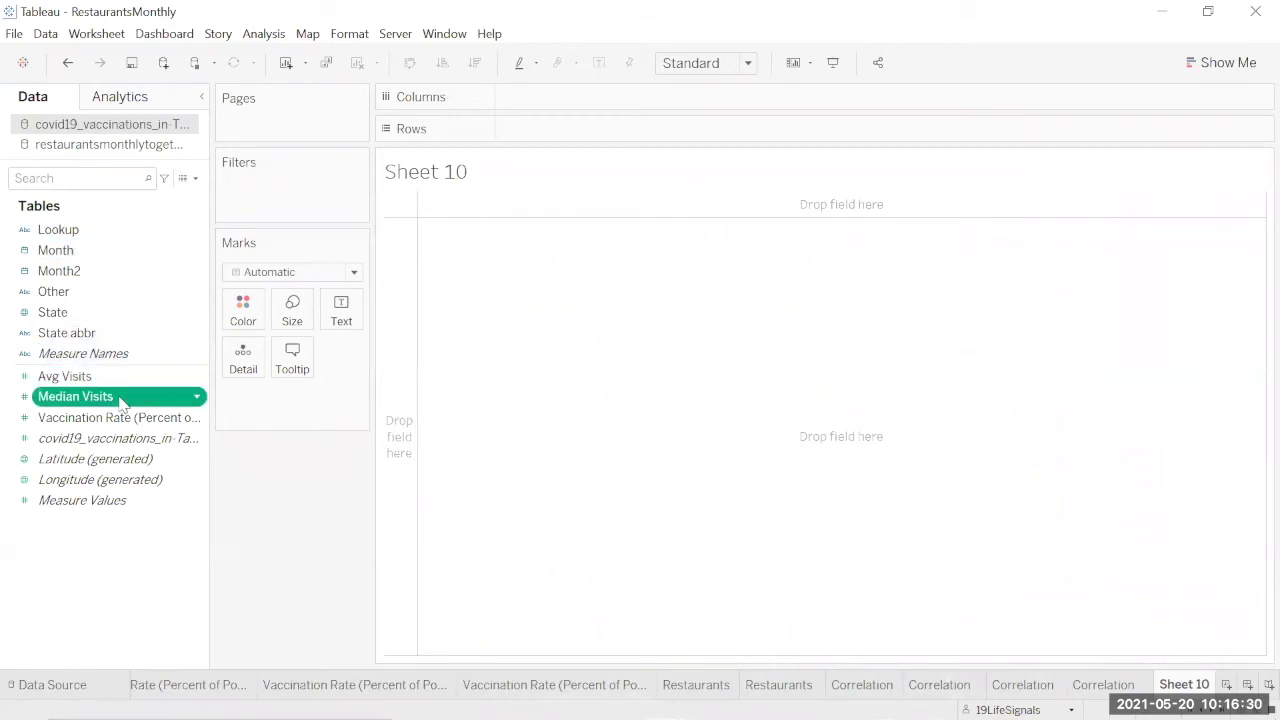
drag(120, 400, 626, 100)
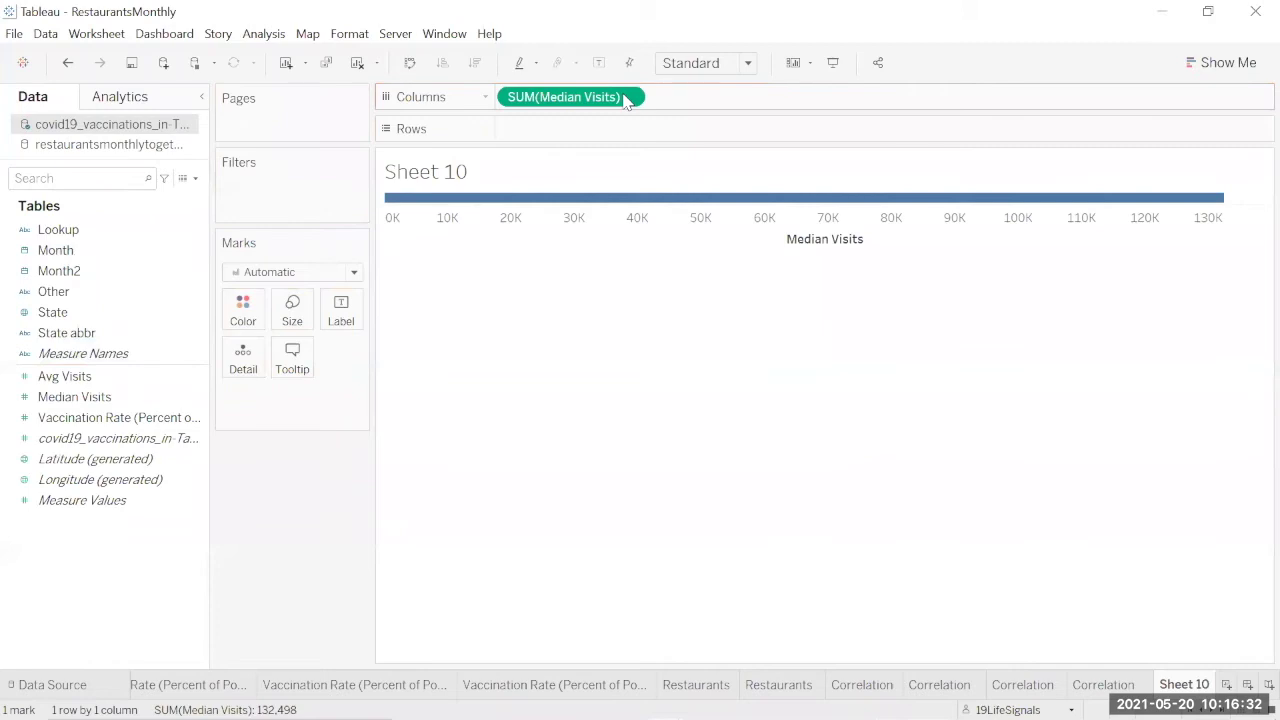
click(630, 97)
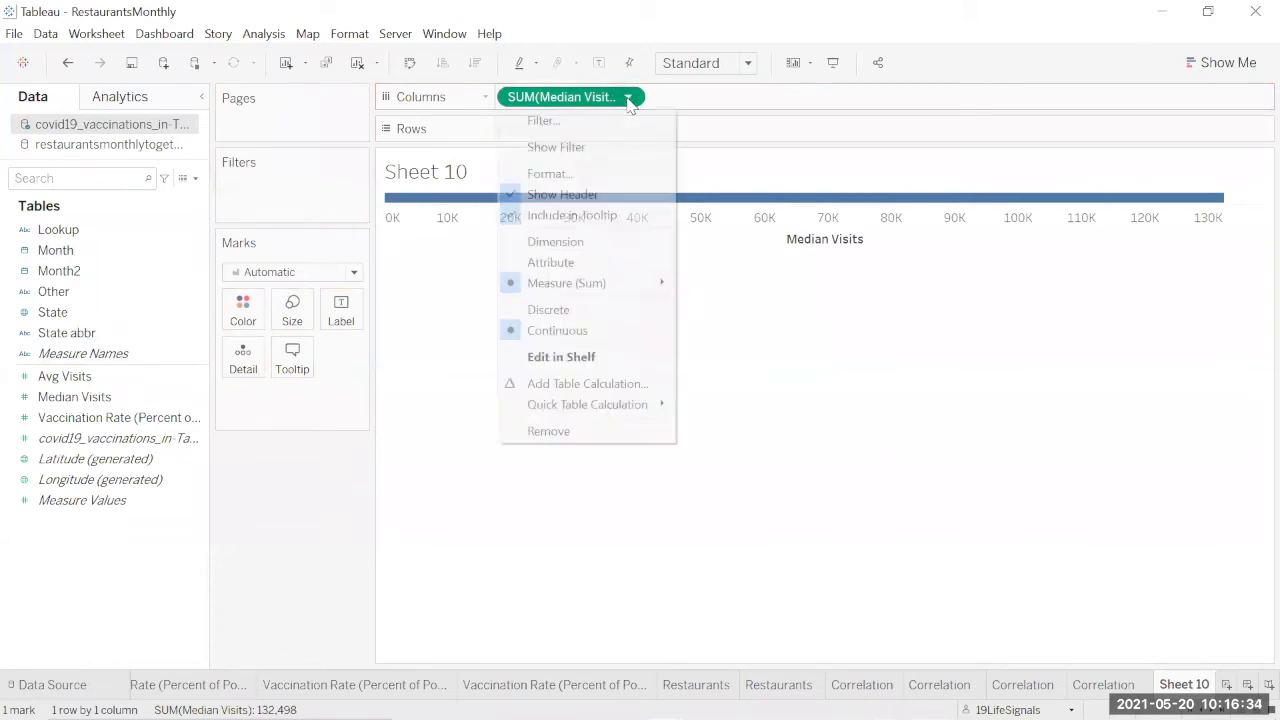
click(620, 240)
click(127, 427)
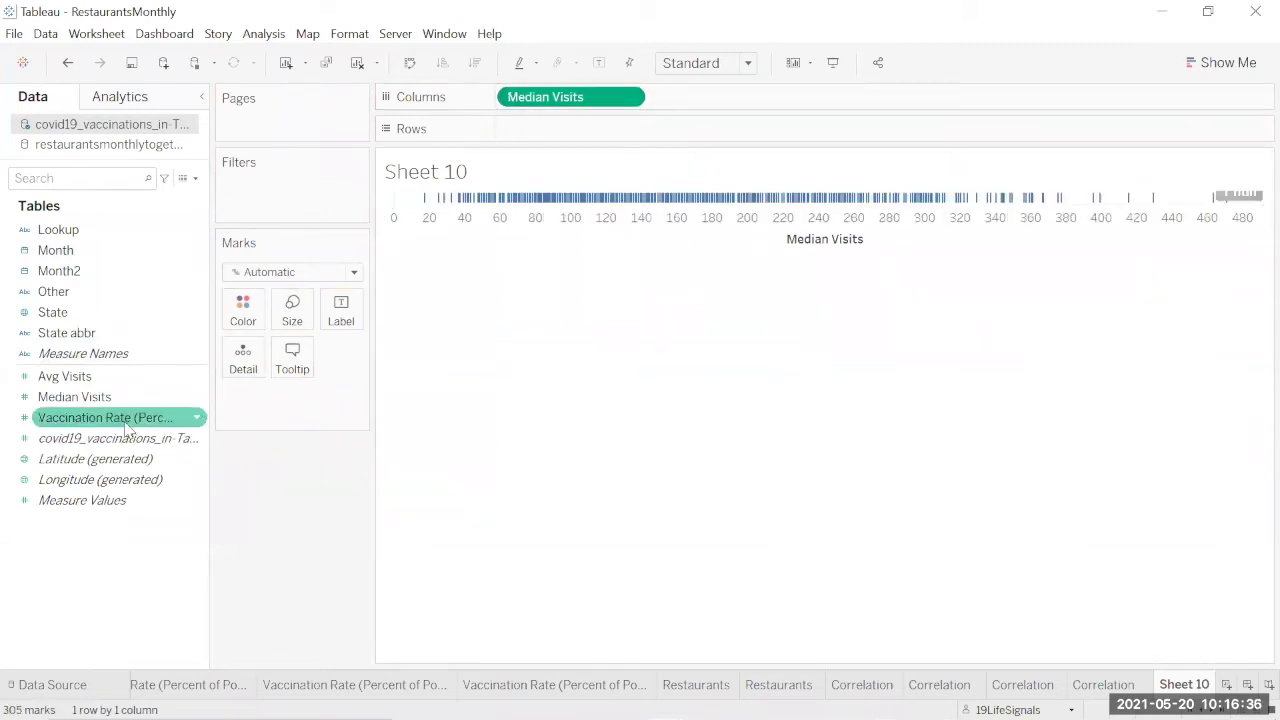
mouse_move(127, 427)
mouse_down()
mouse_move(566, 169)
mouse_move(590, 130)
mouse_up()
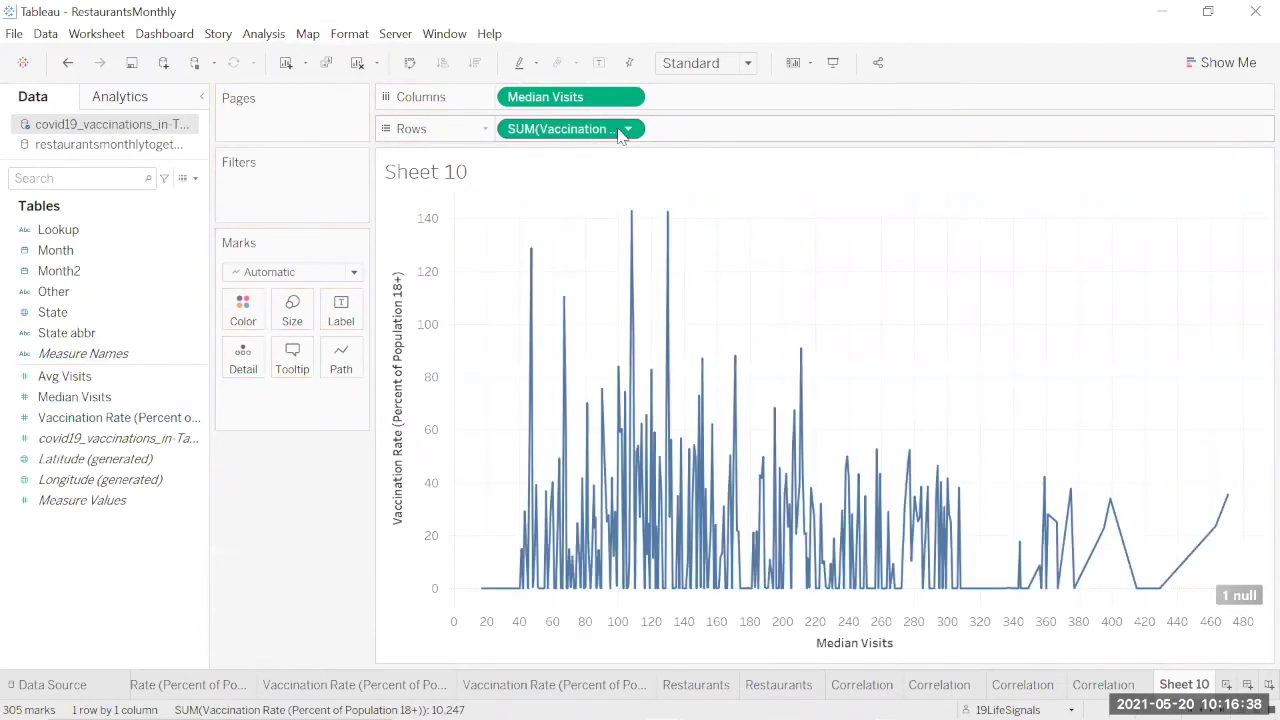
click(626, 130)
click(597, 278)
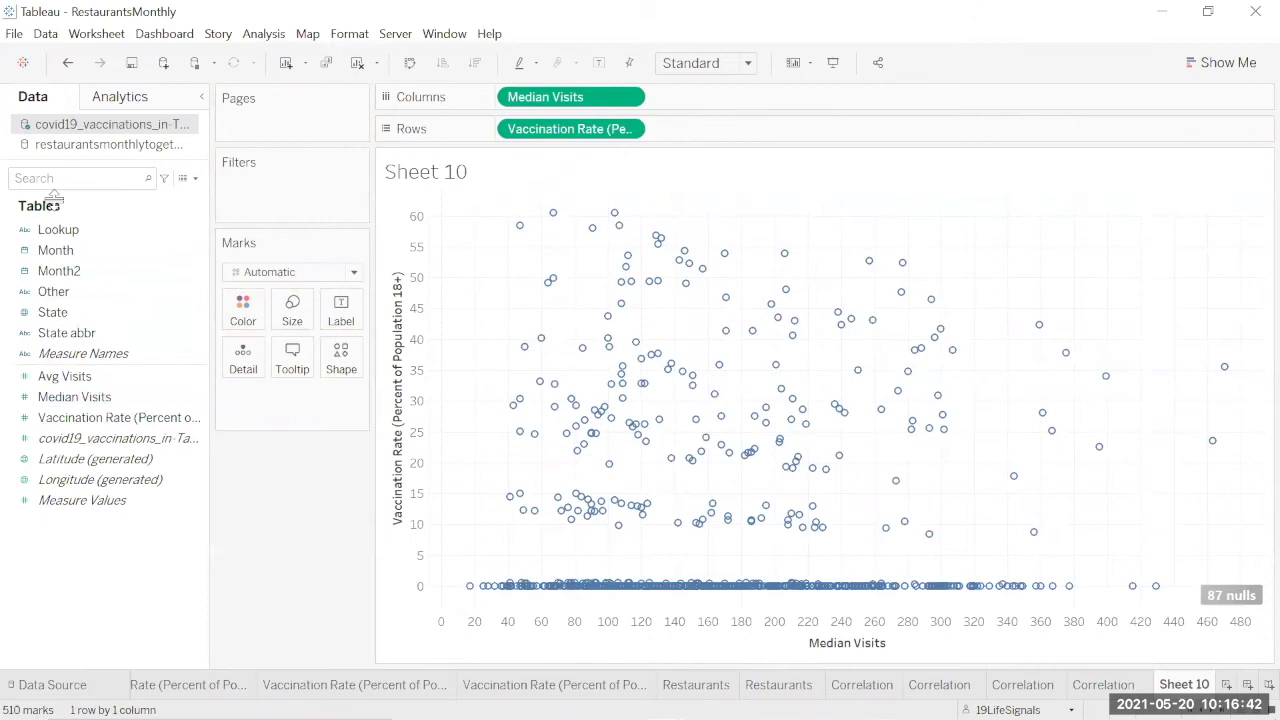
Step: Colour the points by State with all 51 states, then add Month to Filters
drag(66, 318, 242, 320)
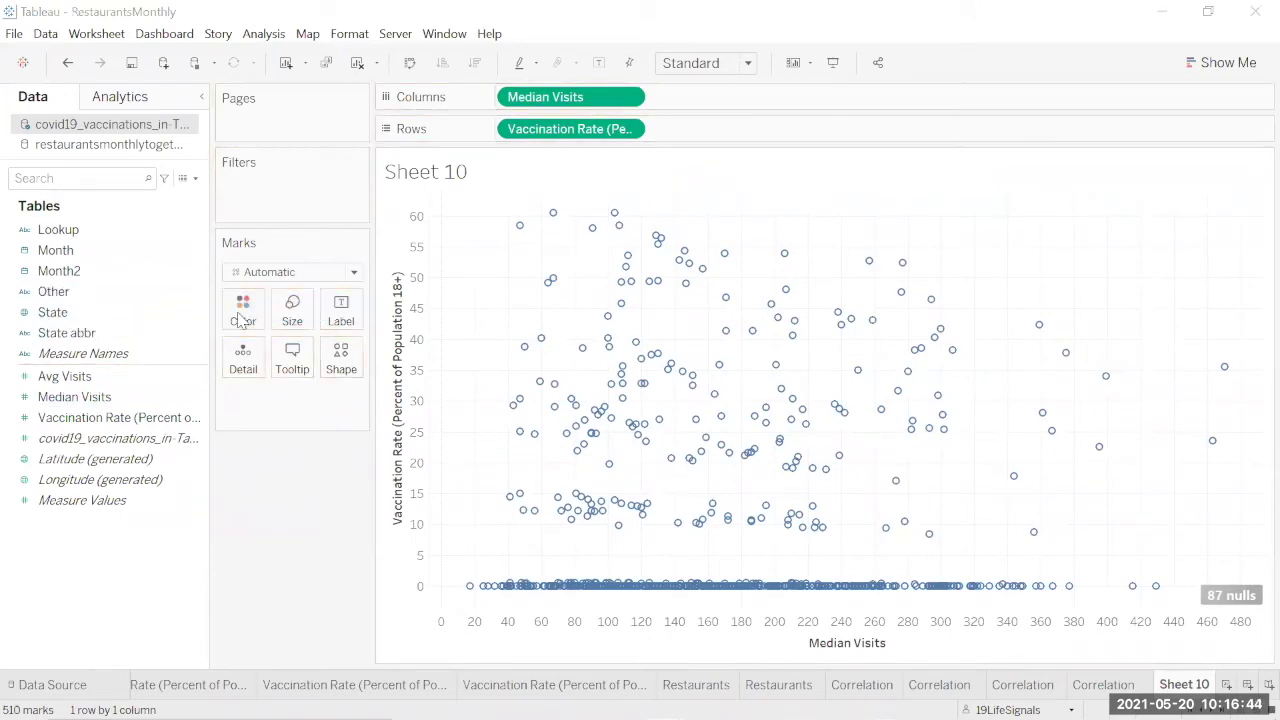
click(652, 369)
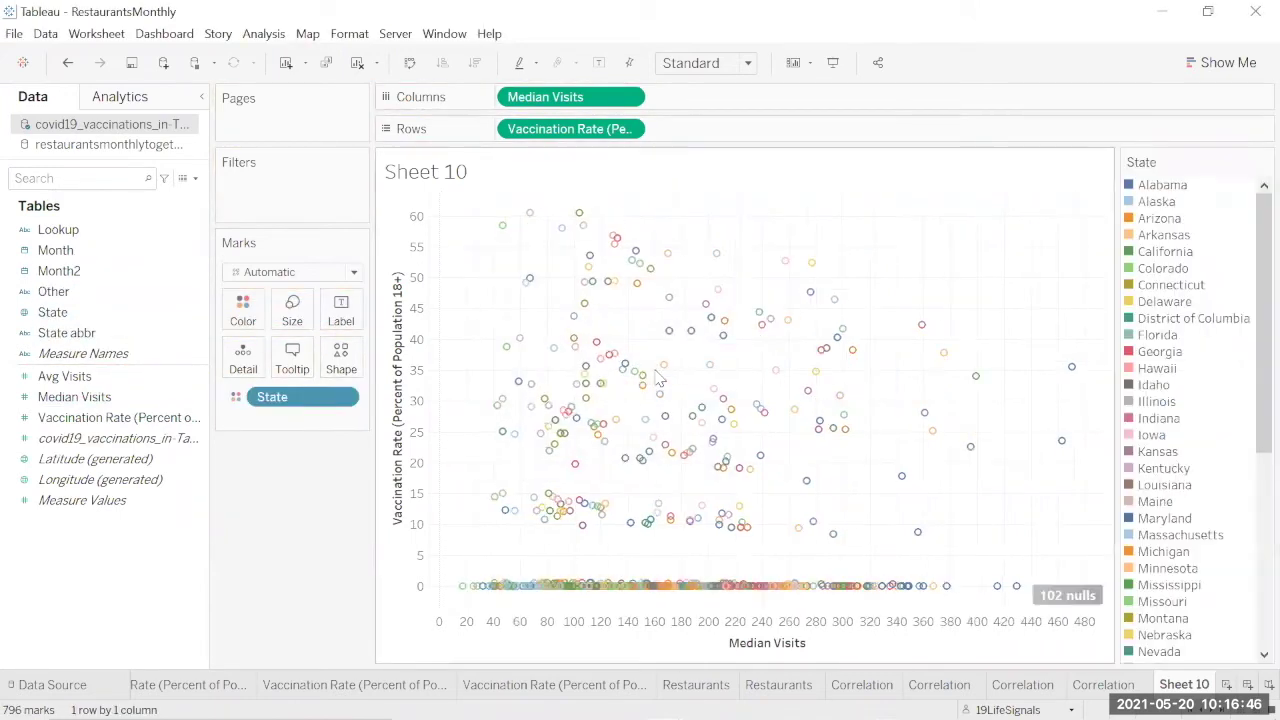
click(64, 250)
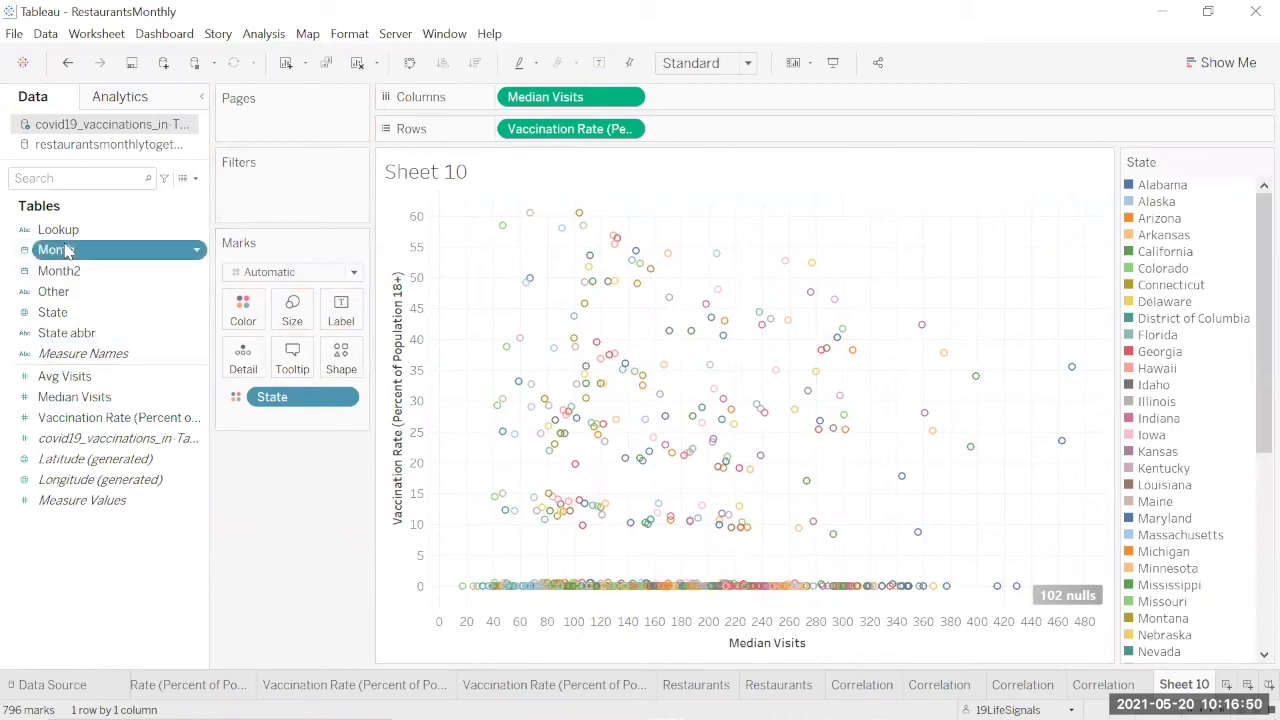
drag(64, 250, 268, 192)
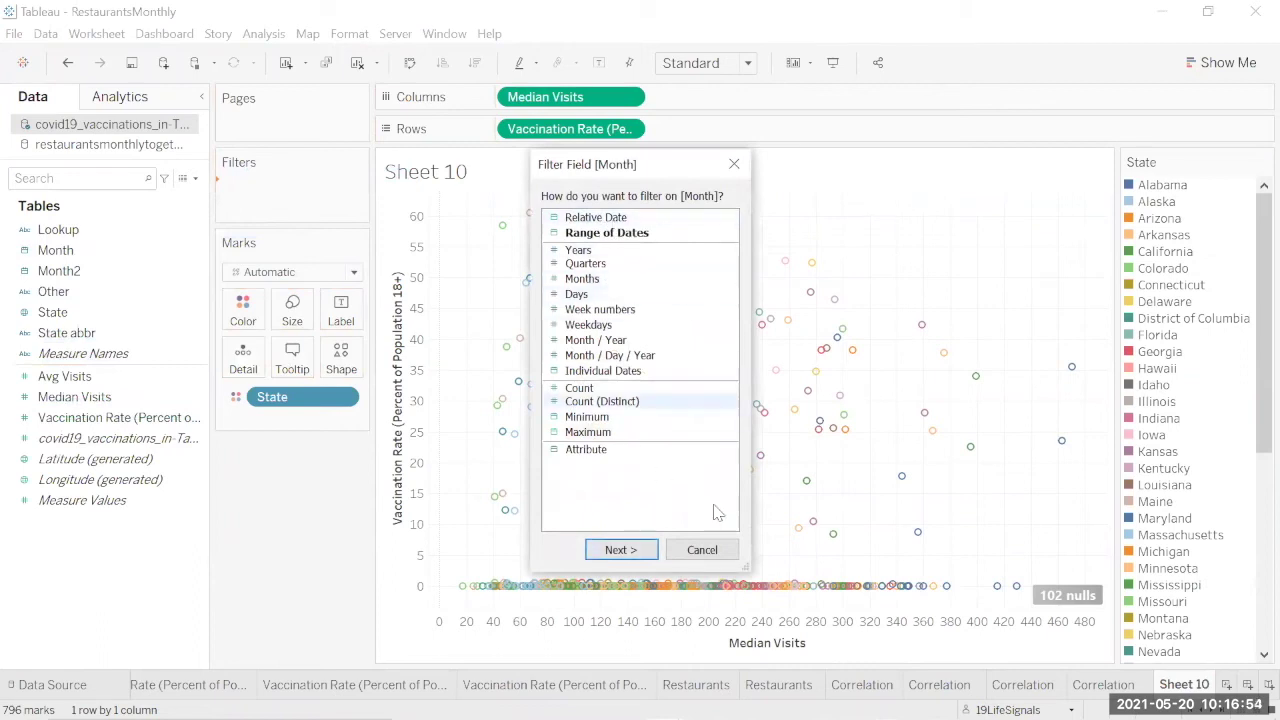
Step: Set the Month filter to a date range starting 1/1/2021 through 4/1/2021 and apply it
click(712, 553)
drag(86, 262, 290, 195)
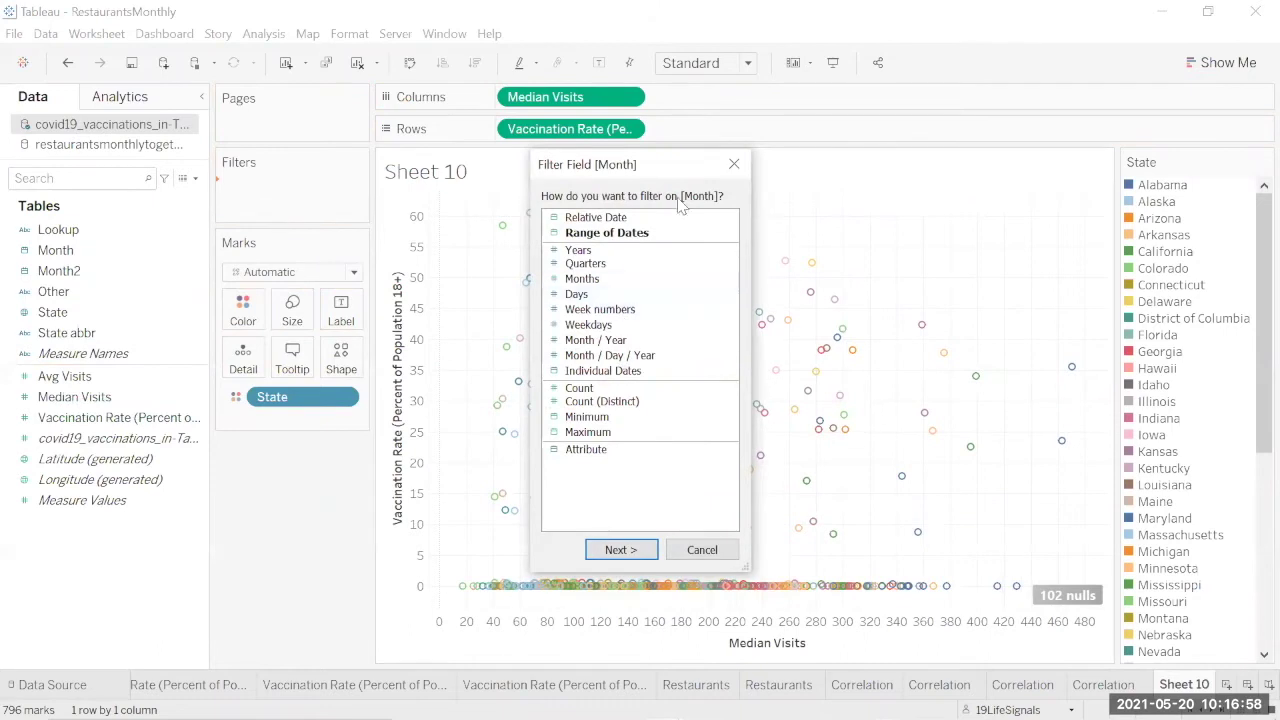
click(602, 236)
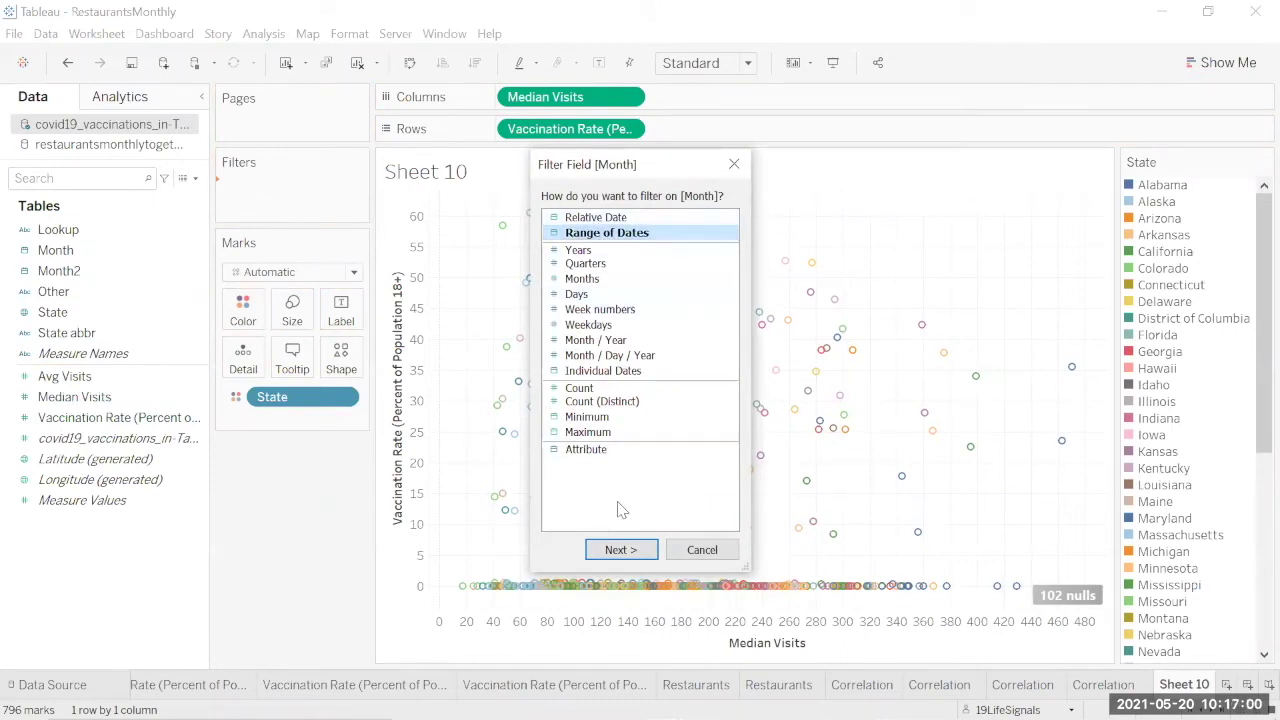
click(628, 549)
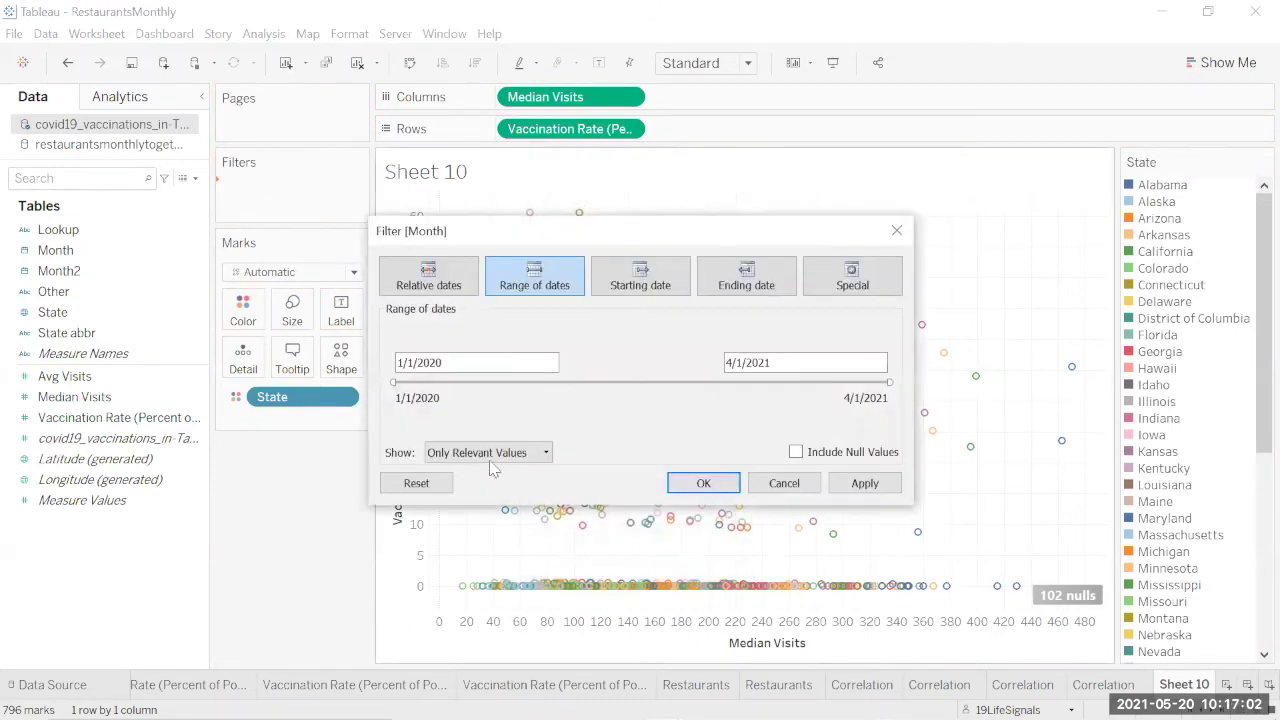
click(453, 365)
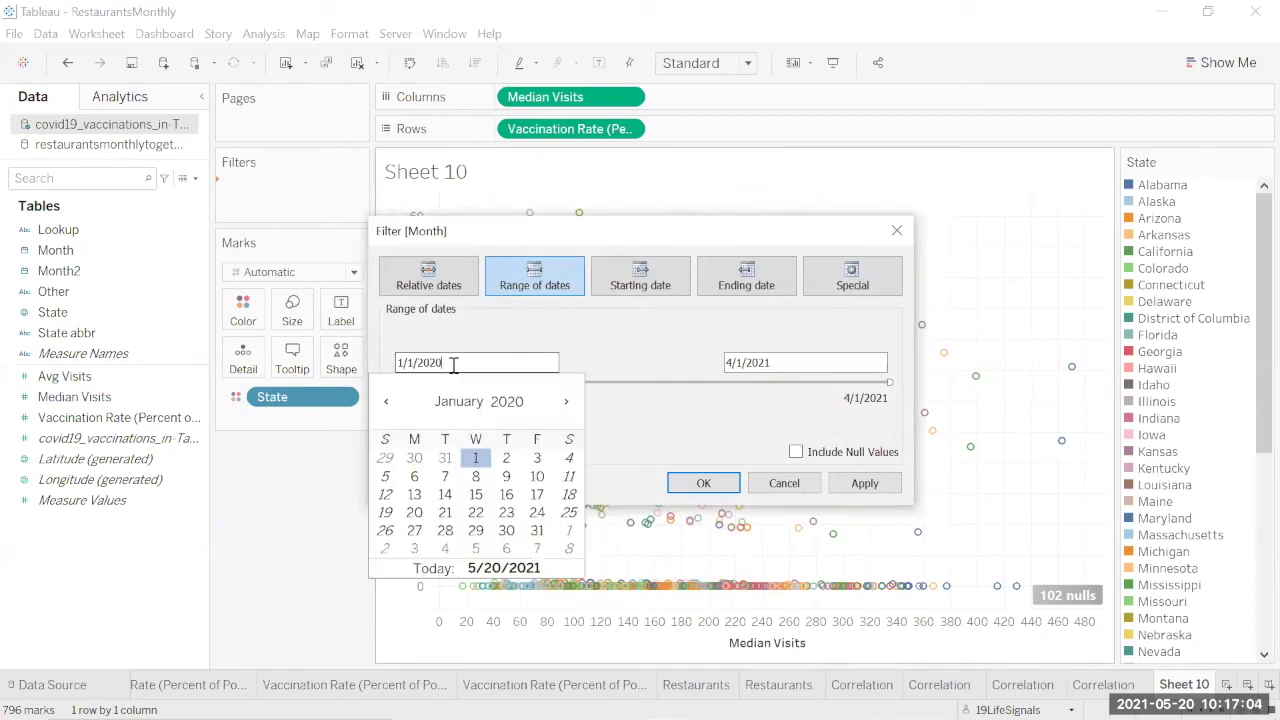
text(1)
click(614, 365)
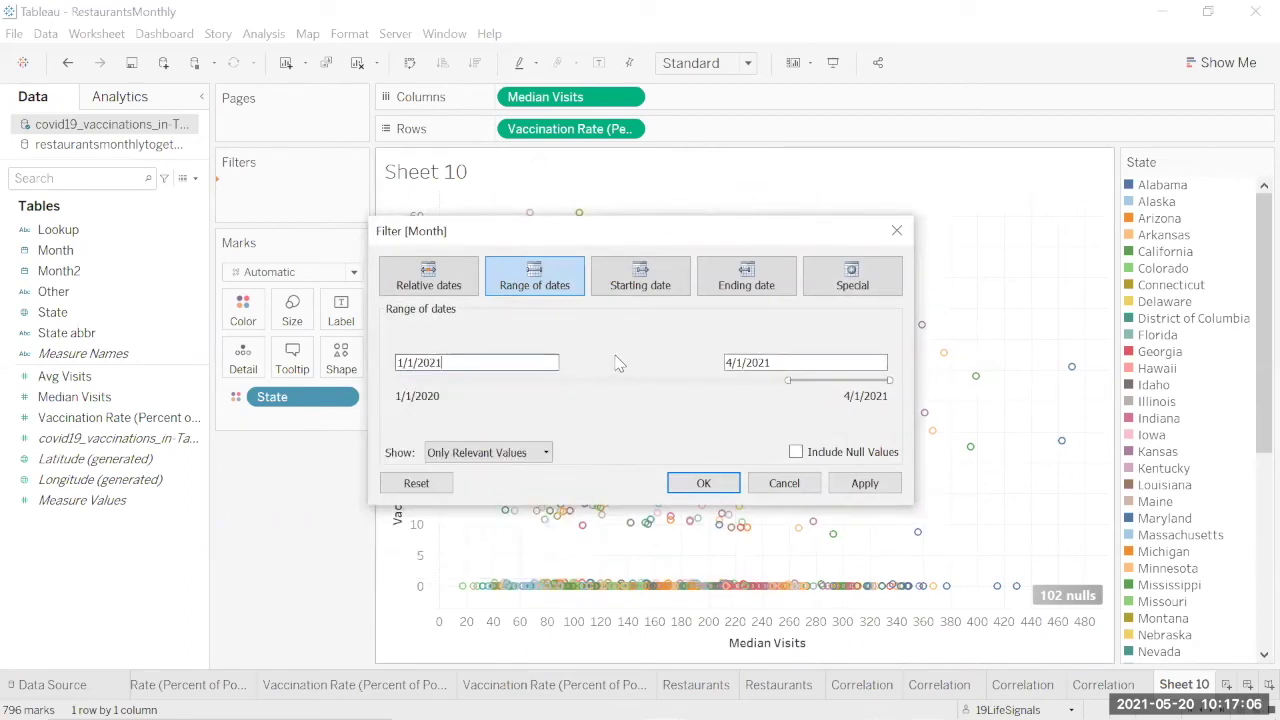
click(864, 483)
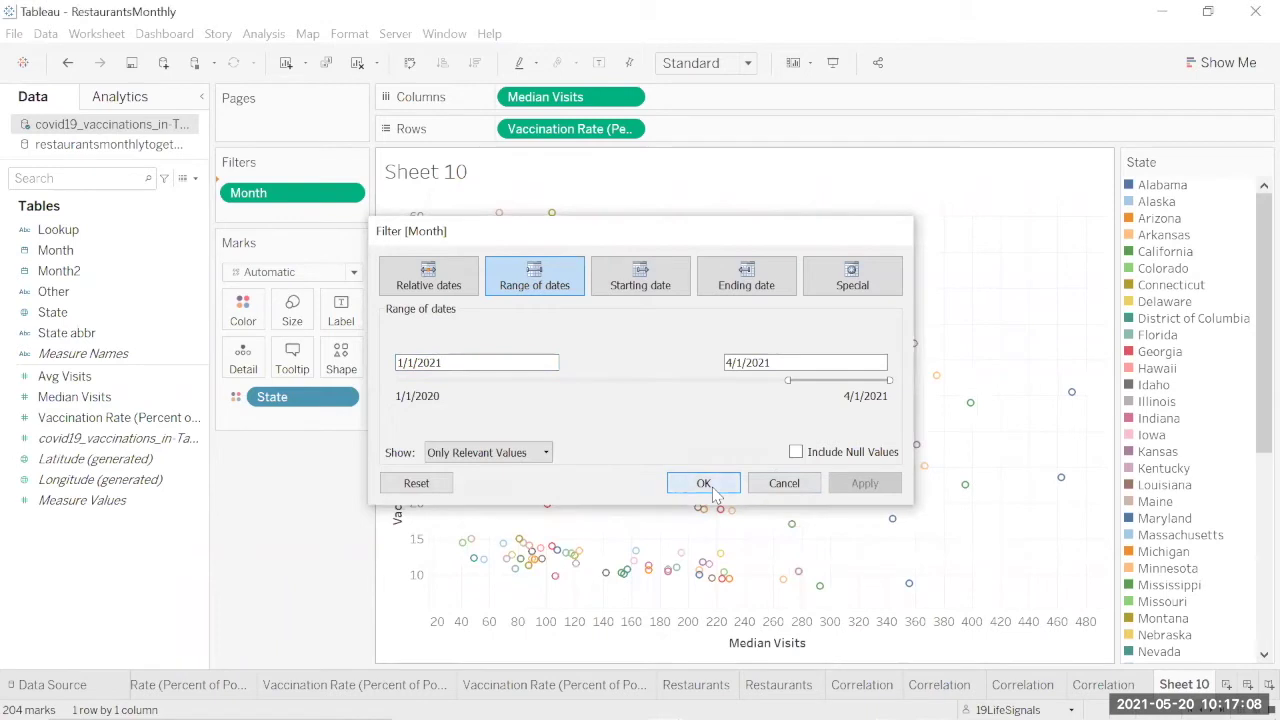
click(703, 483)
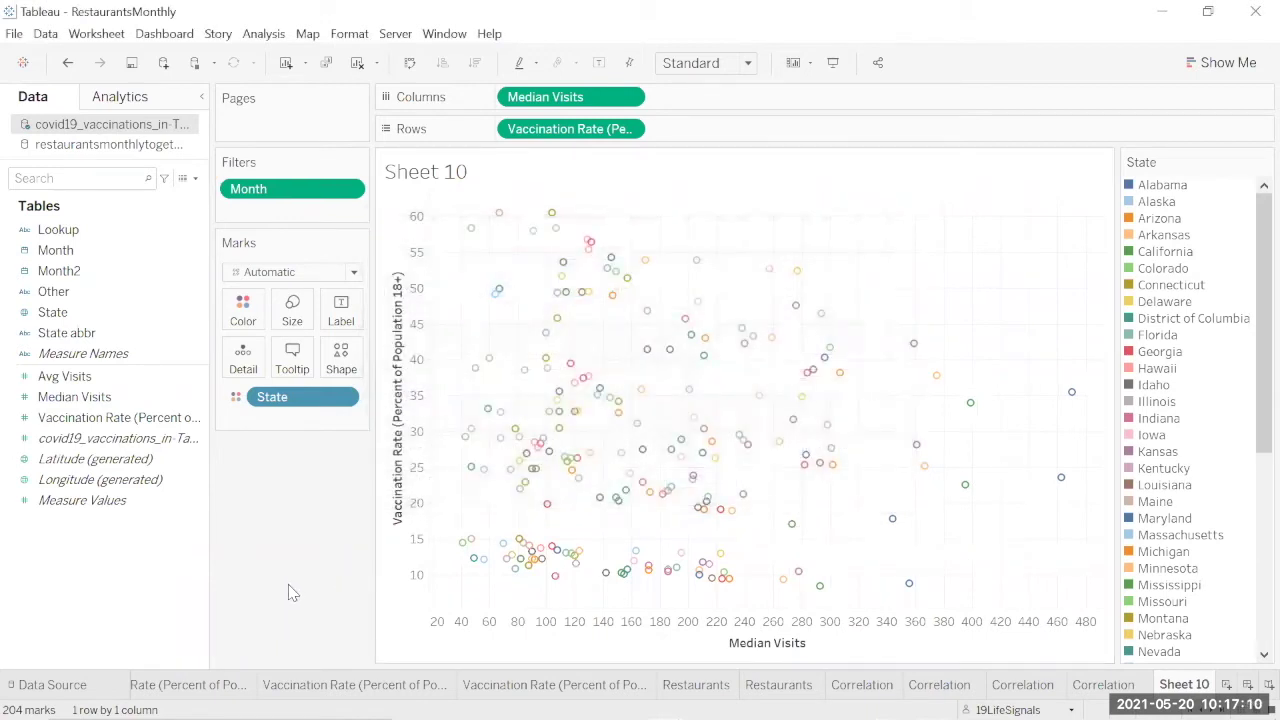
Step: Show a trend line for each state and swap rows and columns
right_click(579, 219)
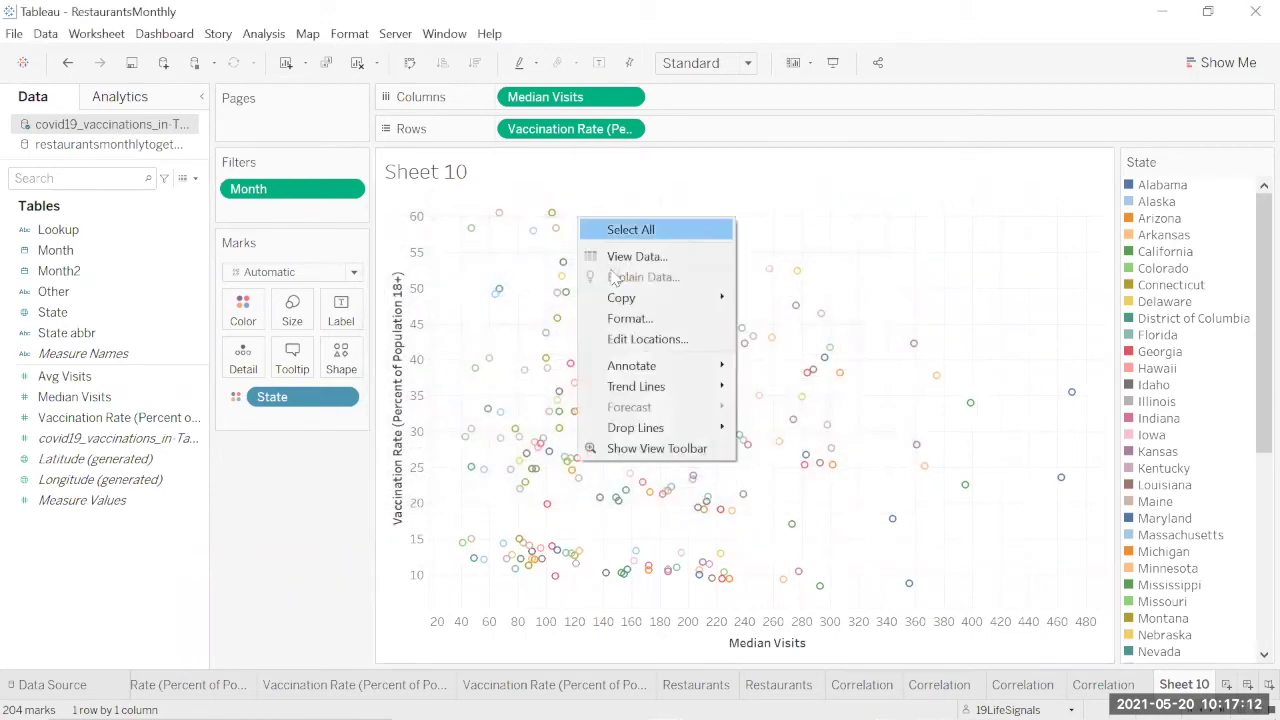
mouse_move(724, 390)
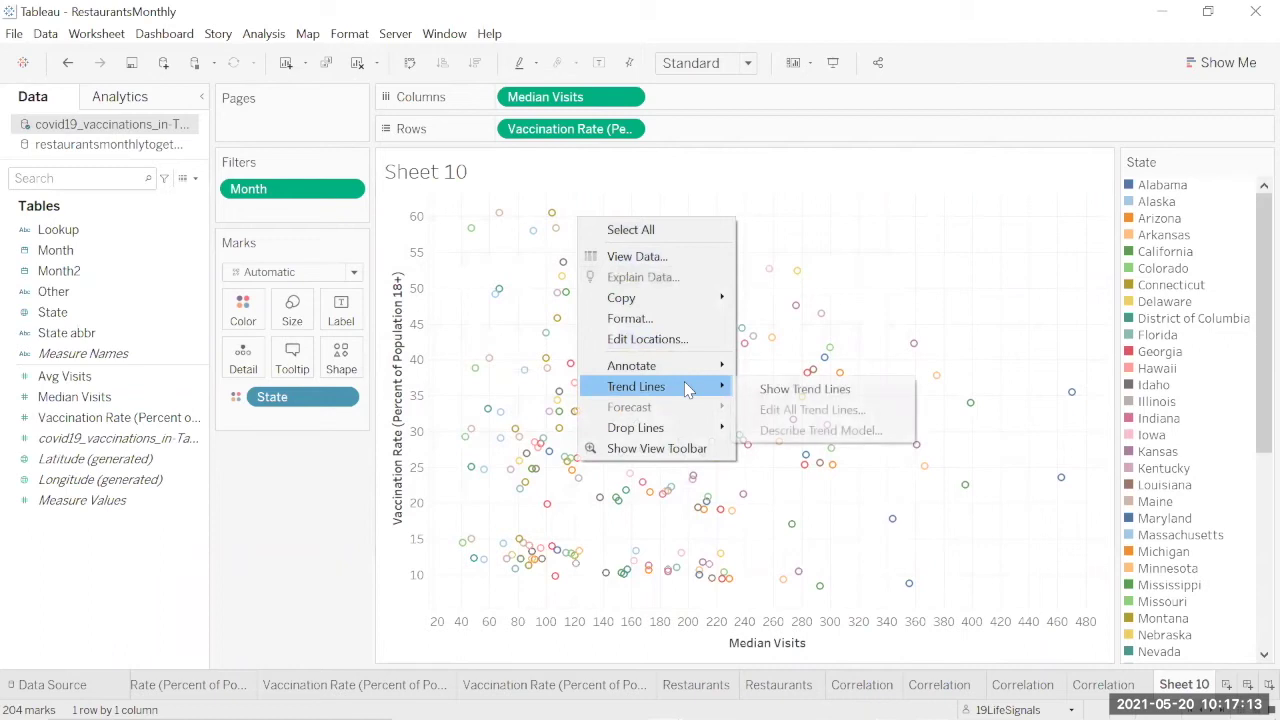
click(790, 392)
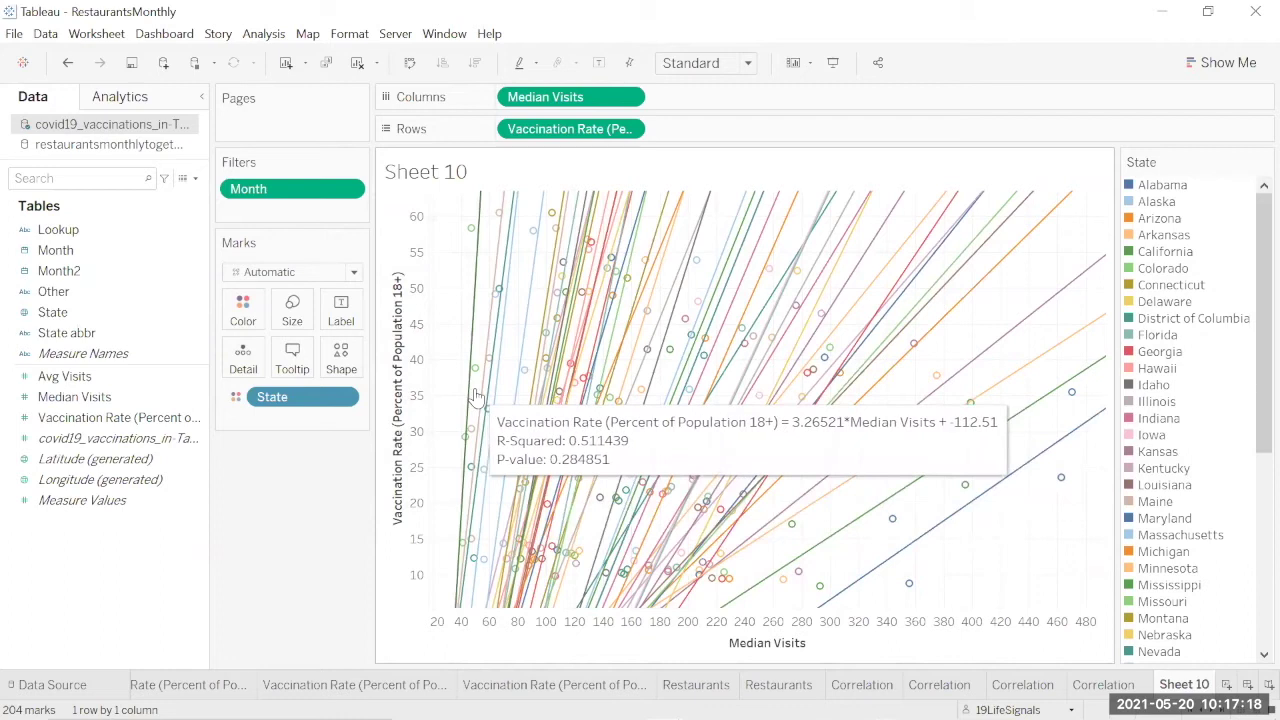
click(410, 62)
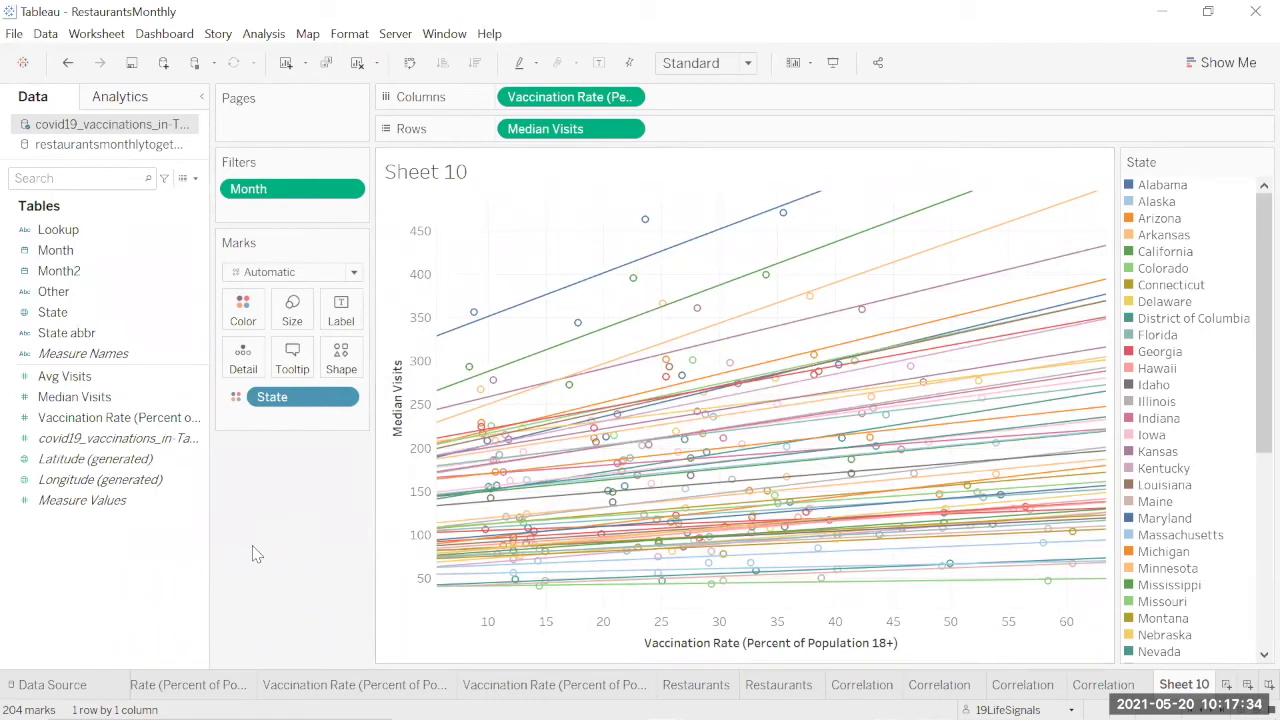
Step: Clear the Longitude (generated) field selection in the Data pane
click(115, 482)
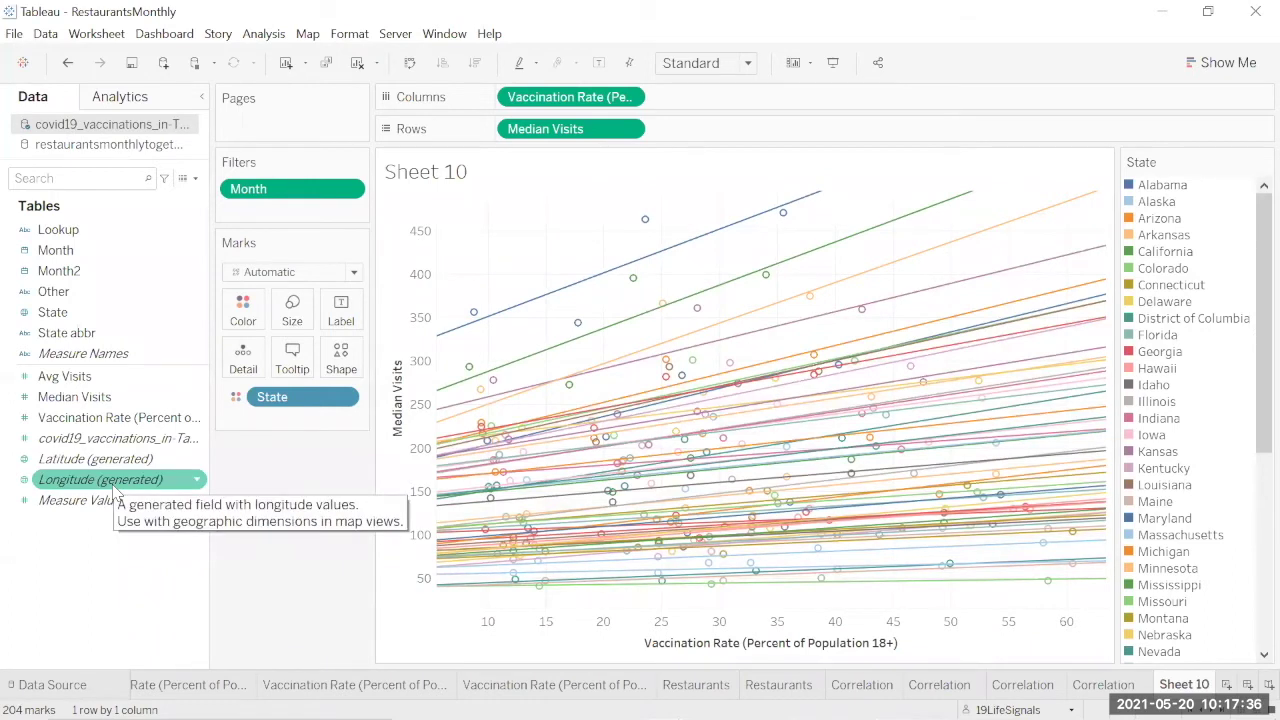
click(181, 575)
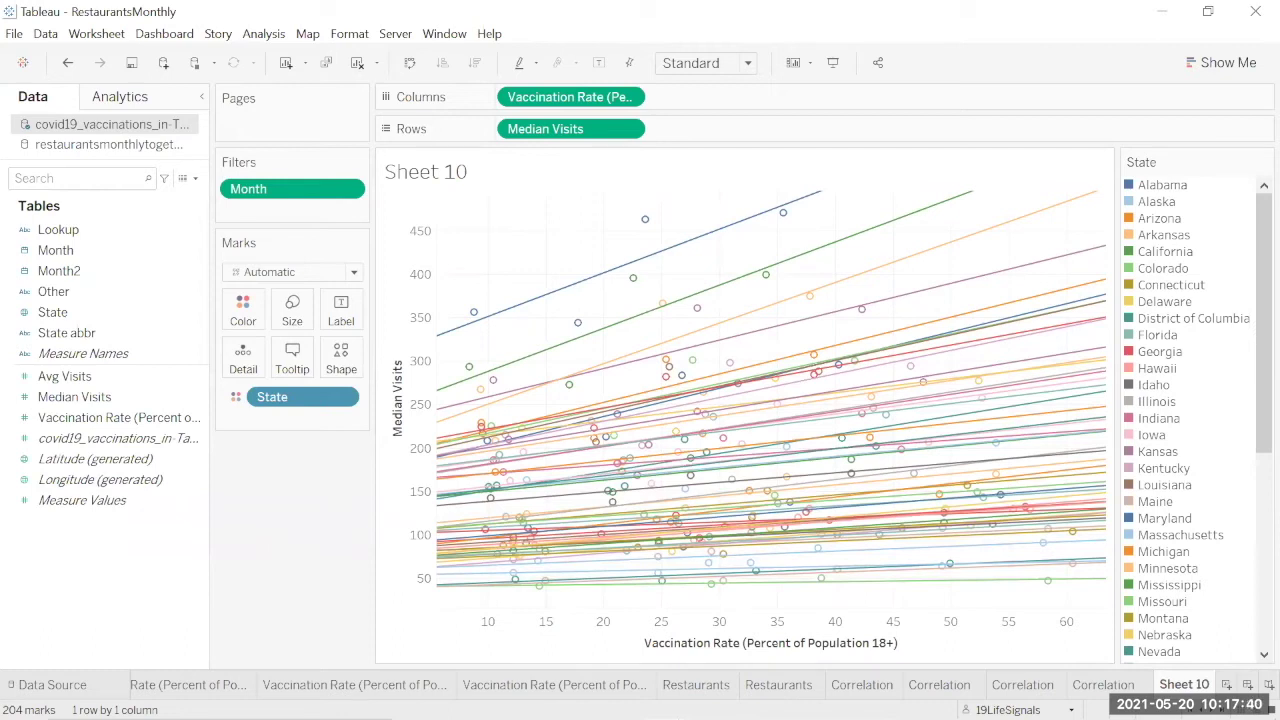
mouse_move(618, 716)
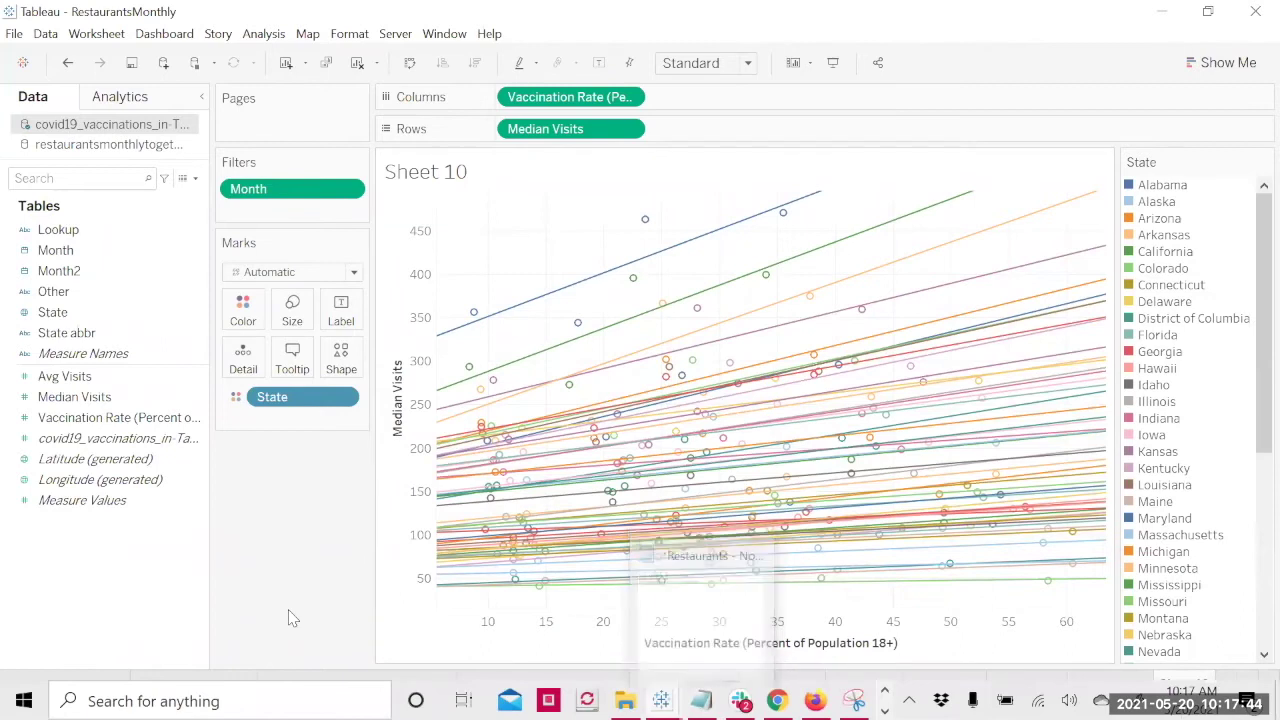
Step: Check the $720 billion spending figure in the Restaurants notes, then return to the Dallas dashboard
key(alt+Tab)
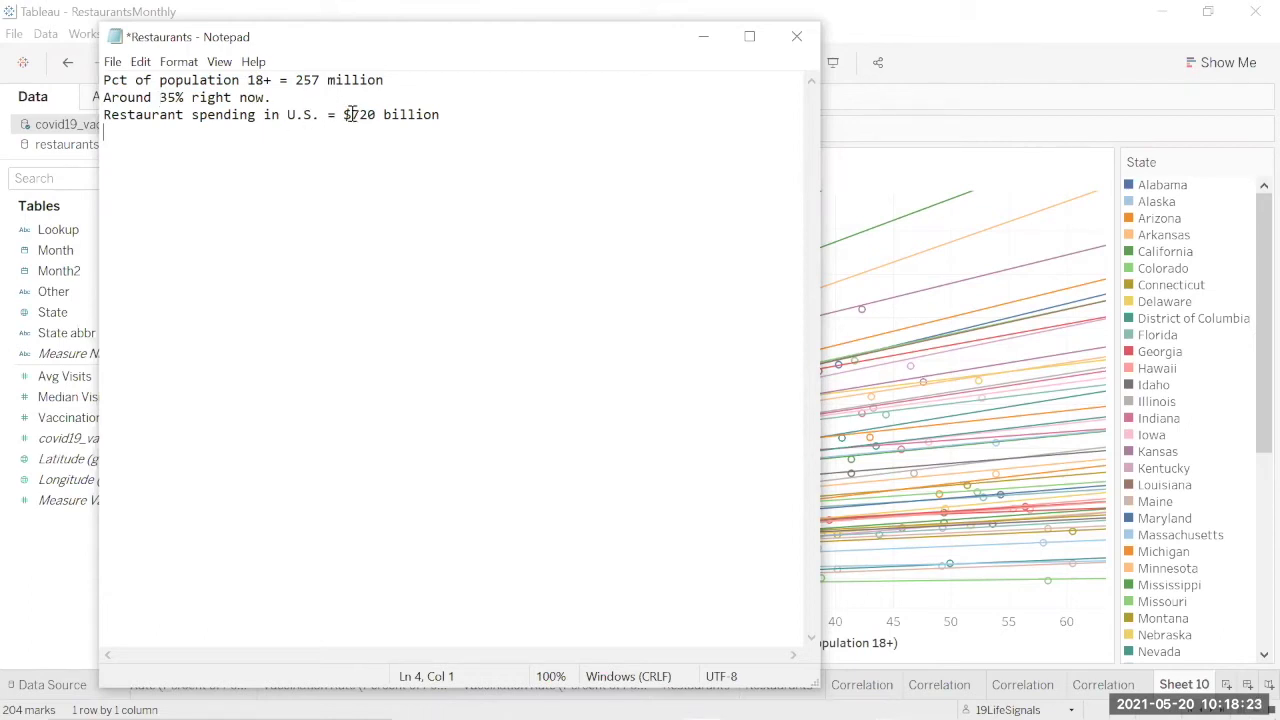
drag(352, 114, 378, 116)
mouse_move(365, 718)
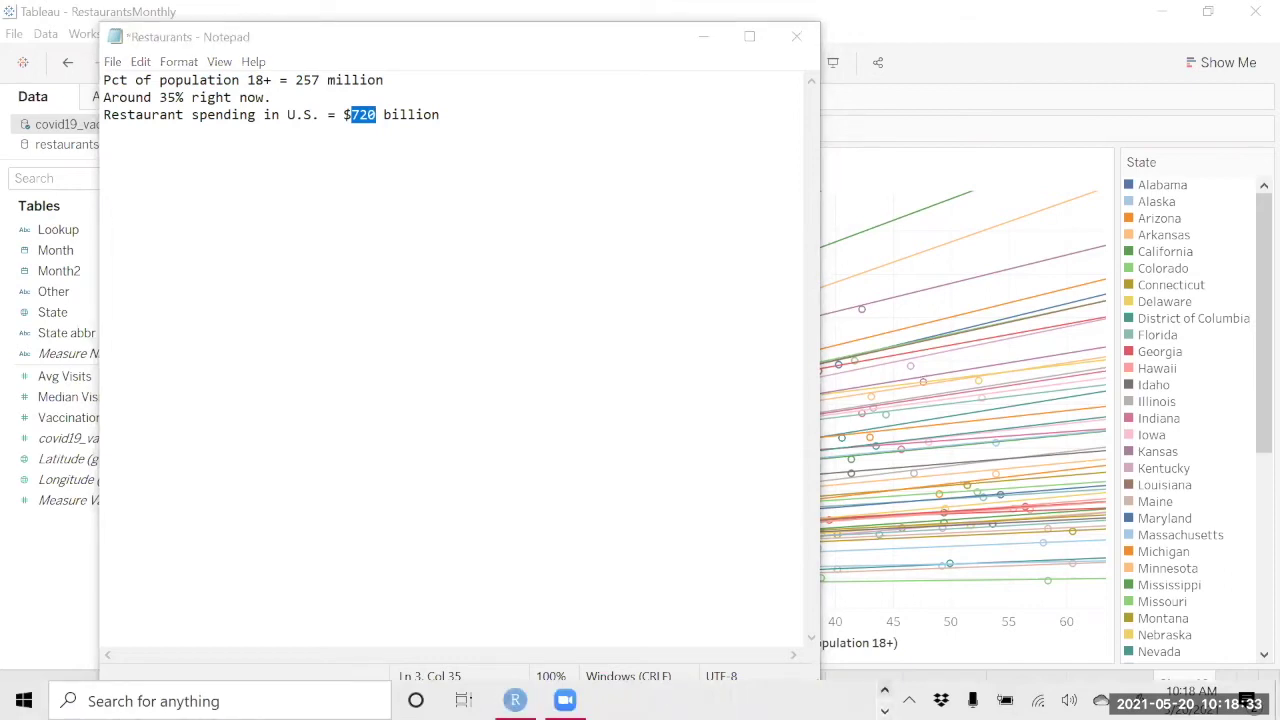
click(461, 122)
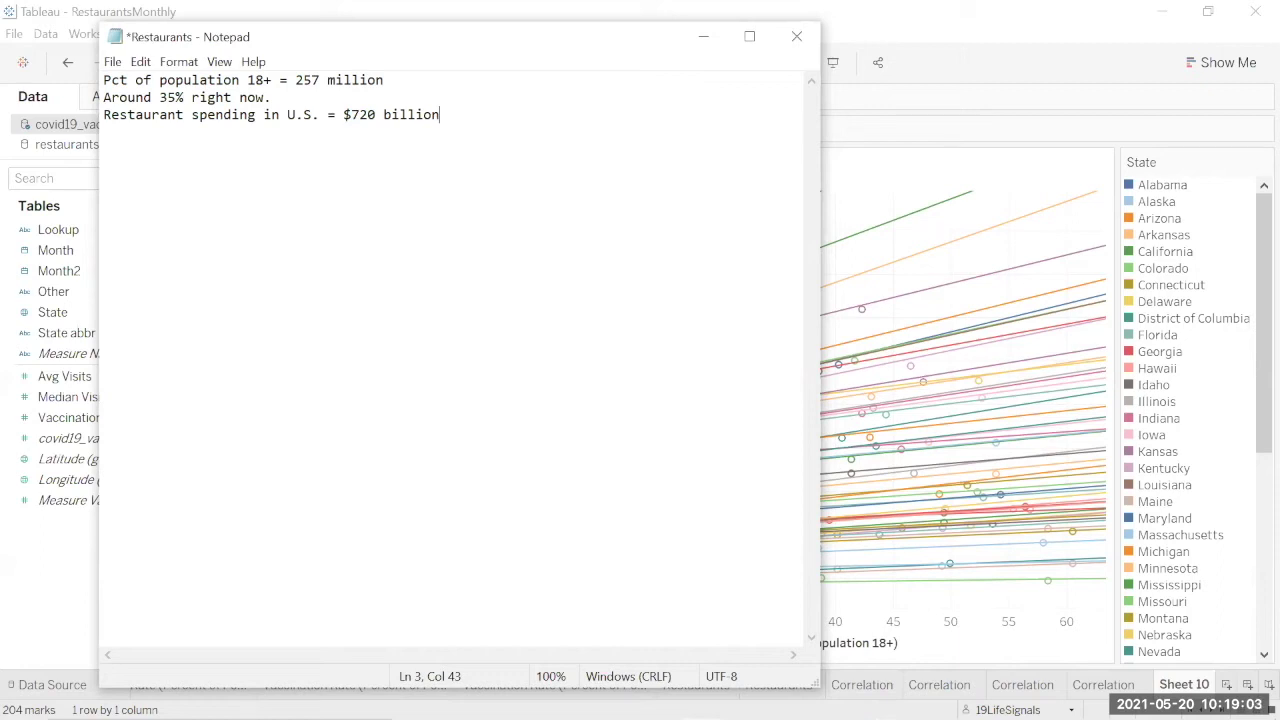
mouse_move(661, 705)
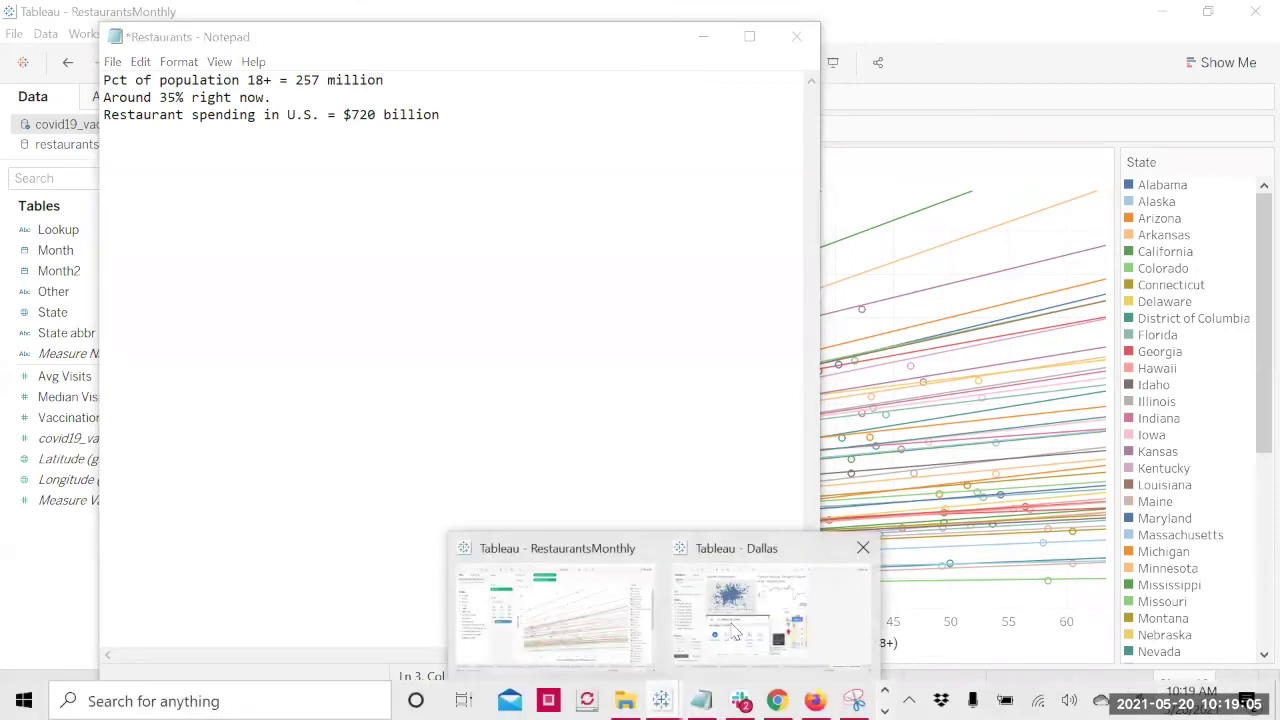
click(735, 632)
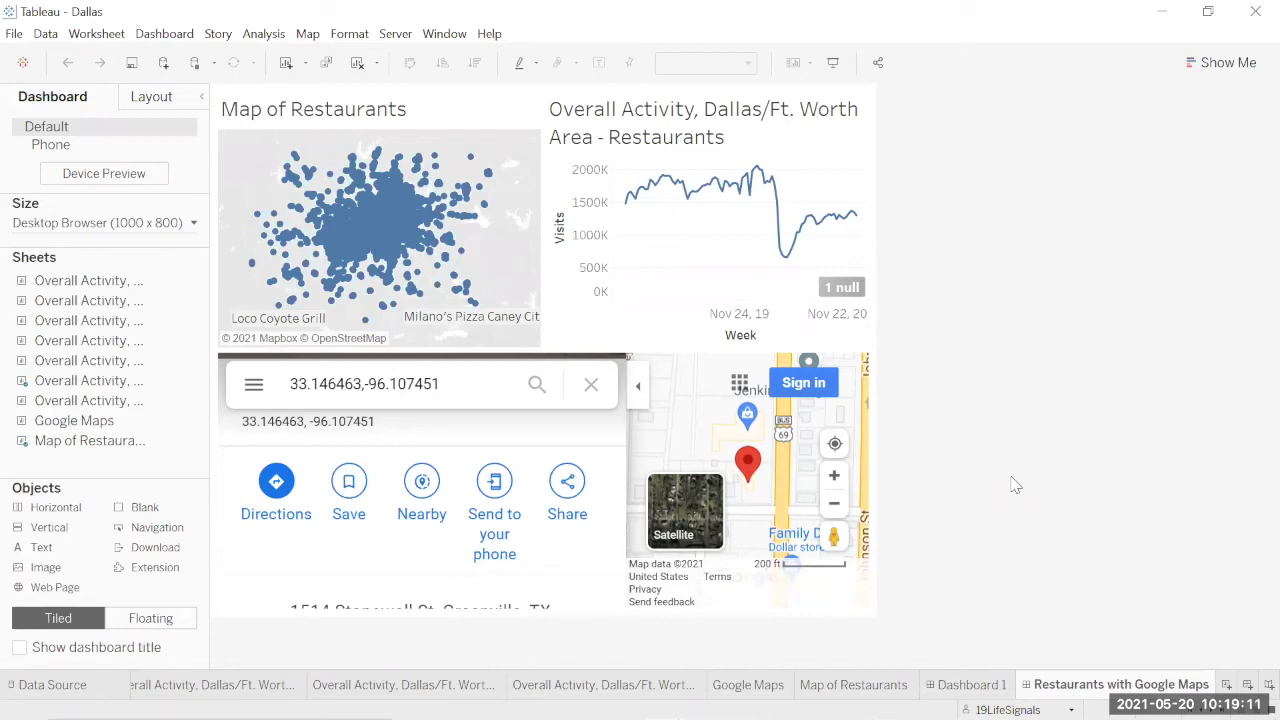
Step: Select the Wolfe City restaurant, clear it, then select the Ennis restaurant on the map
click(472, 158)
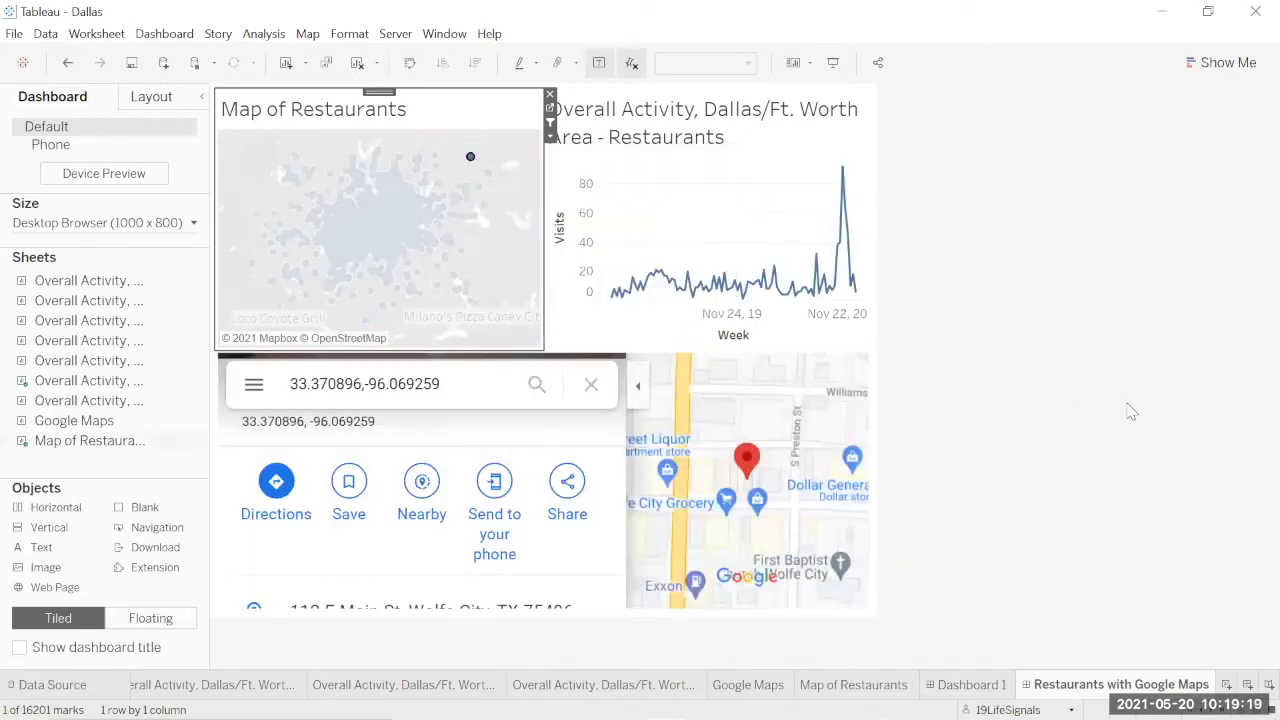
click(471, 162)
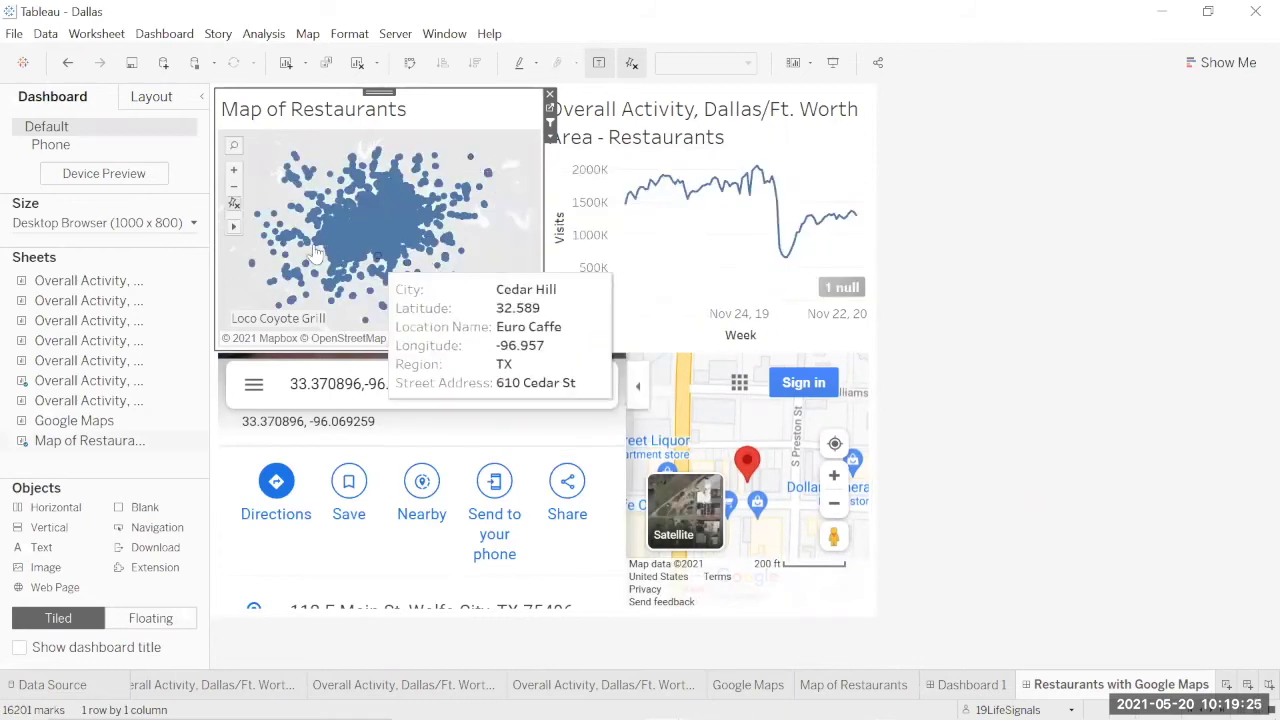
mouse_move(437, 216)
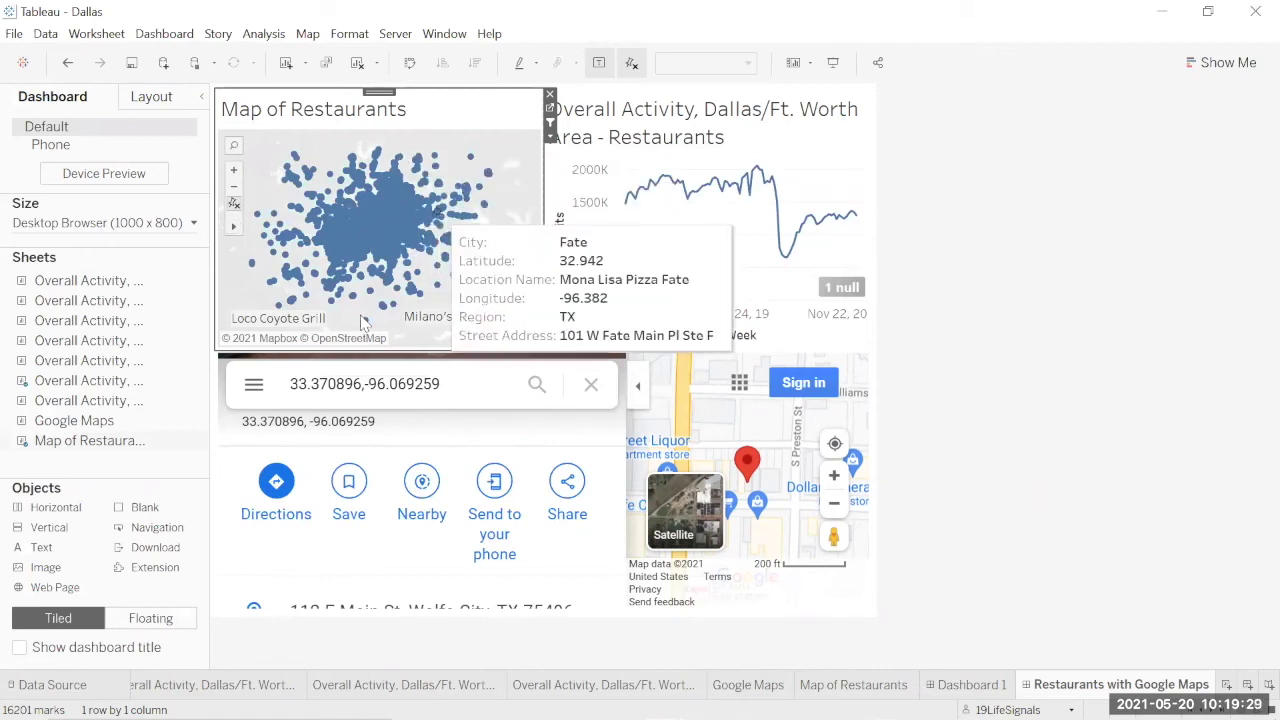
click(416, 276)
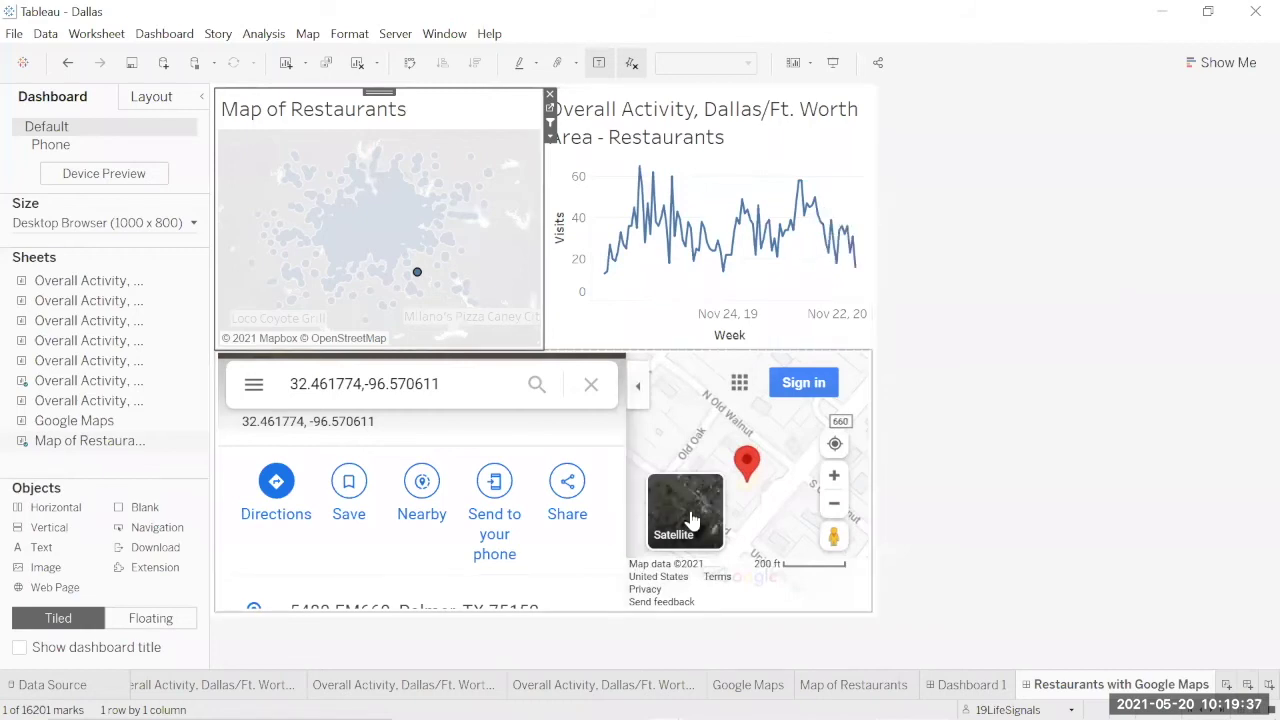
Step: Toggle the Google Maps pane to Satellite and back, then view street-level Photos
click(697, 514)
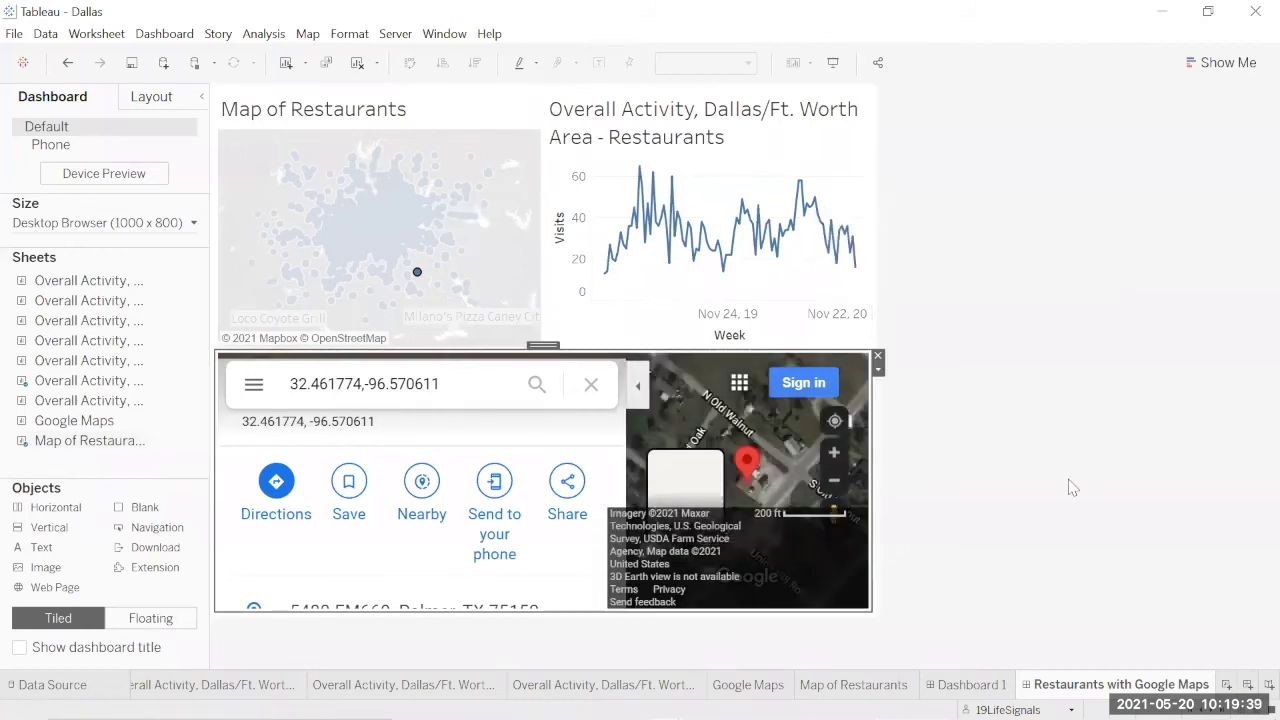
click(694, 469)
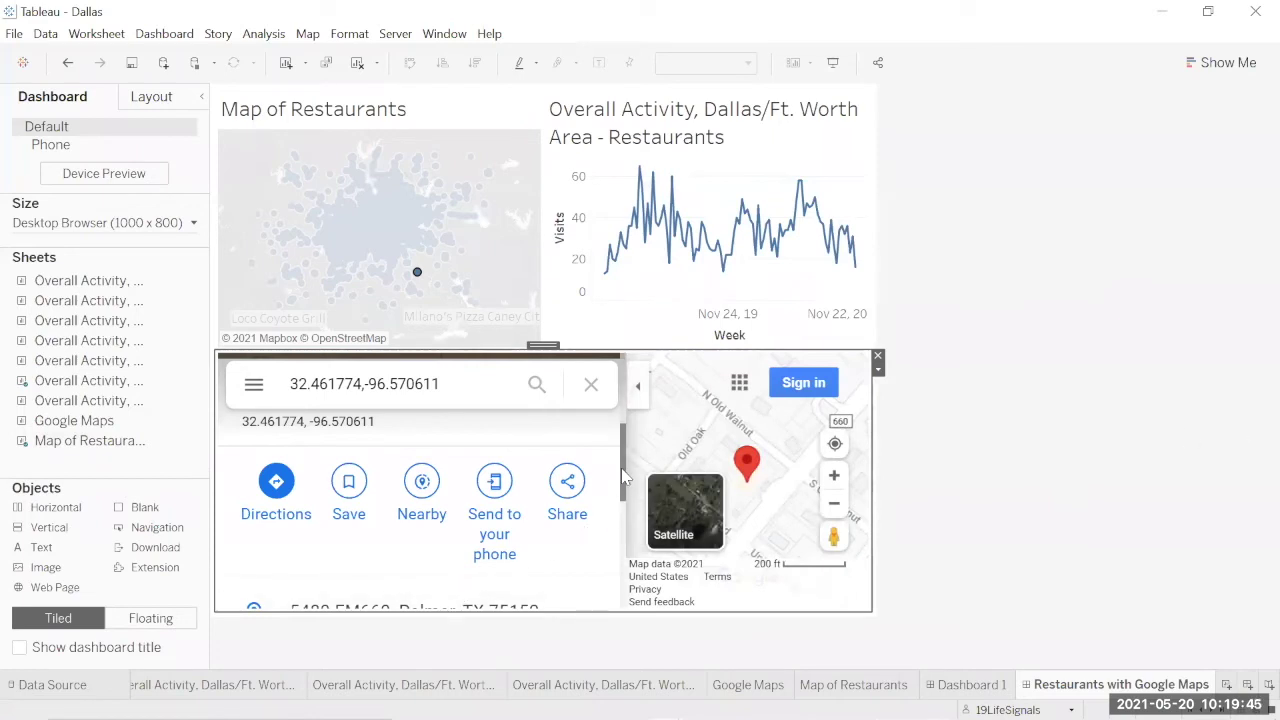
drag(622, 480, 632, 598)
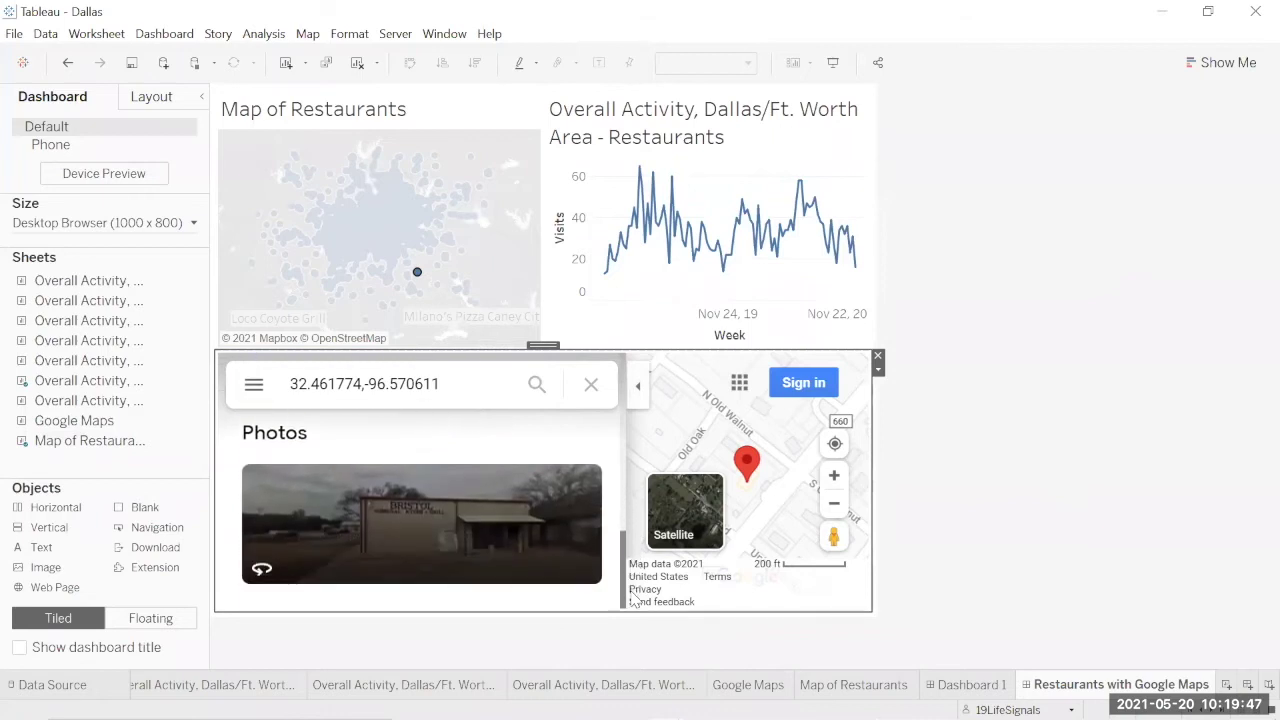
click(392, 530)
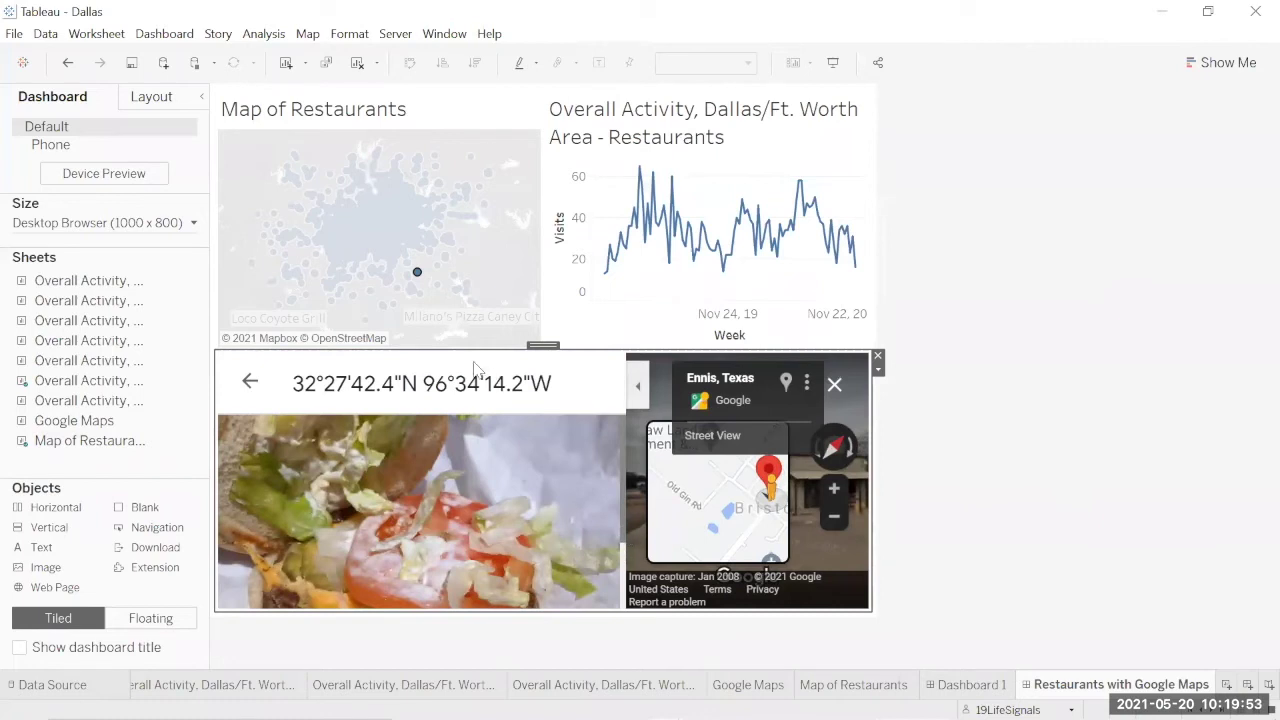
Step: Select Red Oak Church's Chicken, then H & J Hamburgers in Fort Worth, and clear the selection
click(408, 263)
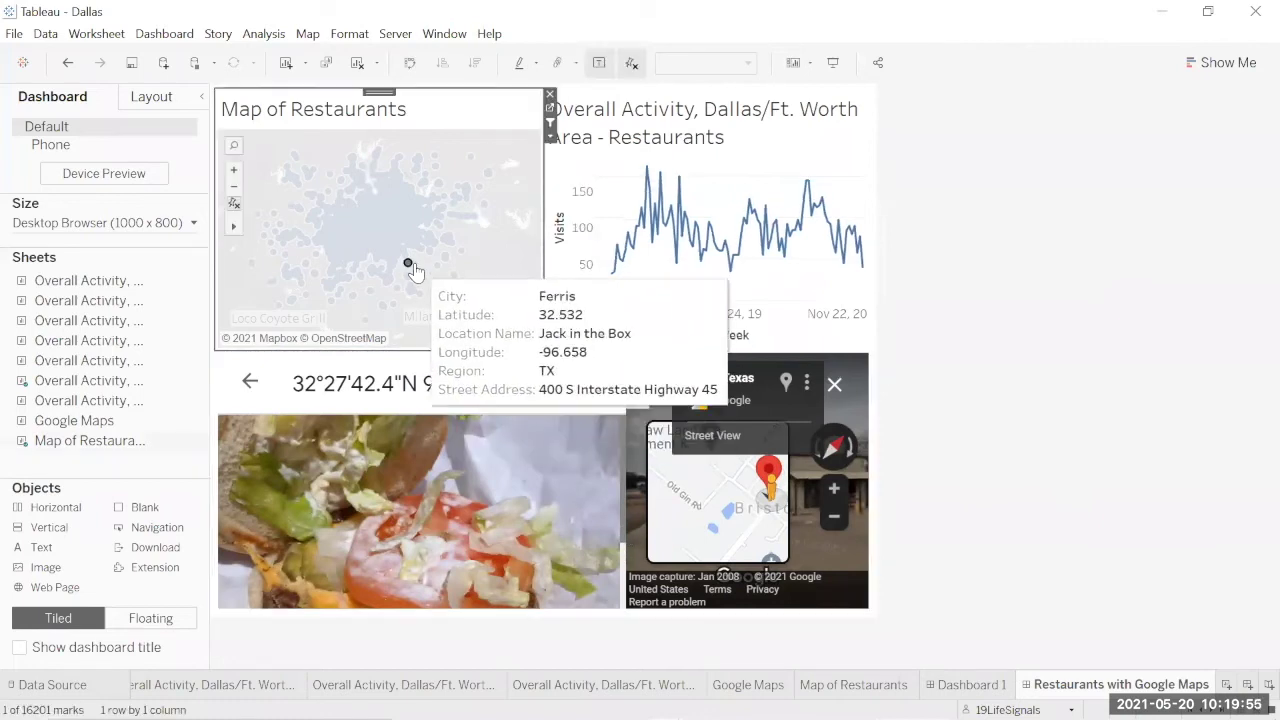
click(343, 245)
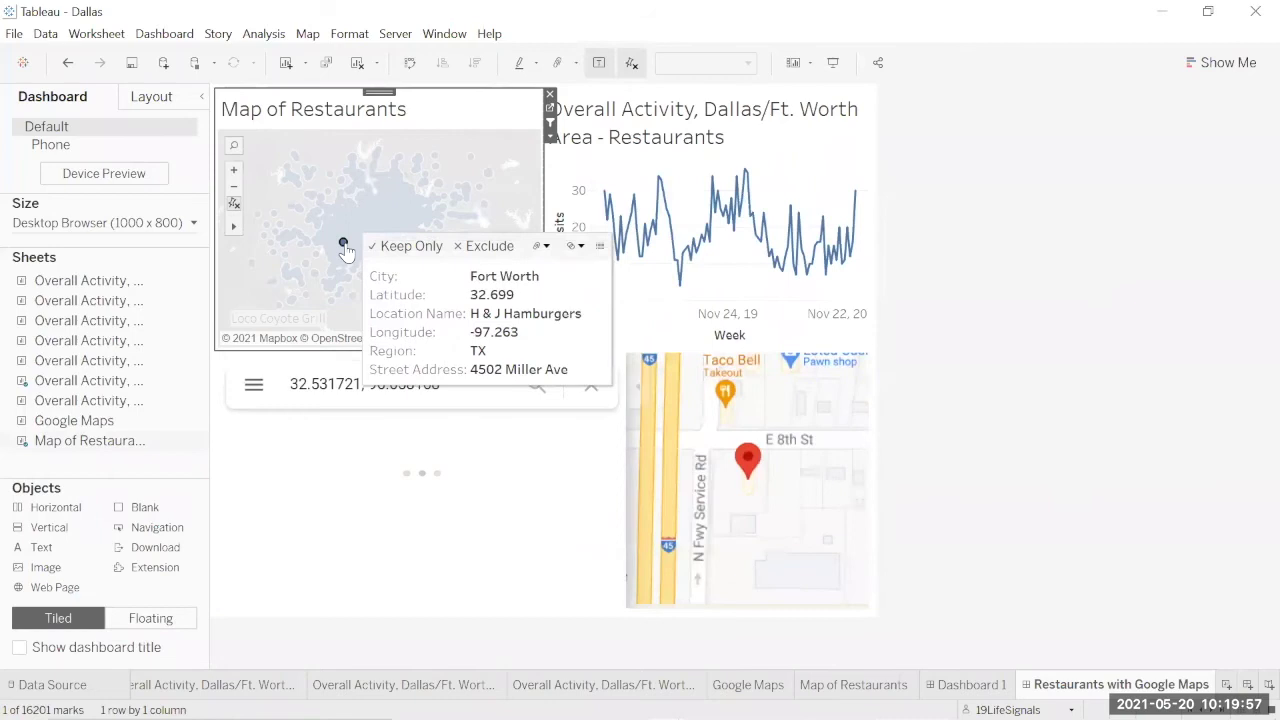
click(343, 246)
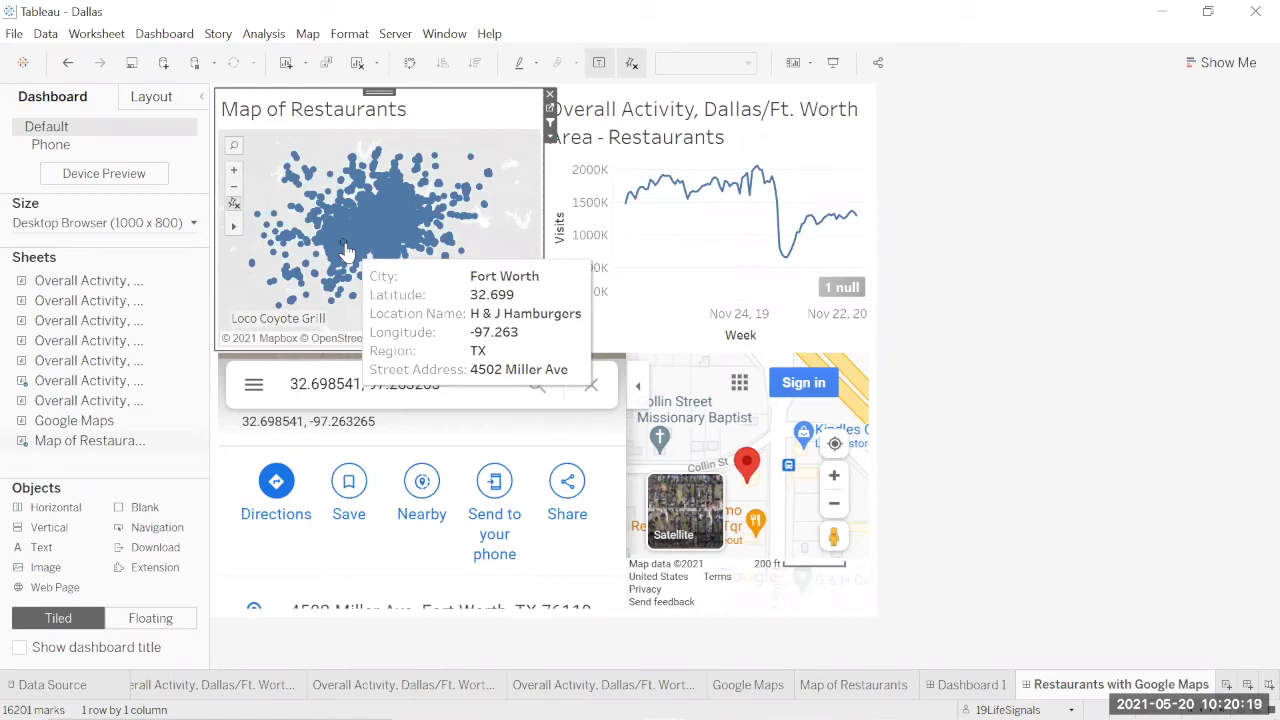
Step: Return to the RestaurantsMonthly workbook and step through the Restaurants and Correlation tabs to the second Correlation sheet
mouse_move(1255, 705)
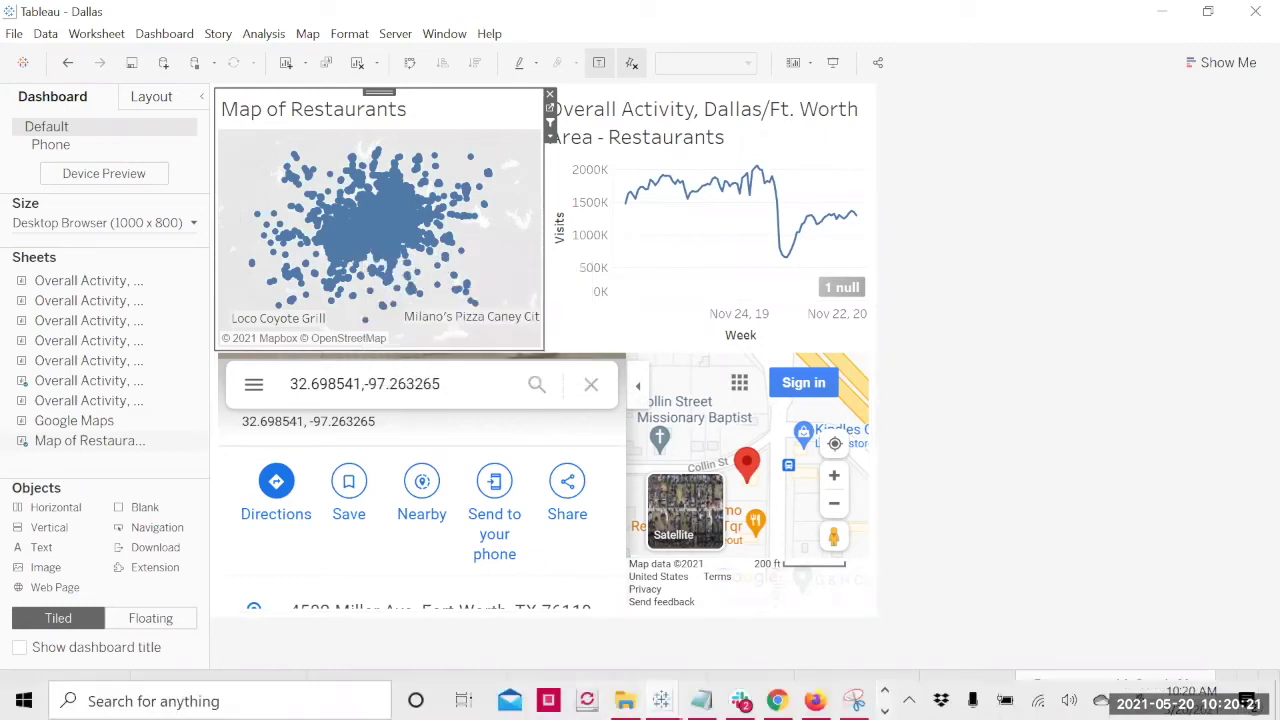
mouse_move(661, 701)
click(552, 614)
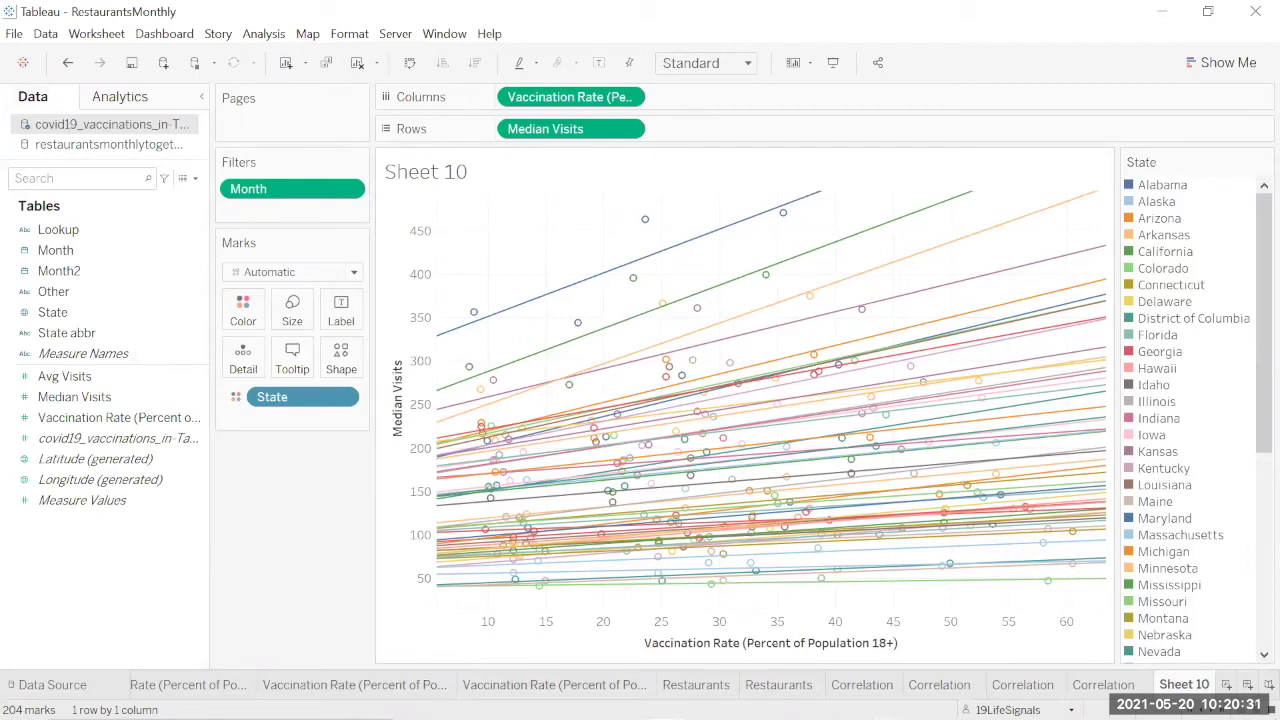
mouse_move(632, 686)
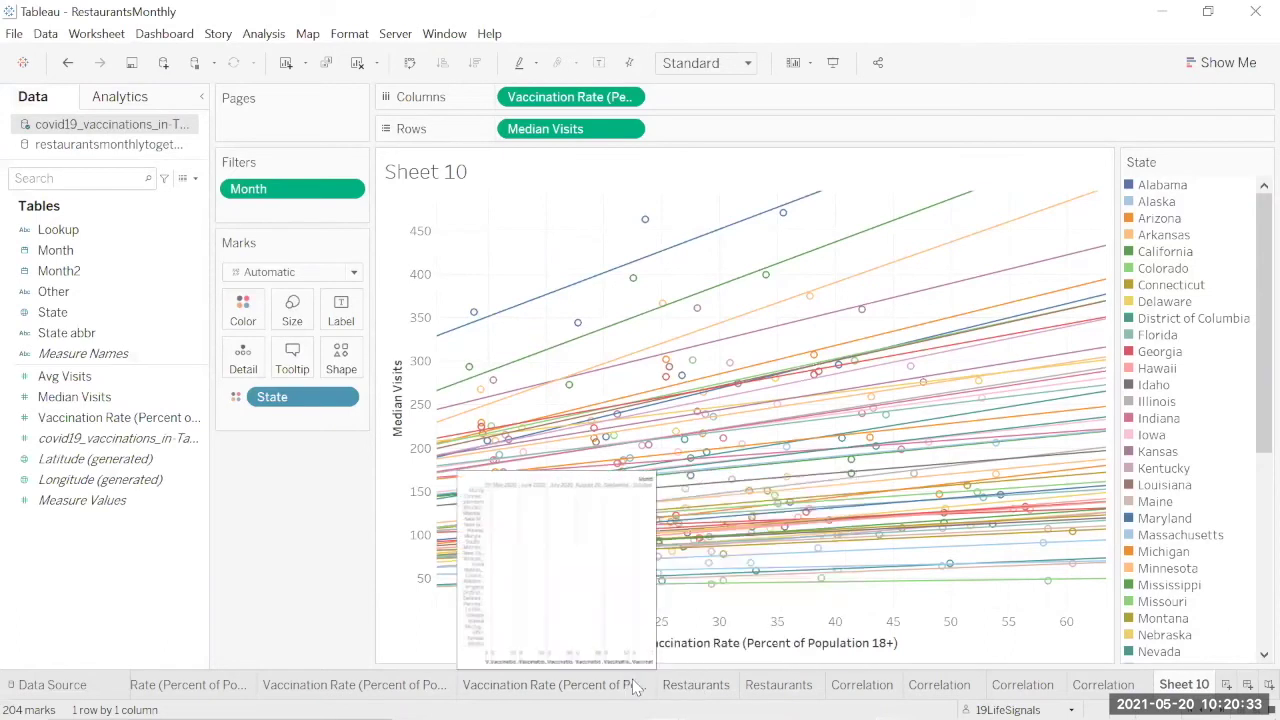
mouse_move(690, 686)
click(690, 685)
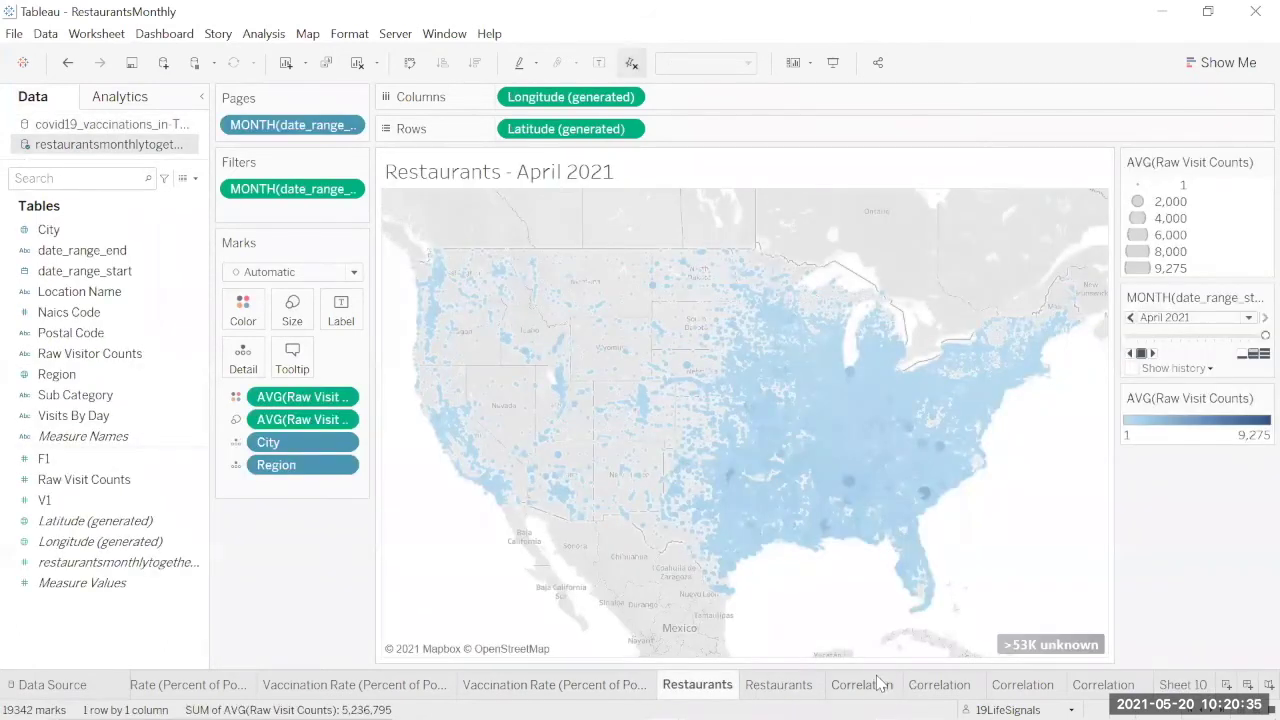
click(868, 685)
click(938, 686)
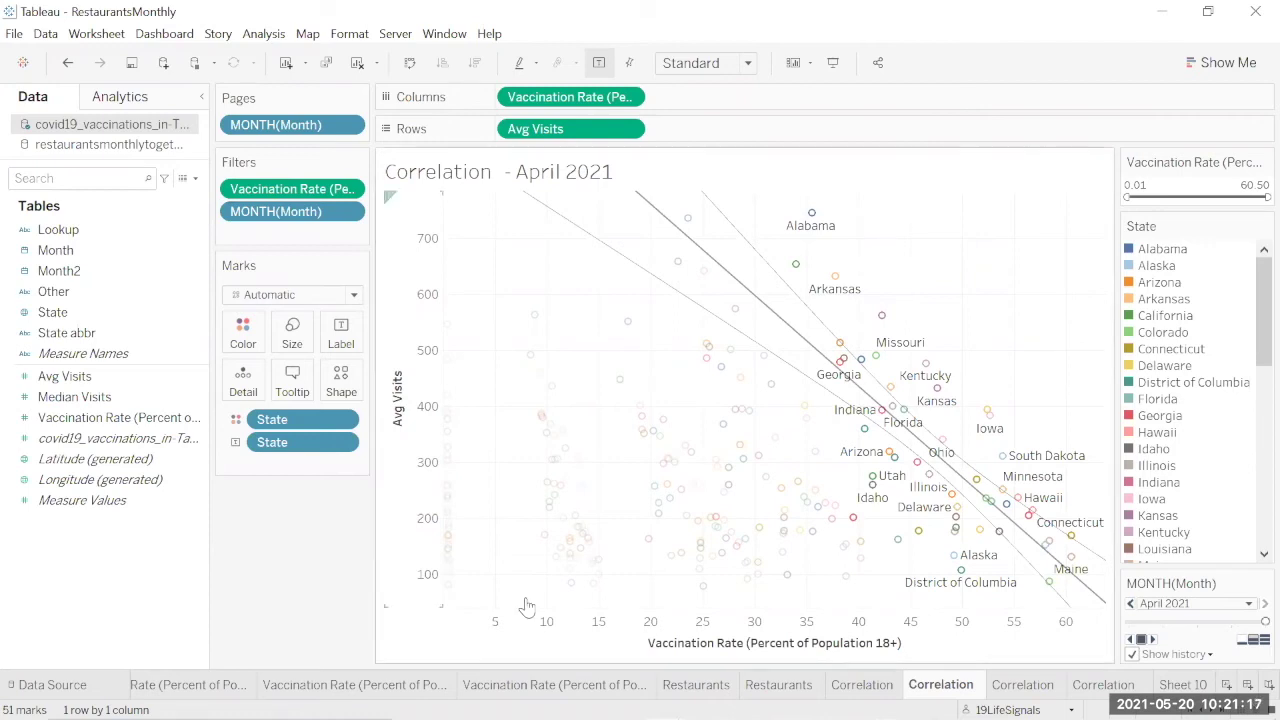
mouse_move(1053, 570)
mouse_move(1071, 540)
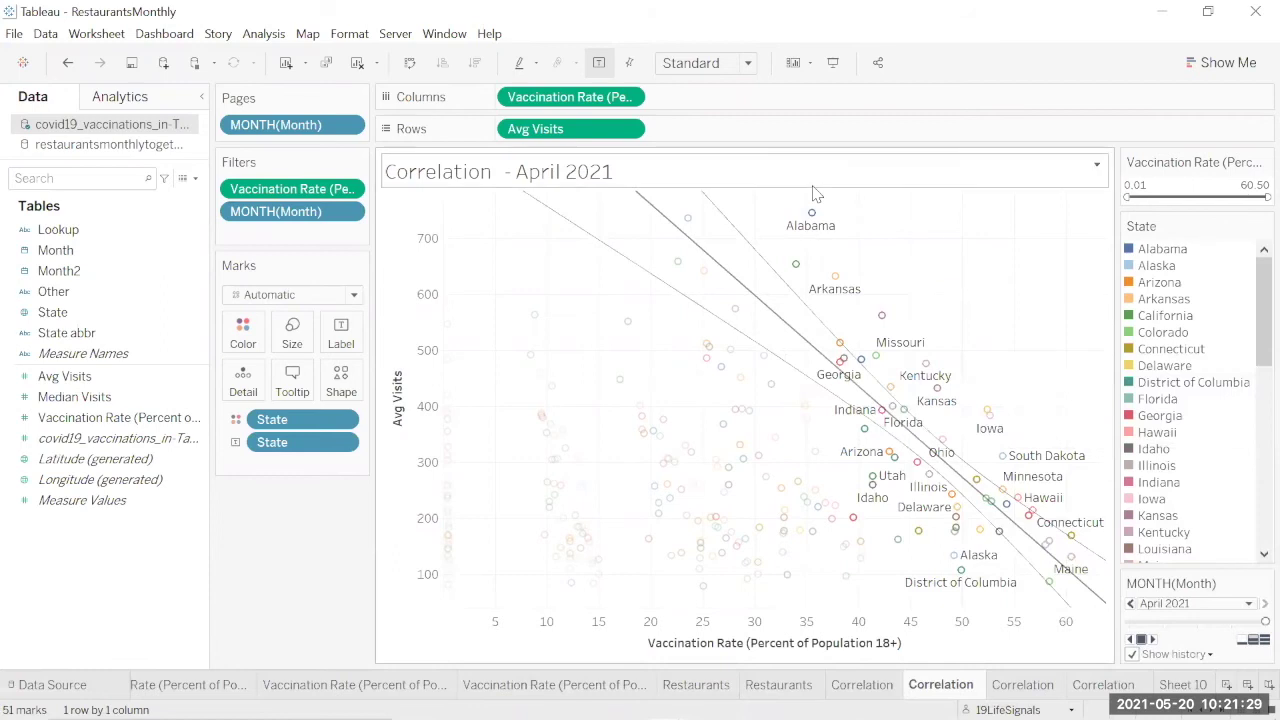
mouse_move(813, 212)
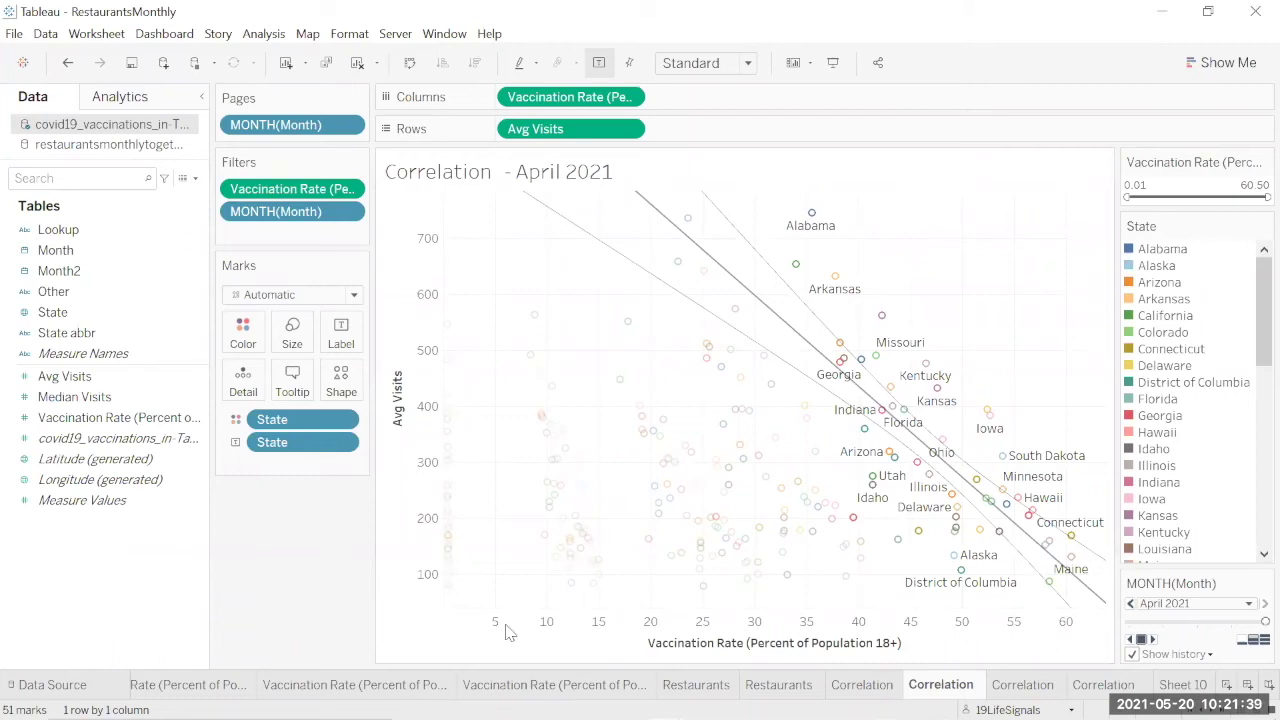
Step: Duplicate the Correlation sheet and replace Vaccination Rate on Columns with MONTH(Month)
right_click(950, 685)
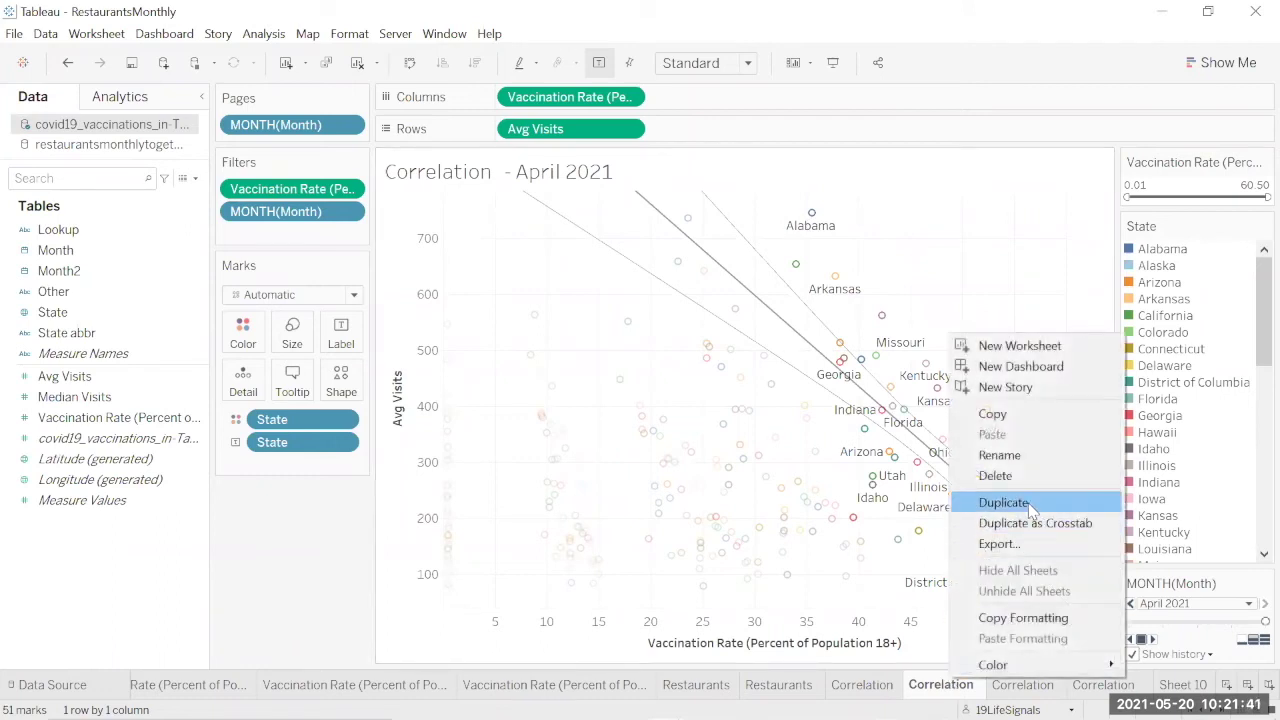
click(1030, 508)
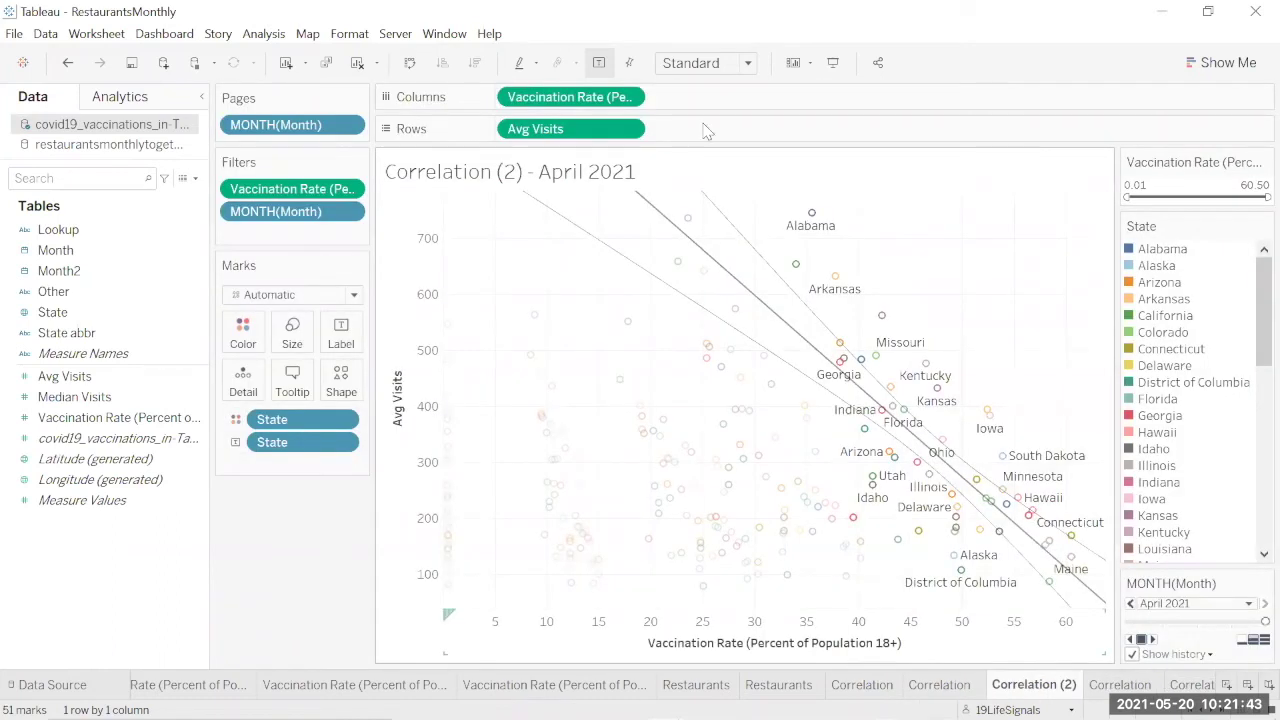
drag(552, 97, 5, 447)
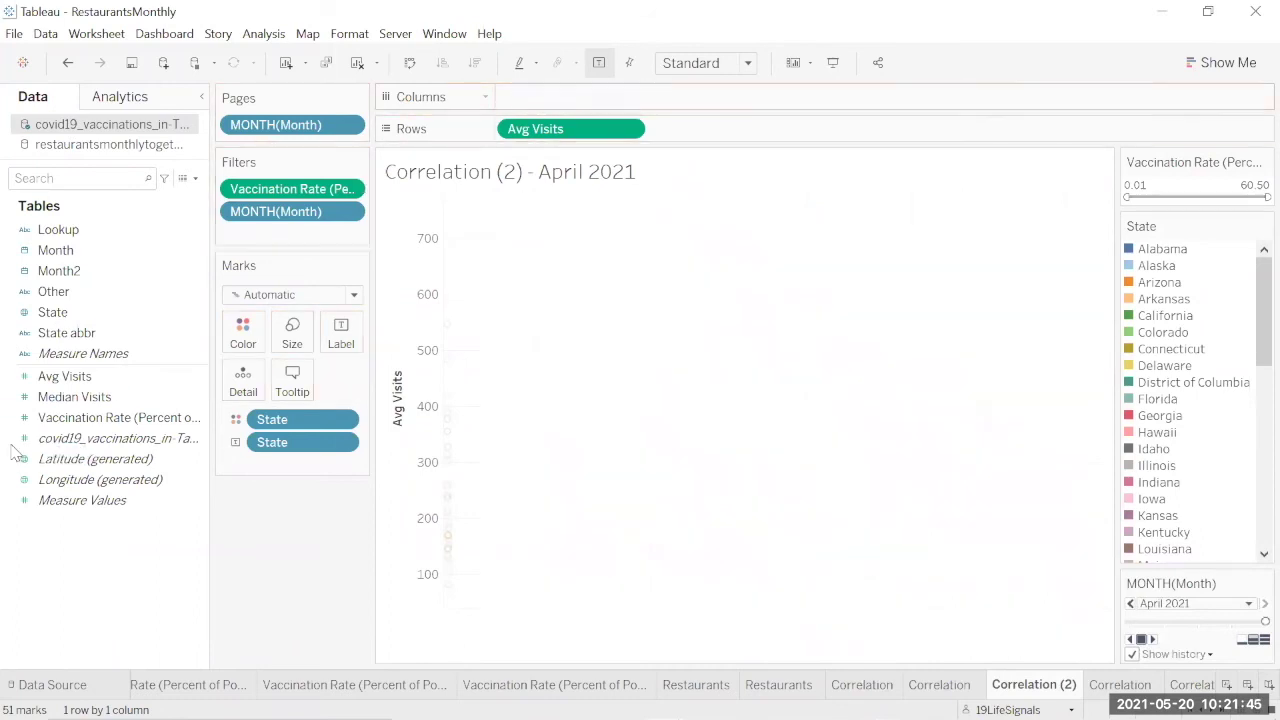
drag(70, 250, 612, 97)
click(630, 98)
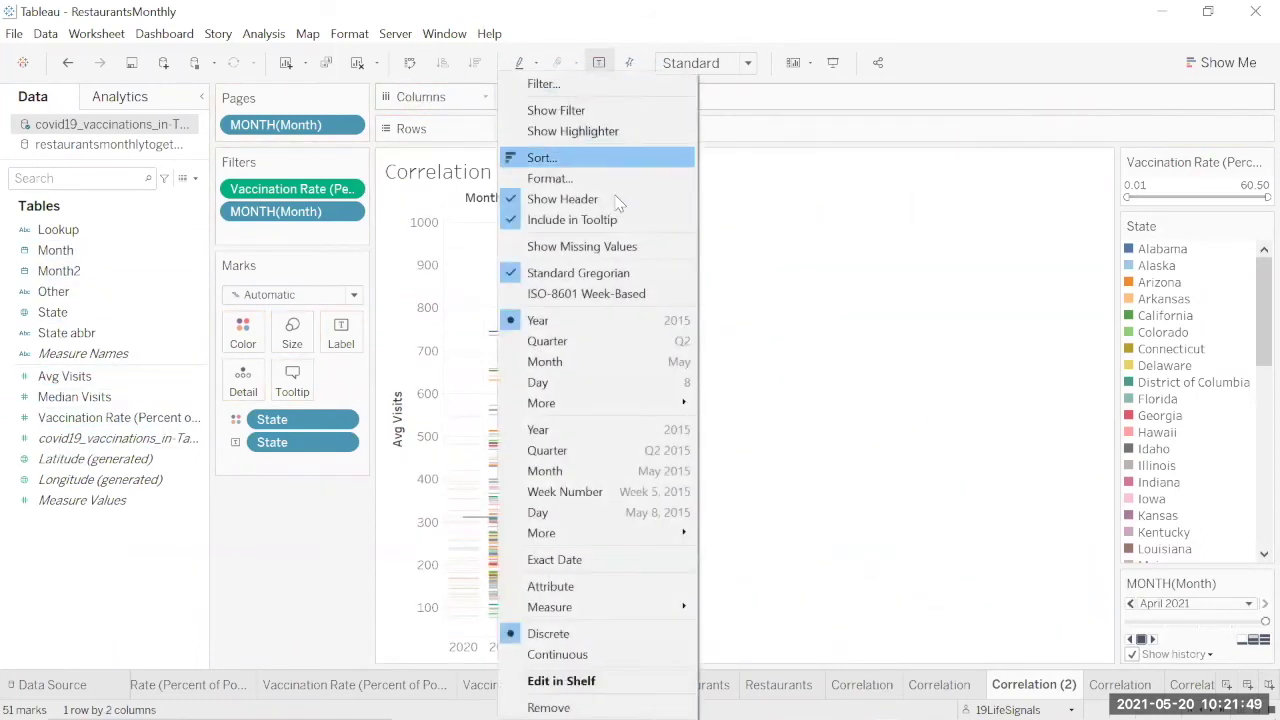
click(592, 472)
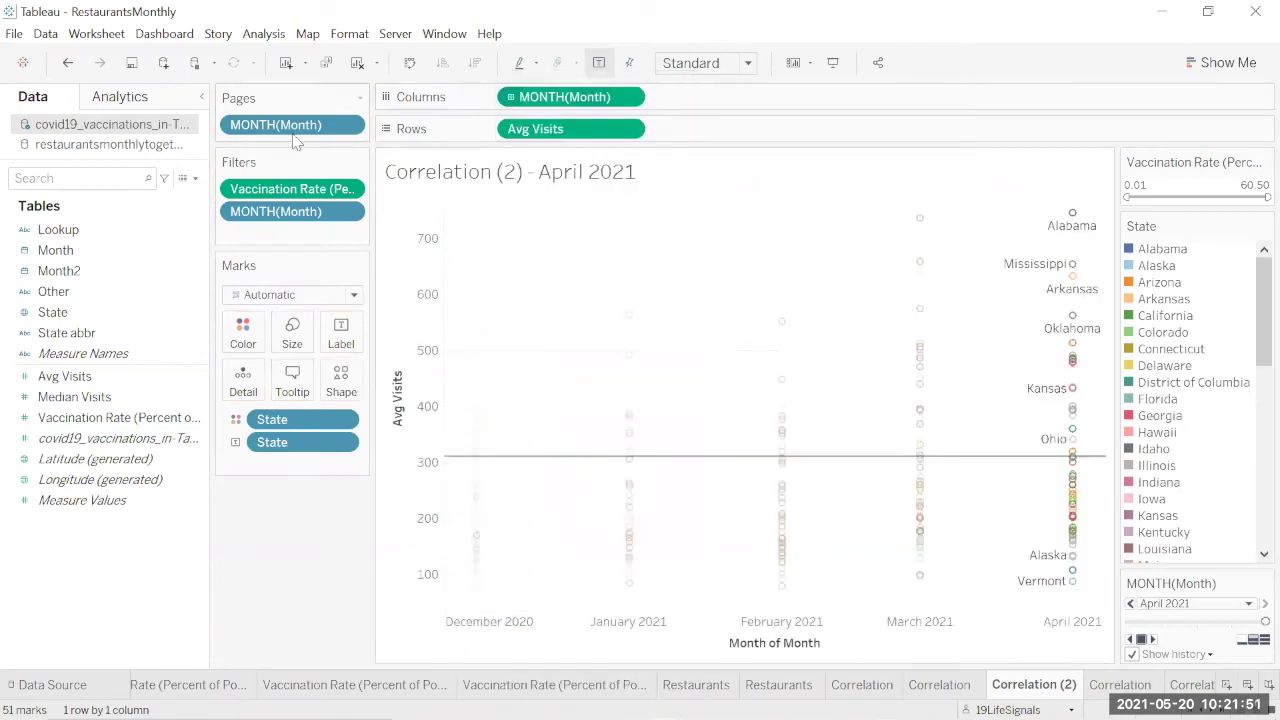
Step: Remove the Pages, filter, colour and label pills, then colour by State with all members
drag(287, 127, 140, 315)
drag(290, 189, 120, 272)
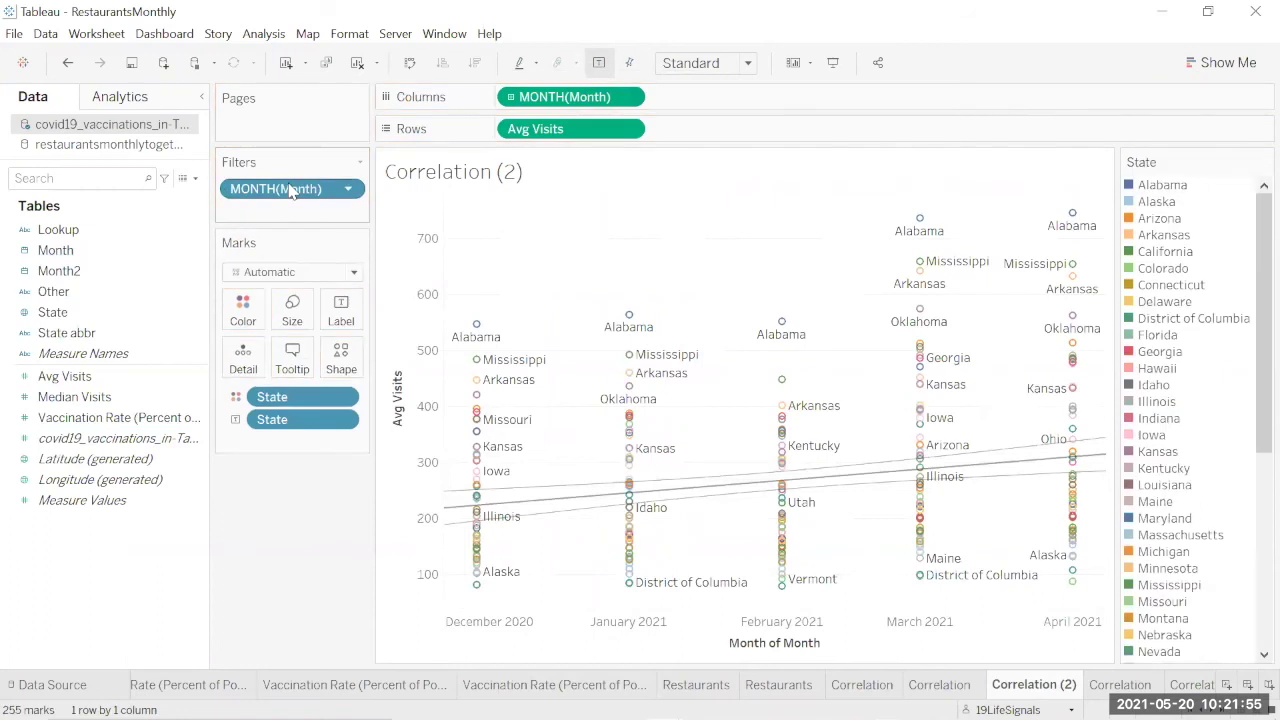
drag(289, 189, 70, 270)
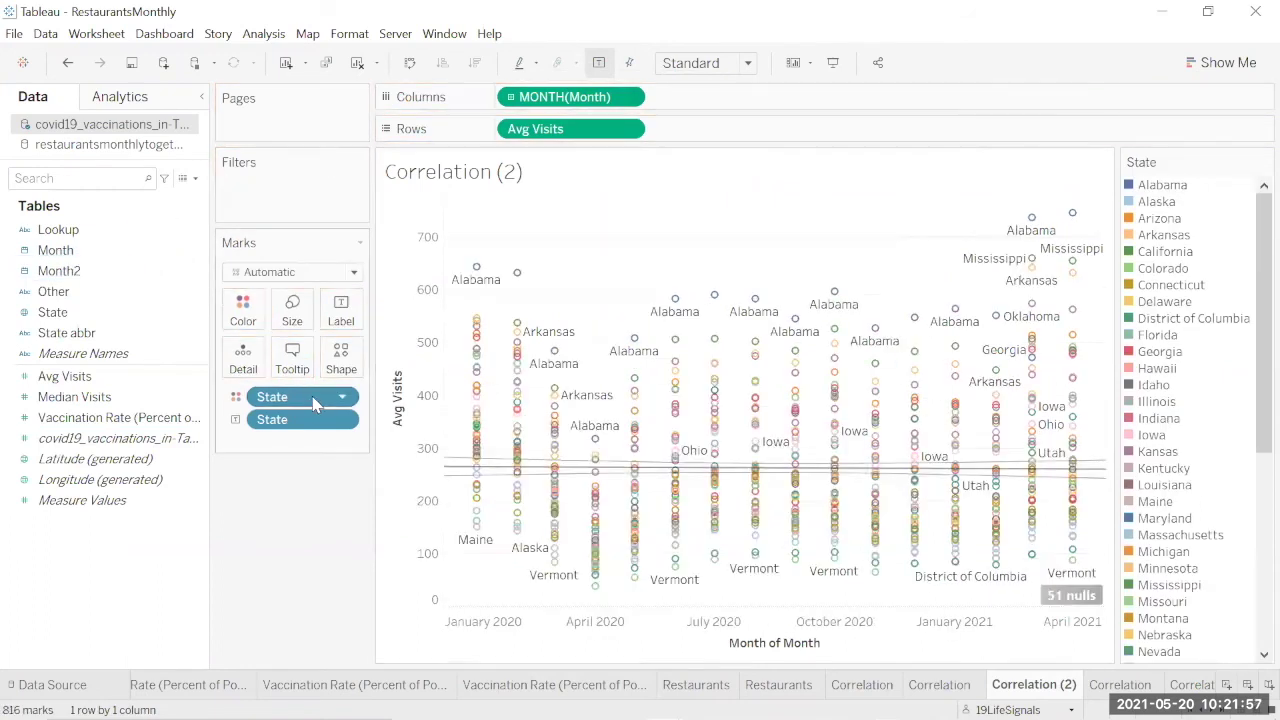
drag(272, 397, 70, 449)
drag(272, 397, 100, 460)
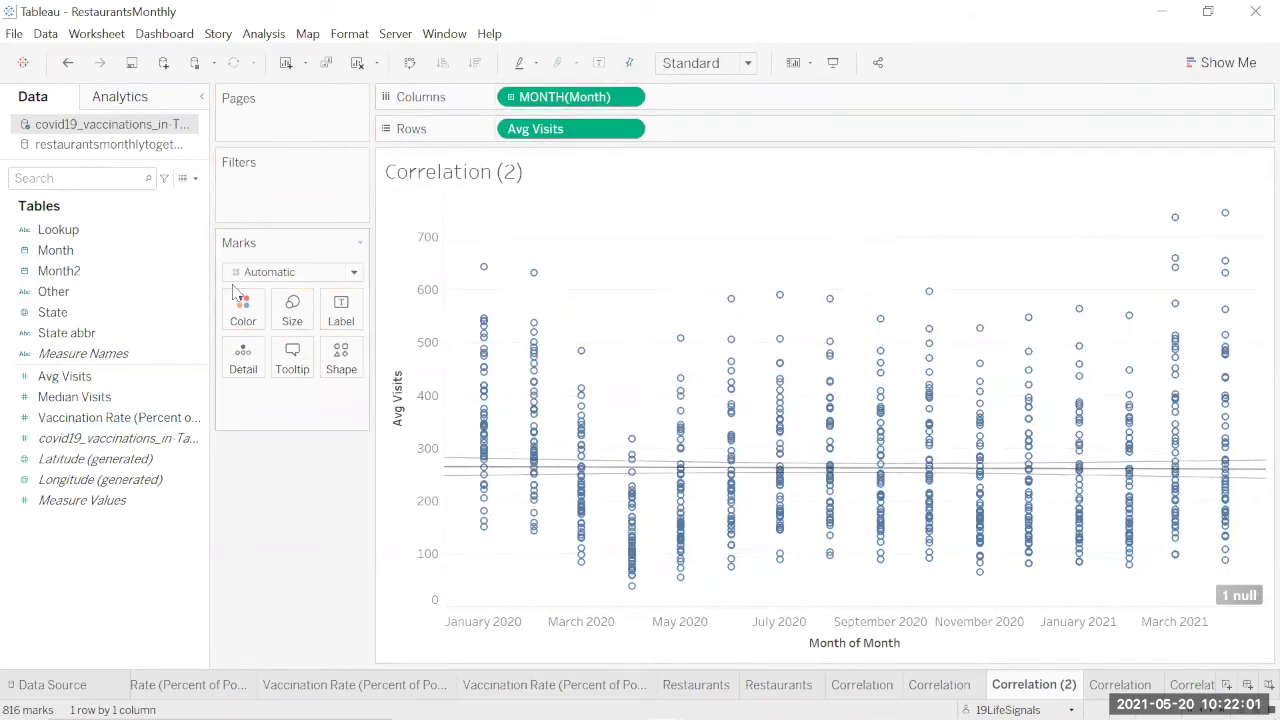
drag(100, 313, 243, 318)
click(676, 366)
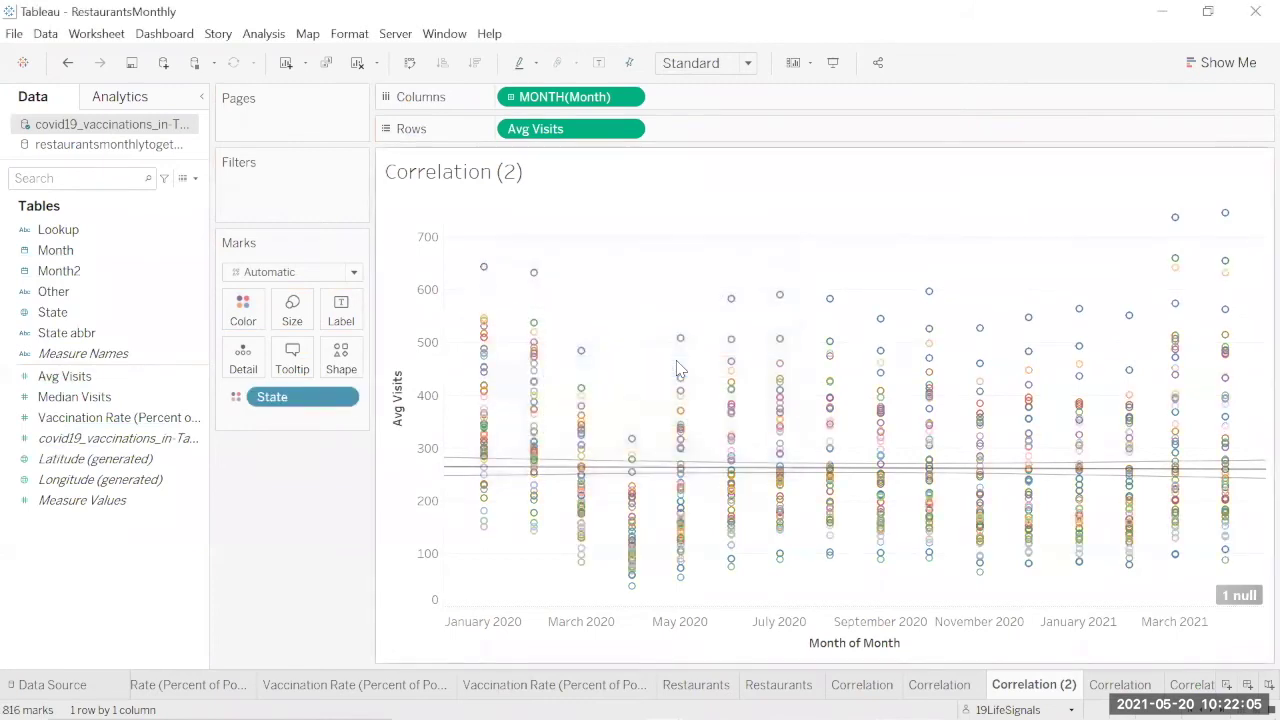
Step: Show a State filter, uncheck (All), and view Alabama alone before removing it
click(347, 397)
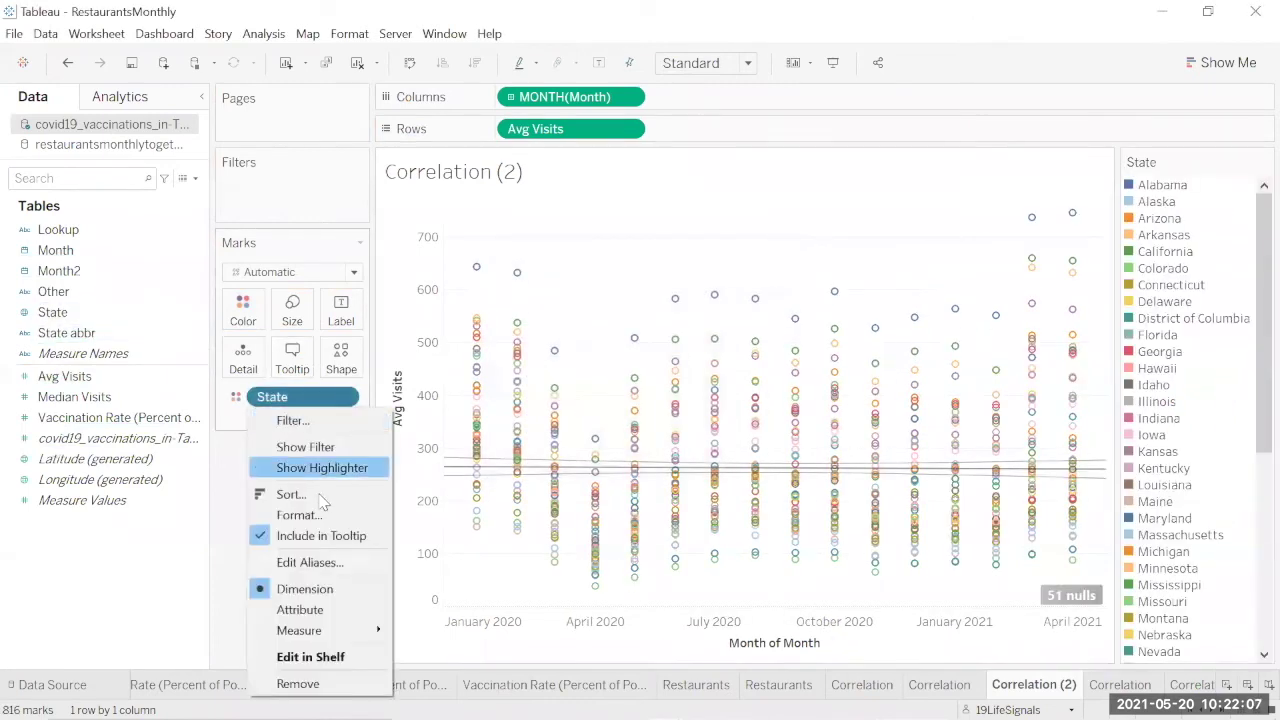
click(318, 447)
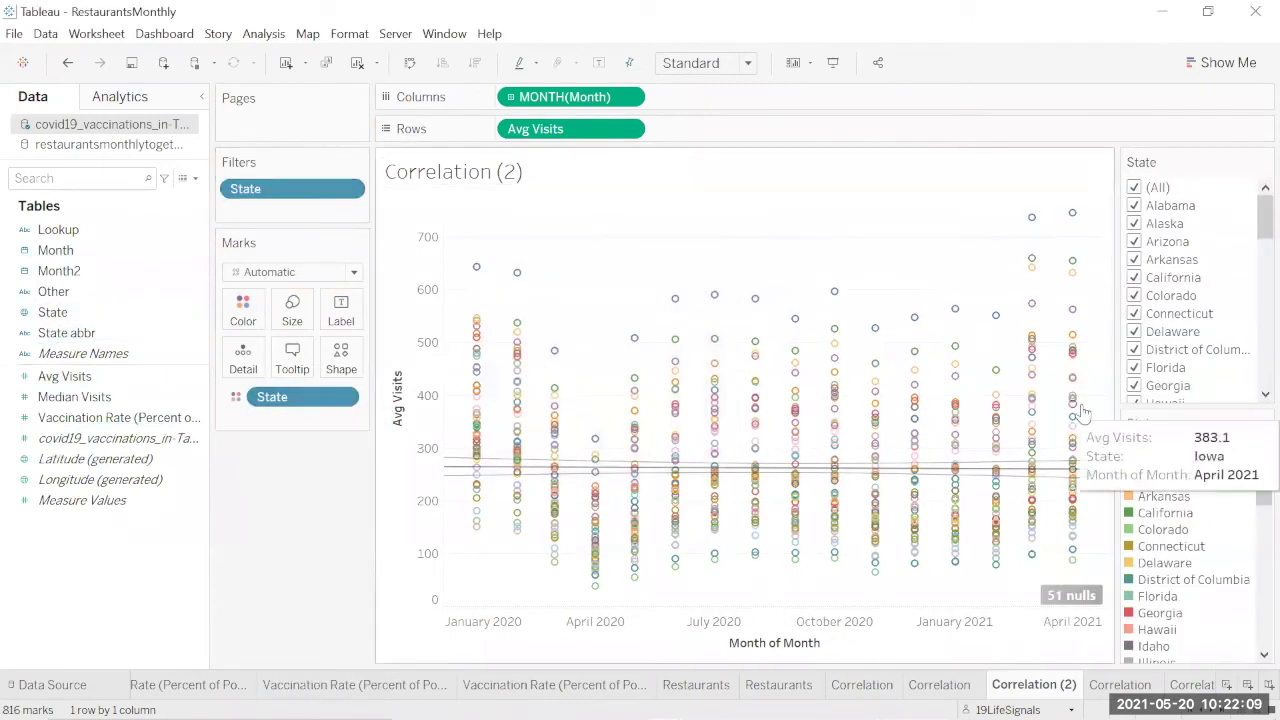
click(1135, 189)
click(1134, 206)
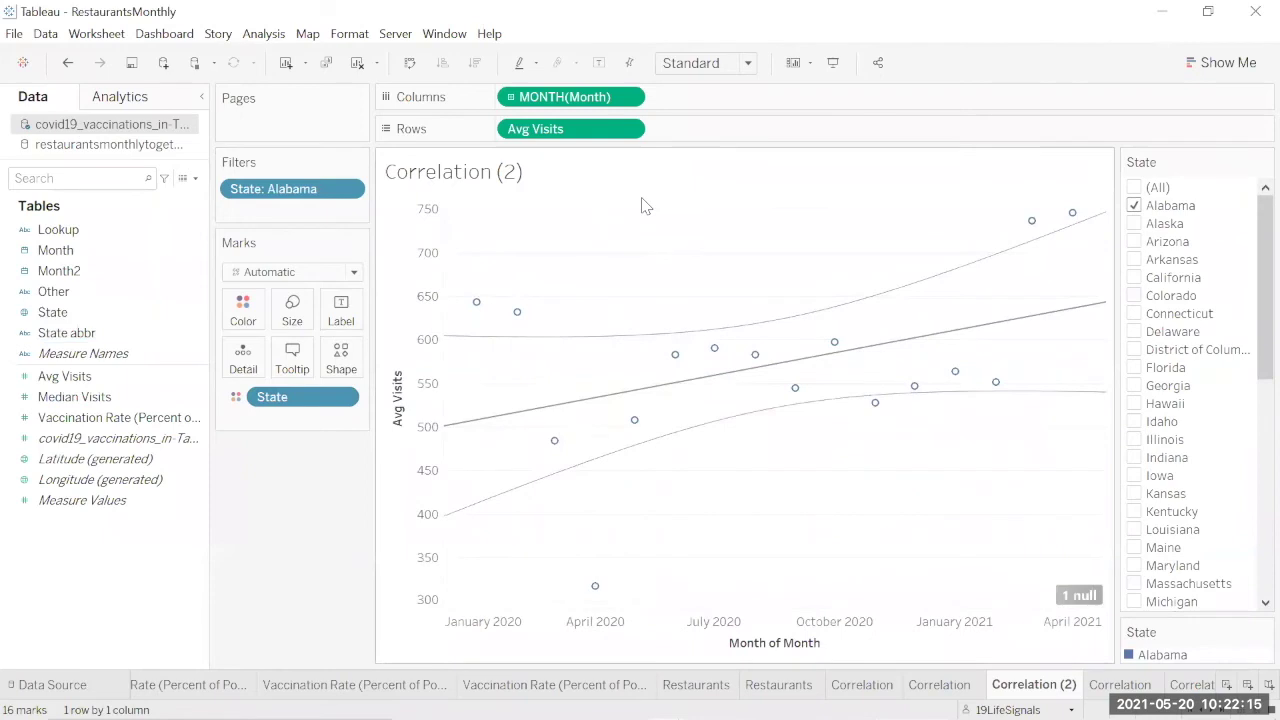
mouse_move(458, 500)
mouse_move(897, 349)
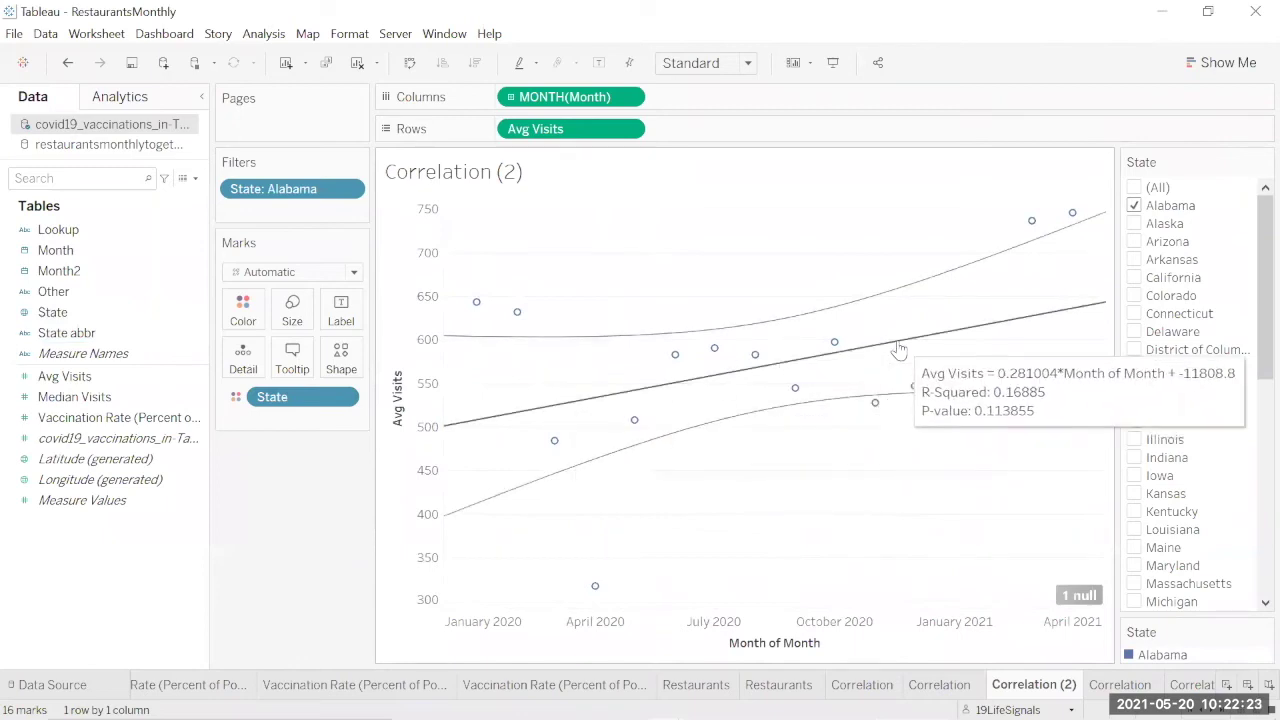
click(1140, 206)
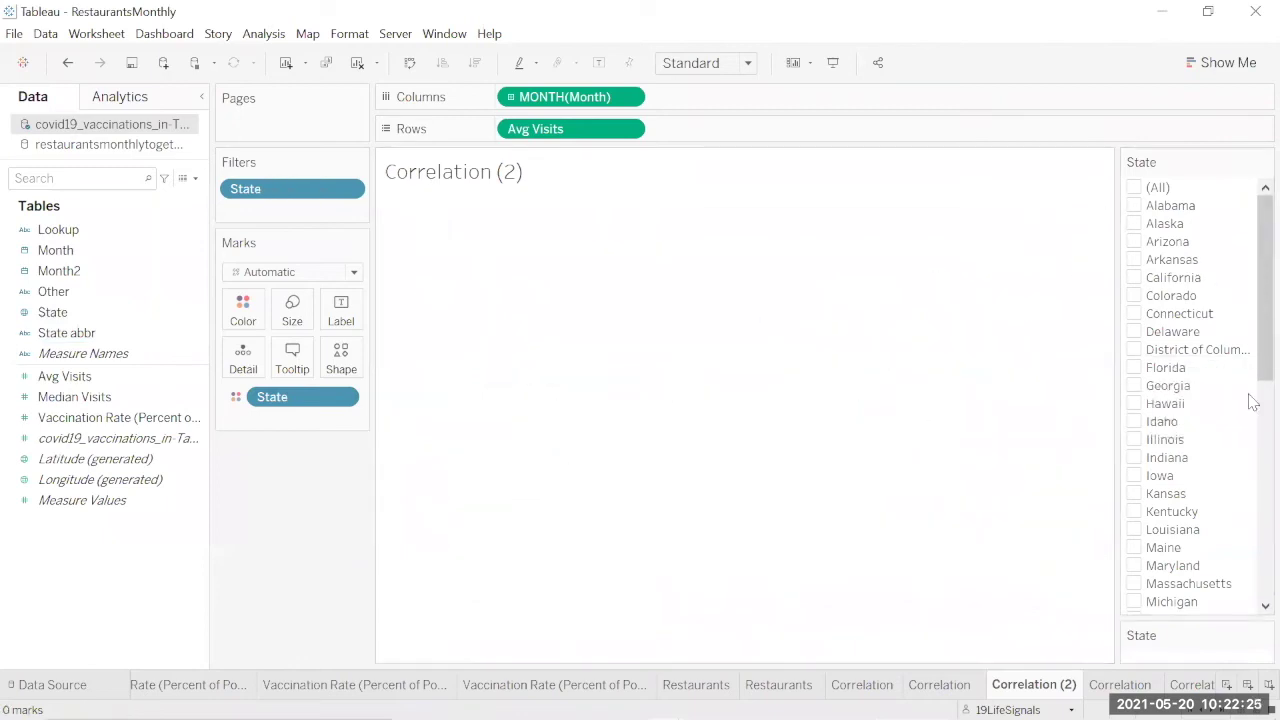
Step: View Vermont, then Utah, alone in the State filter, then show Alabama again
scroll(1250, 500, down, 10)
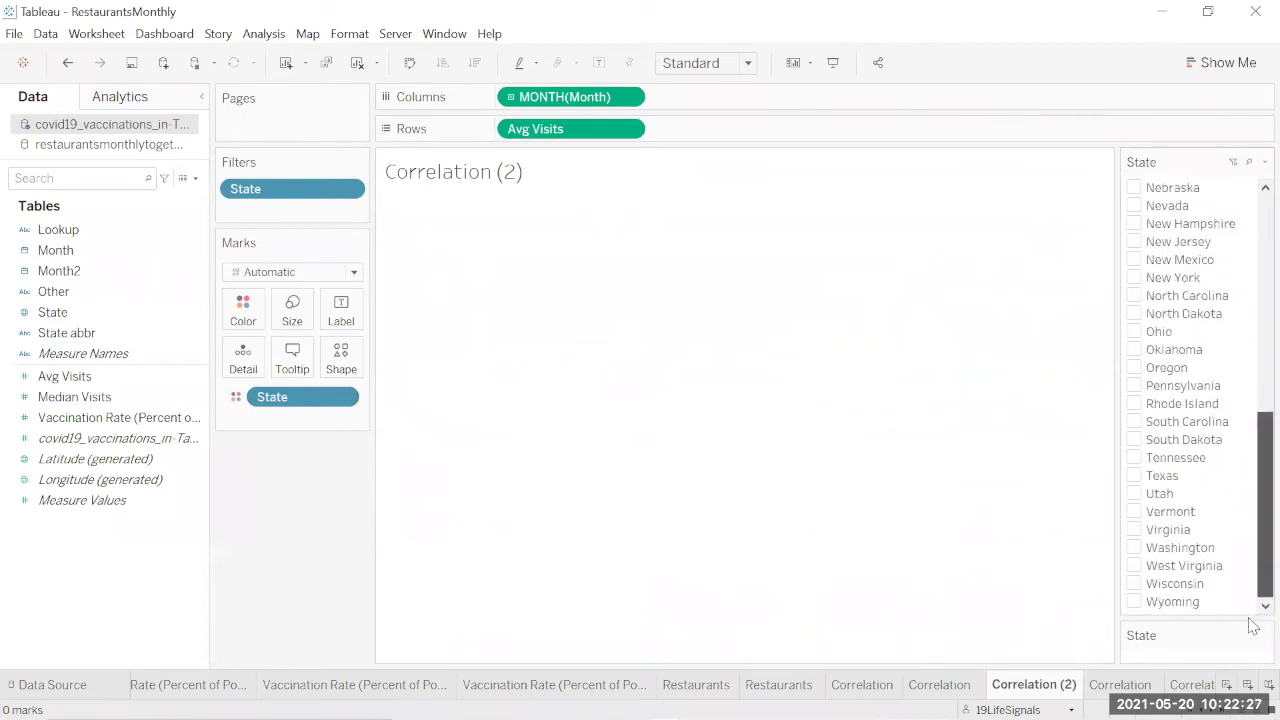
click(1135, 512)
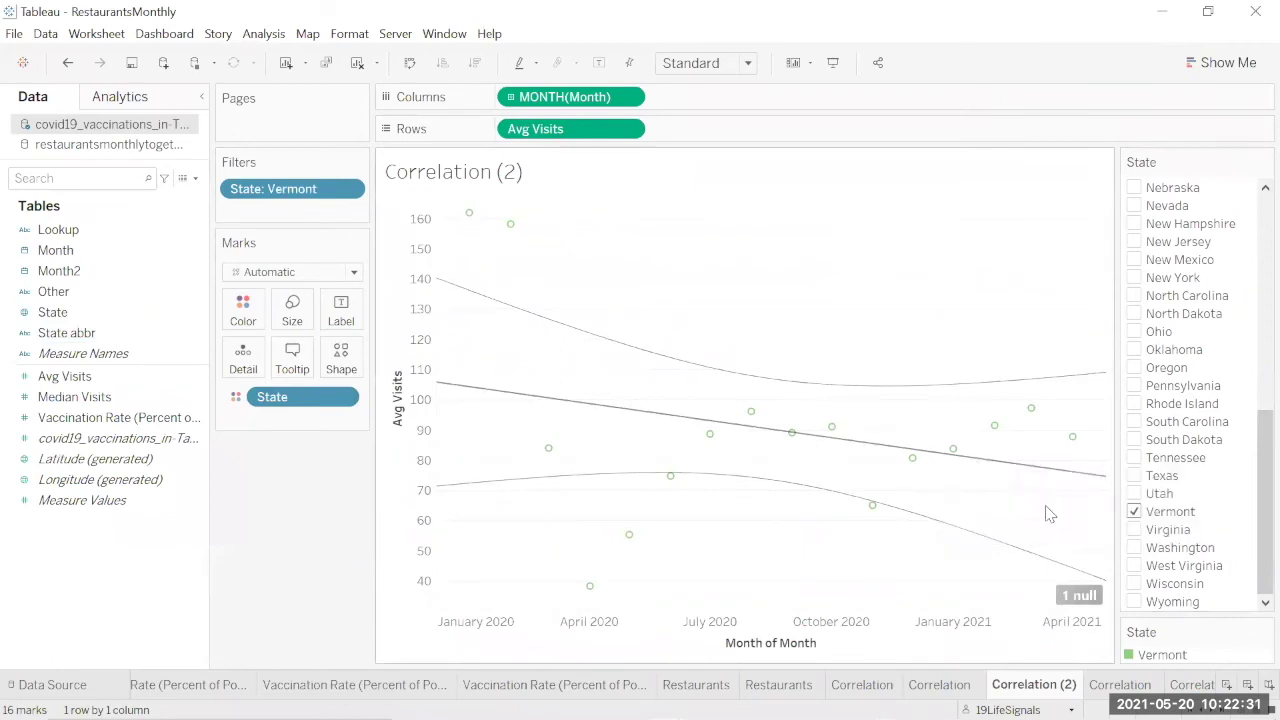
click(1135, 512)
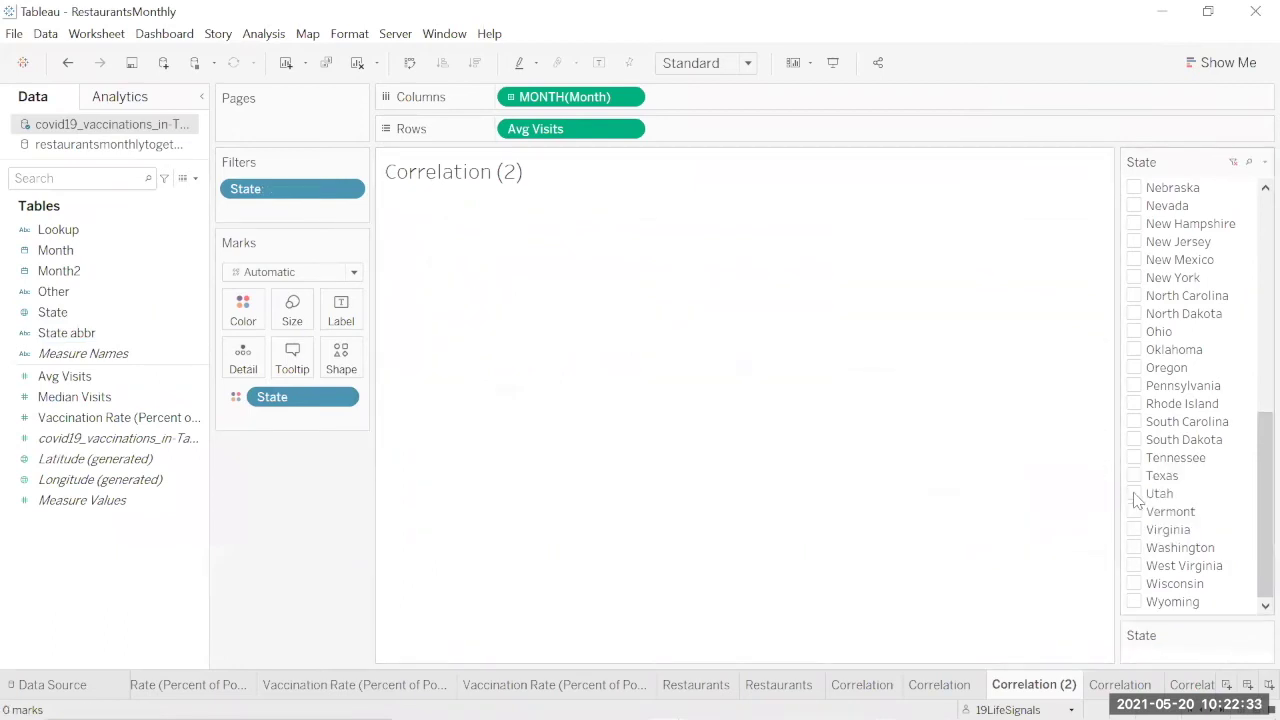
click(1135, 494)
click(1135, 494)
scroll(1250, 480, up, 3)
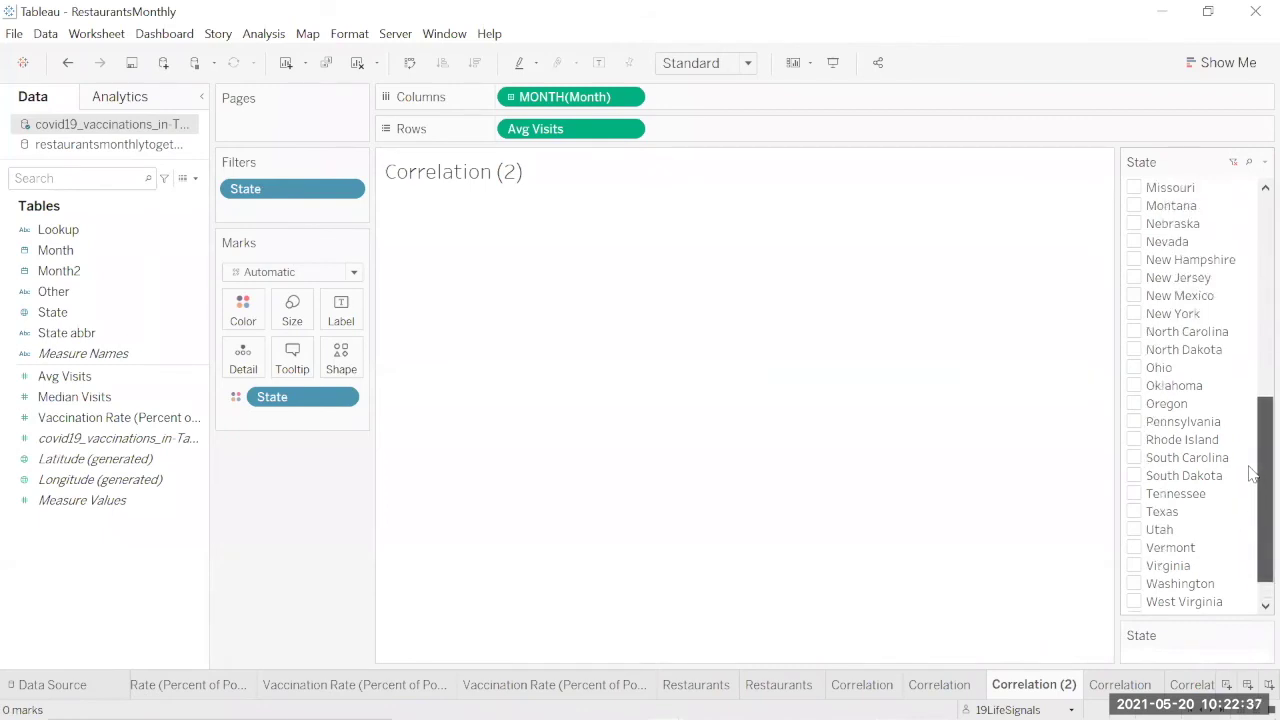
scroll(1250, 452, up, 10)
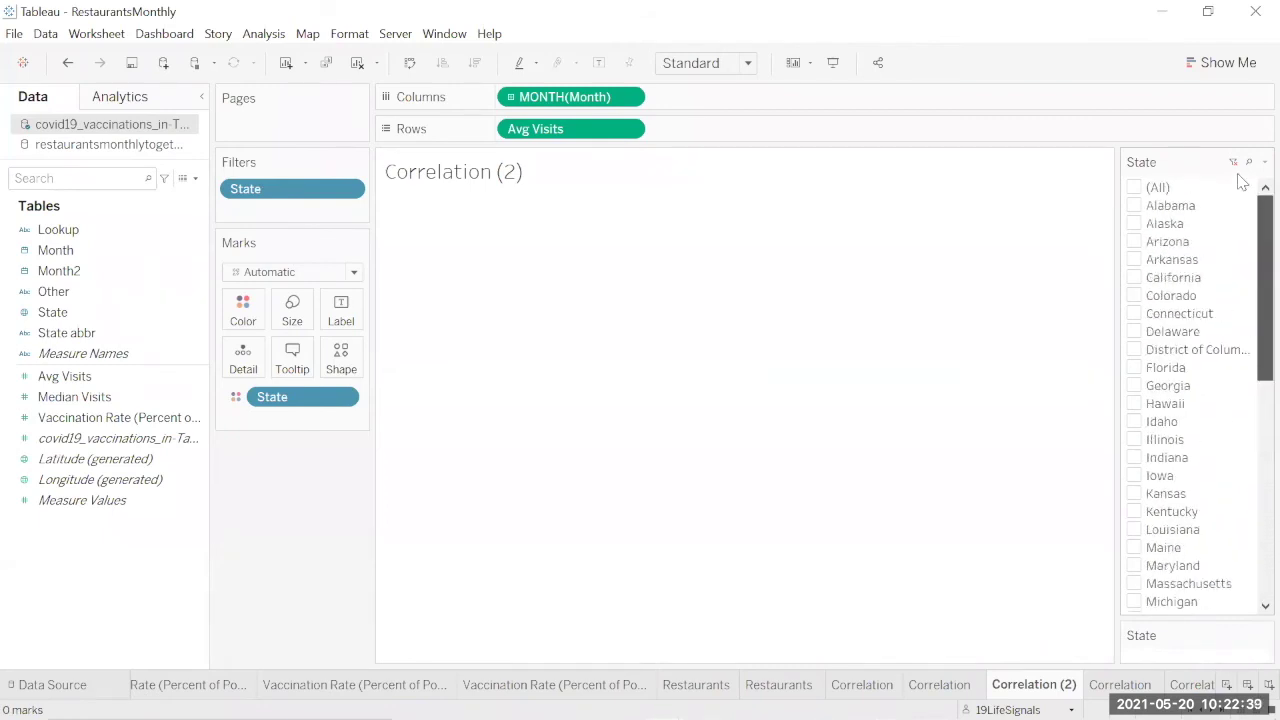
click(1135, 206)
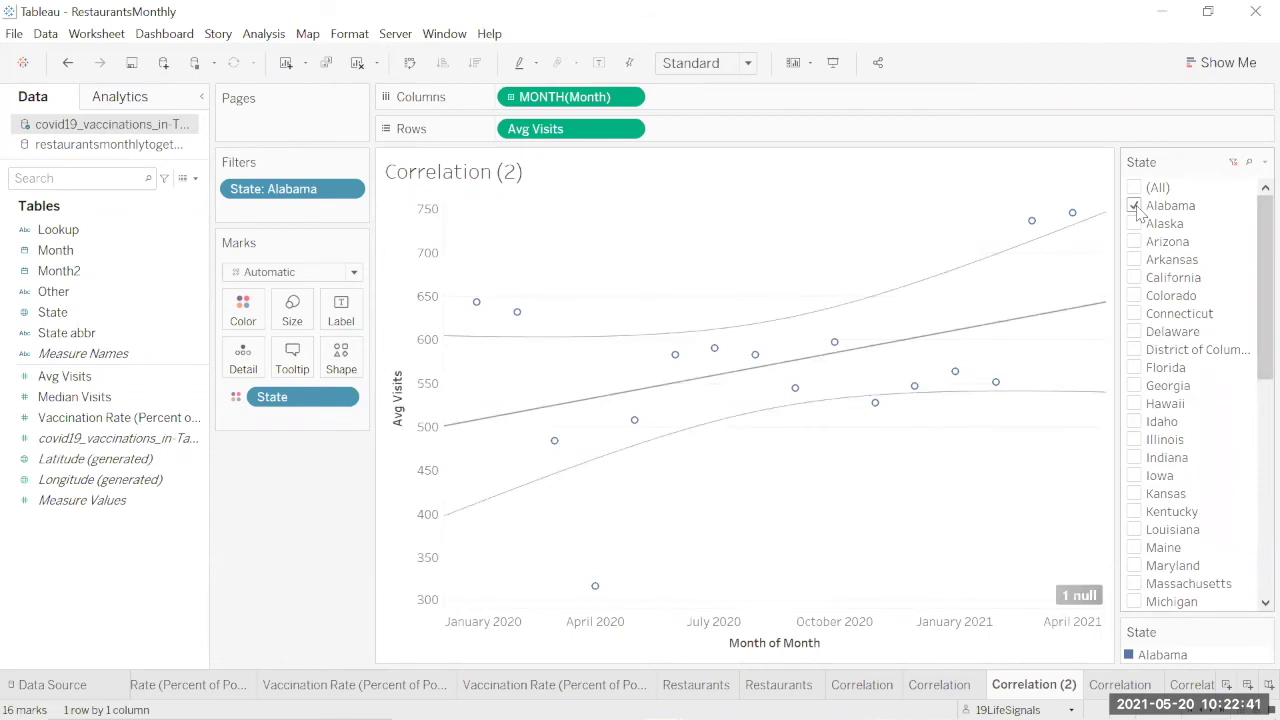
Step: Cycle the filter through Alaska, Arizona and California, finishing on Hawaii only
click(1135, 224)
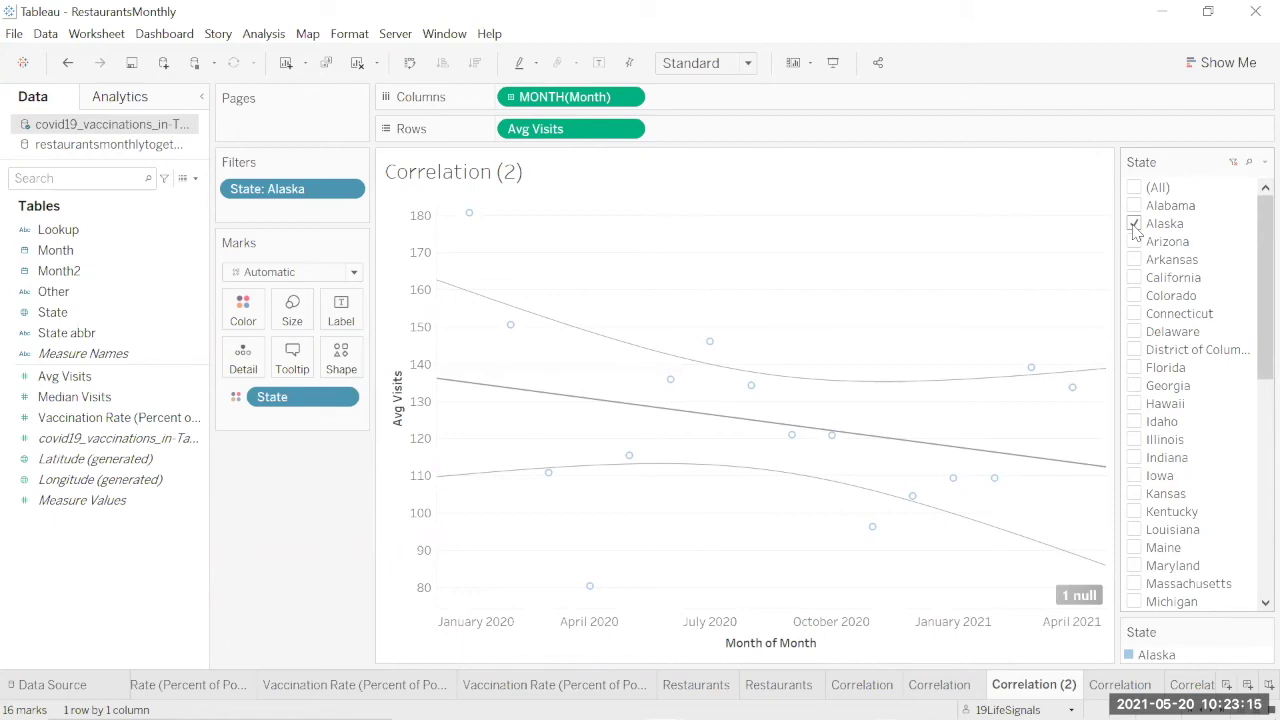
click(1134, 224)
click(1134, 242)
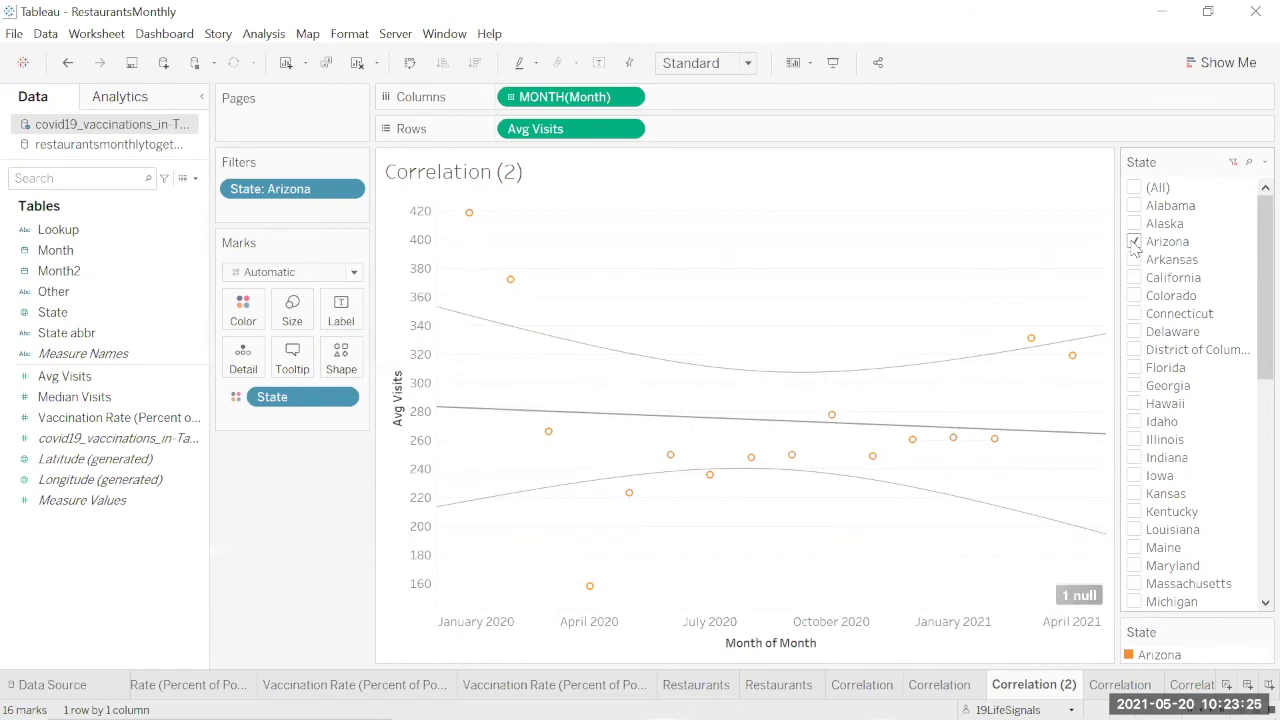
click(1134, 242)
click(1134, 277)
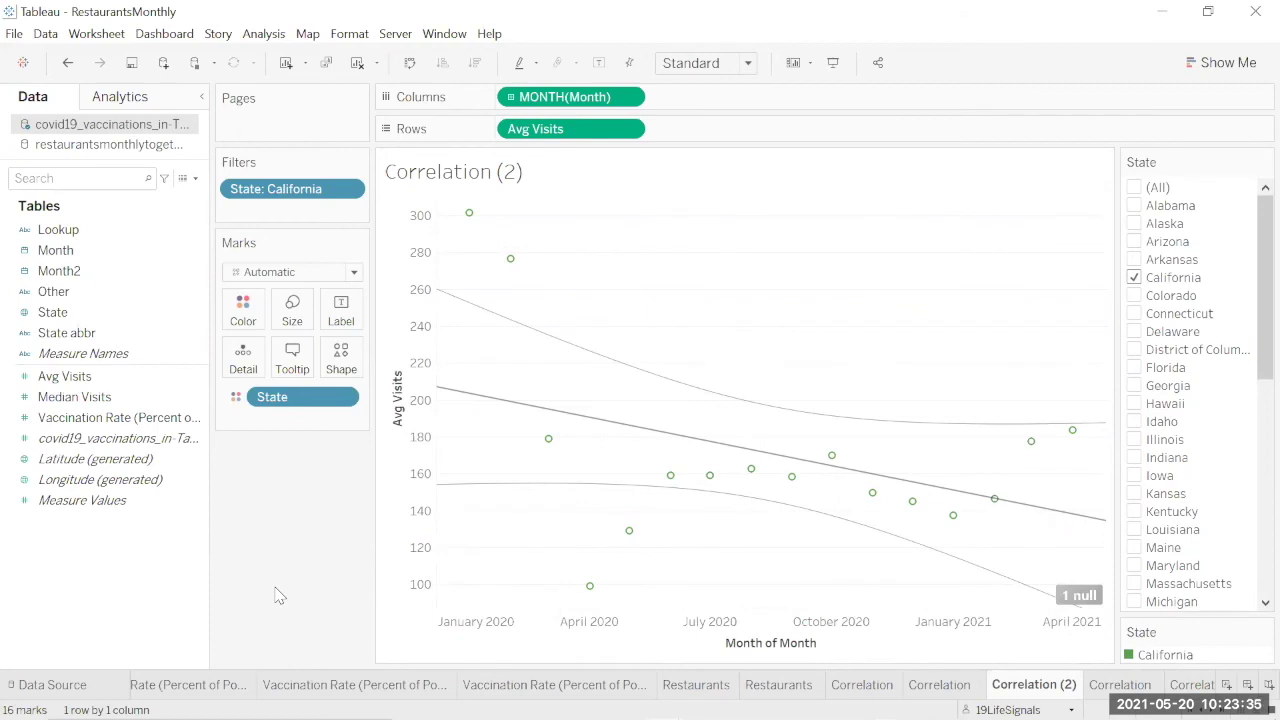
click(1135, 278)
click(1134, 404)
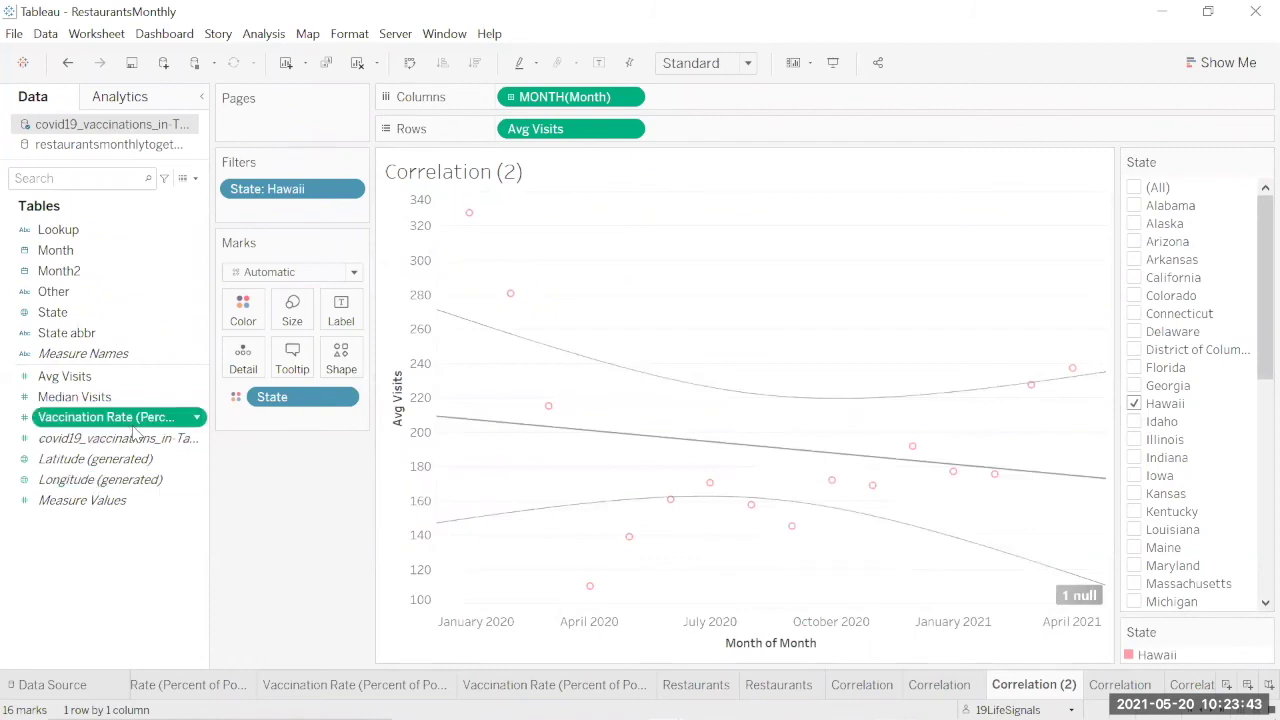
Step: Add Vaccination Rate to Rows beside Avg Visits, giving a Hawaii vaccination panel below
drag(110, 417, 793, 146)
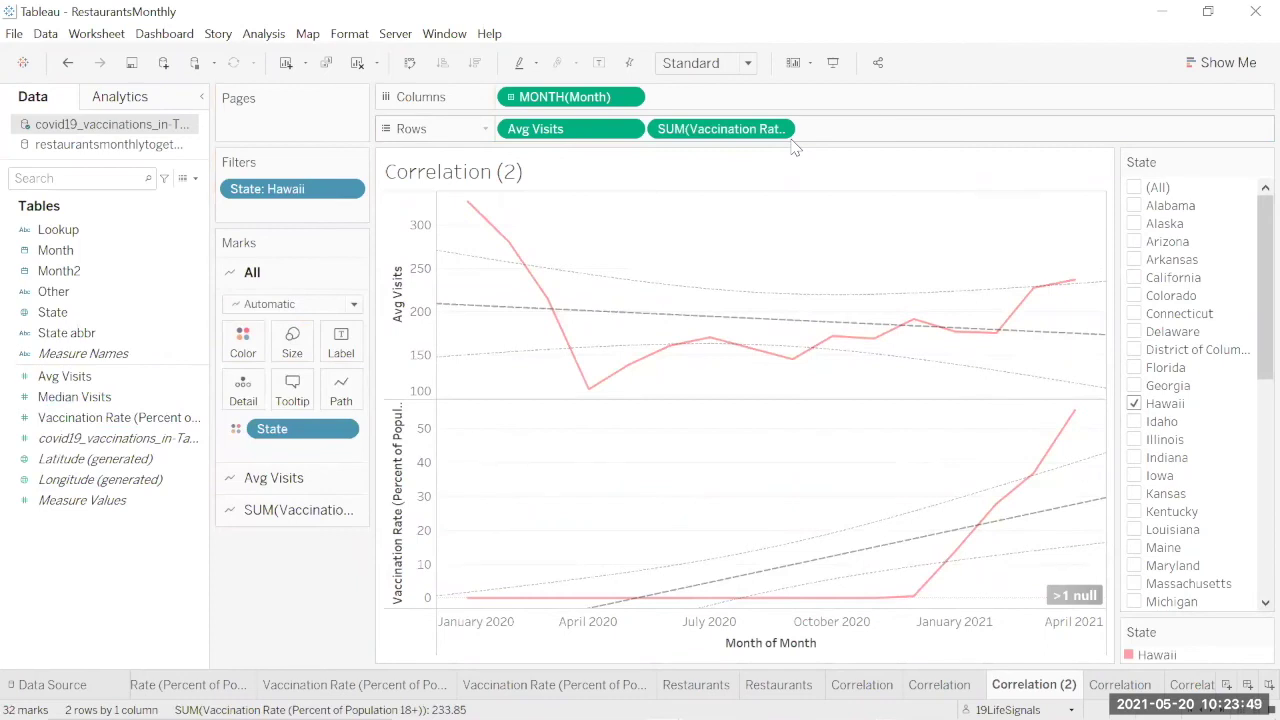
mouse_move(1077, 415)
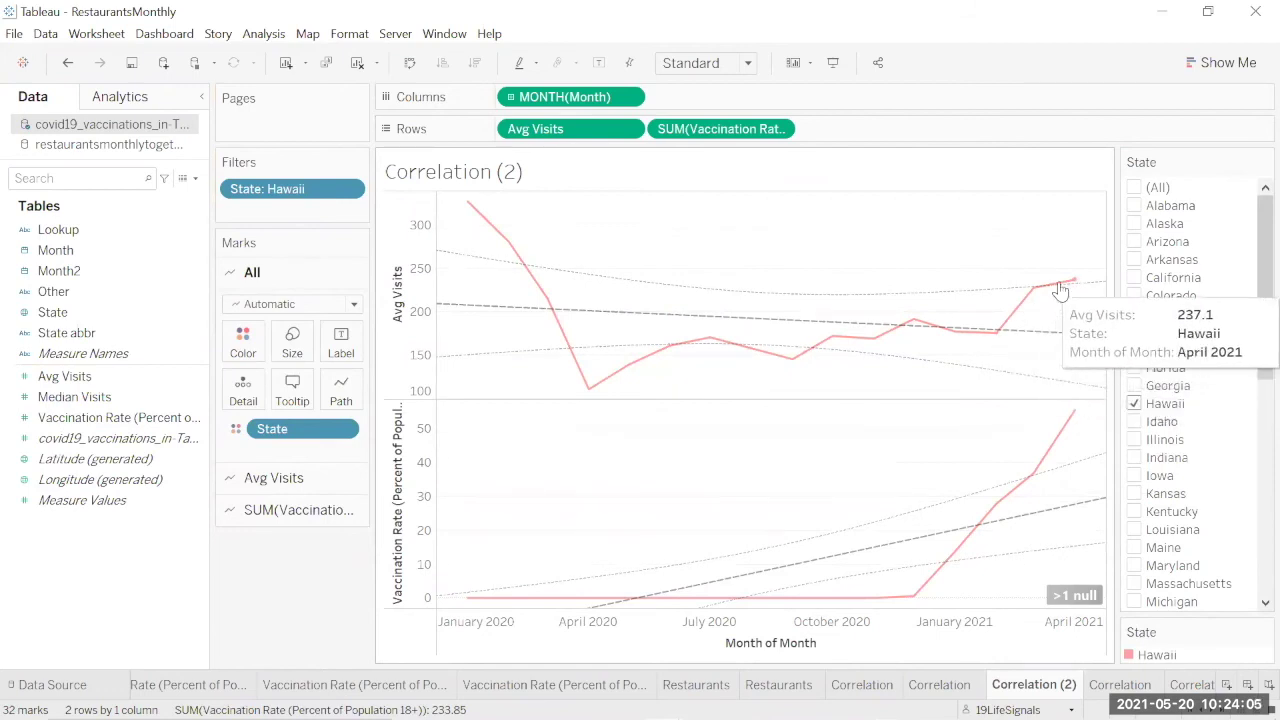
Step: Change the Avg Visits field to an Average measure
click(628, 130)
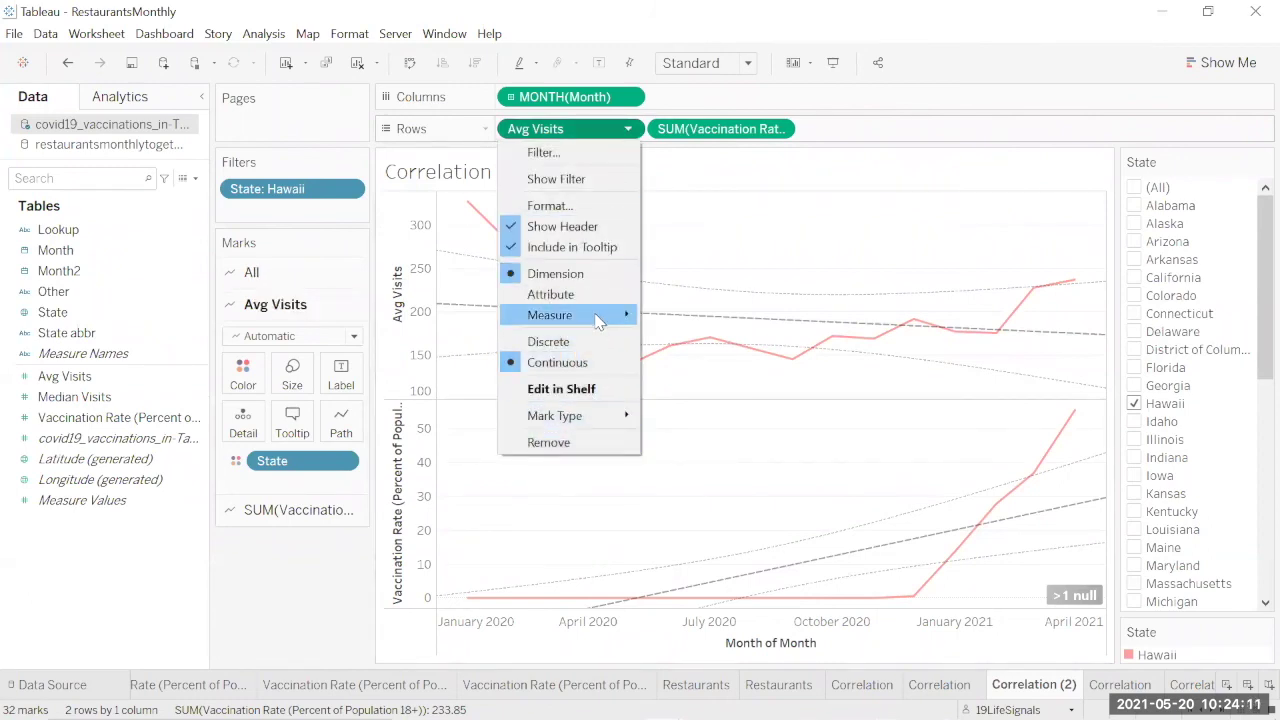
mouse_move(598, 320)
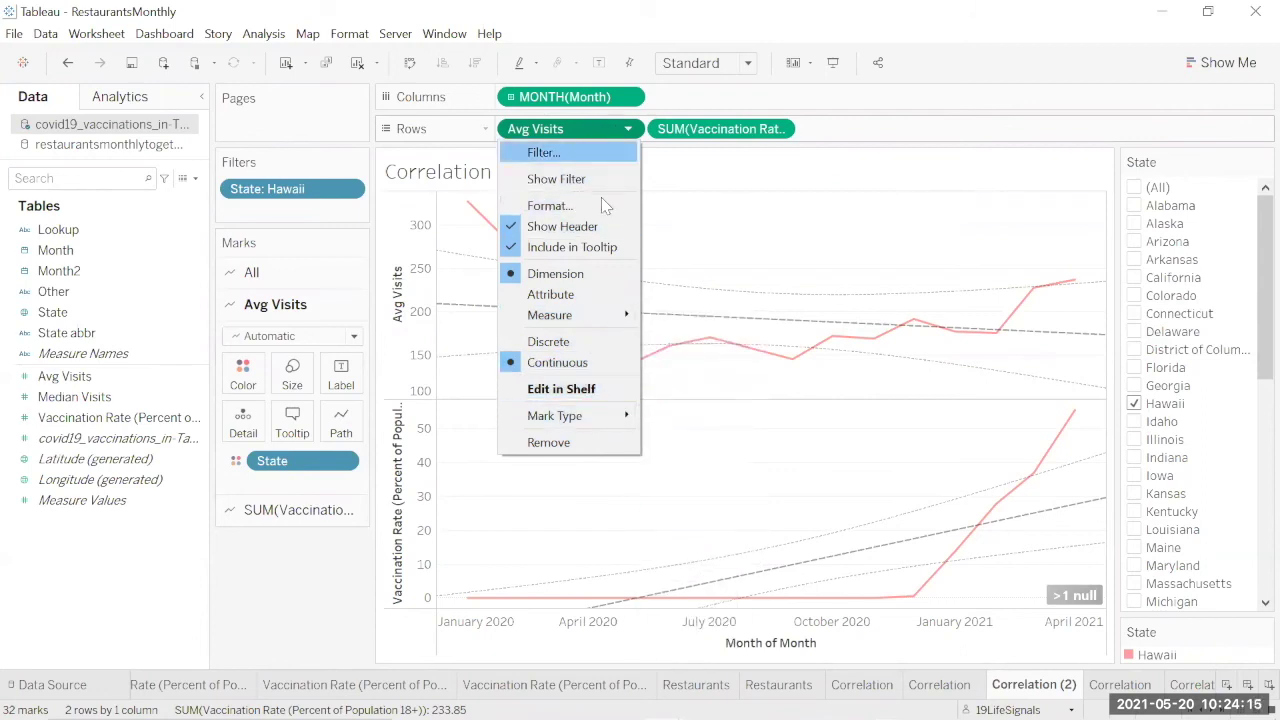
click(688, 338)
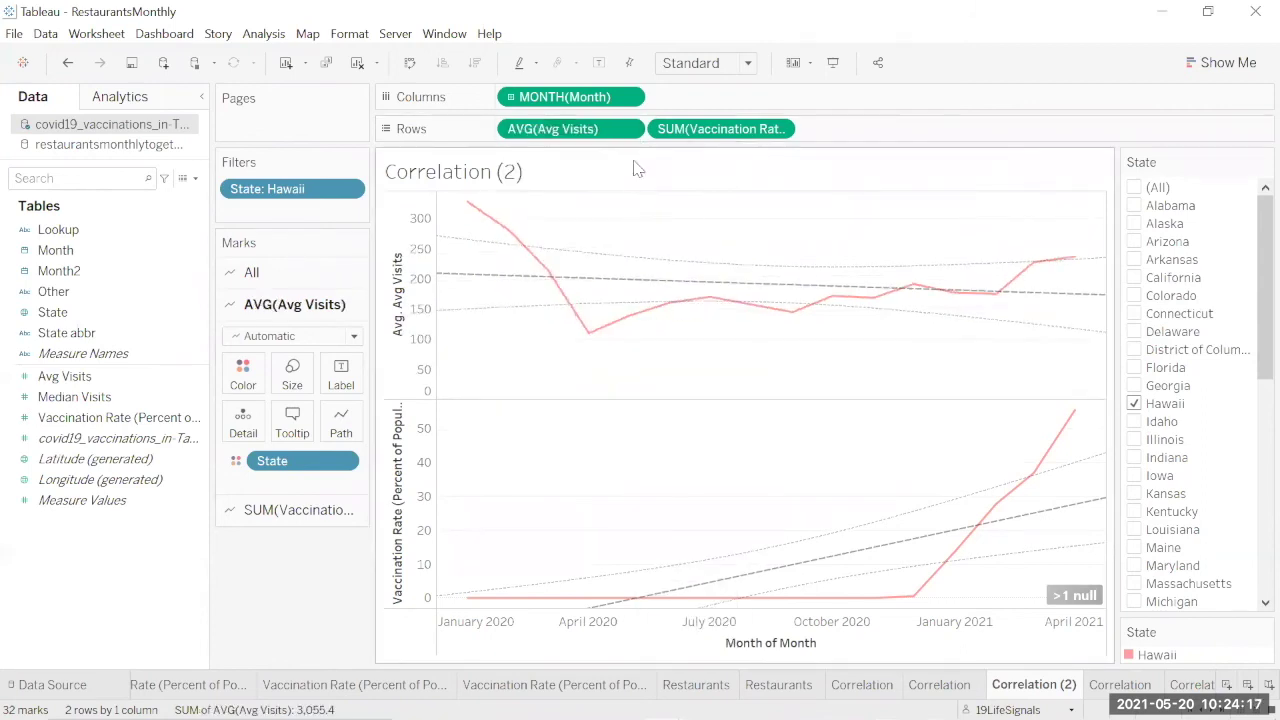
Step: Apply a Percent Difference quick table calculation to Hawaii's average visits
click(628, 131)
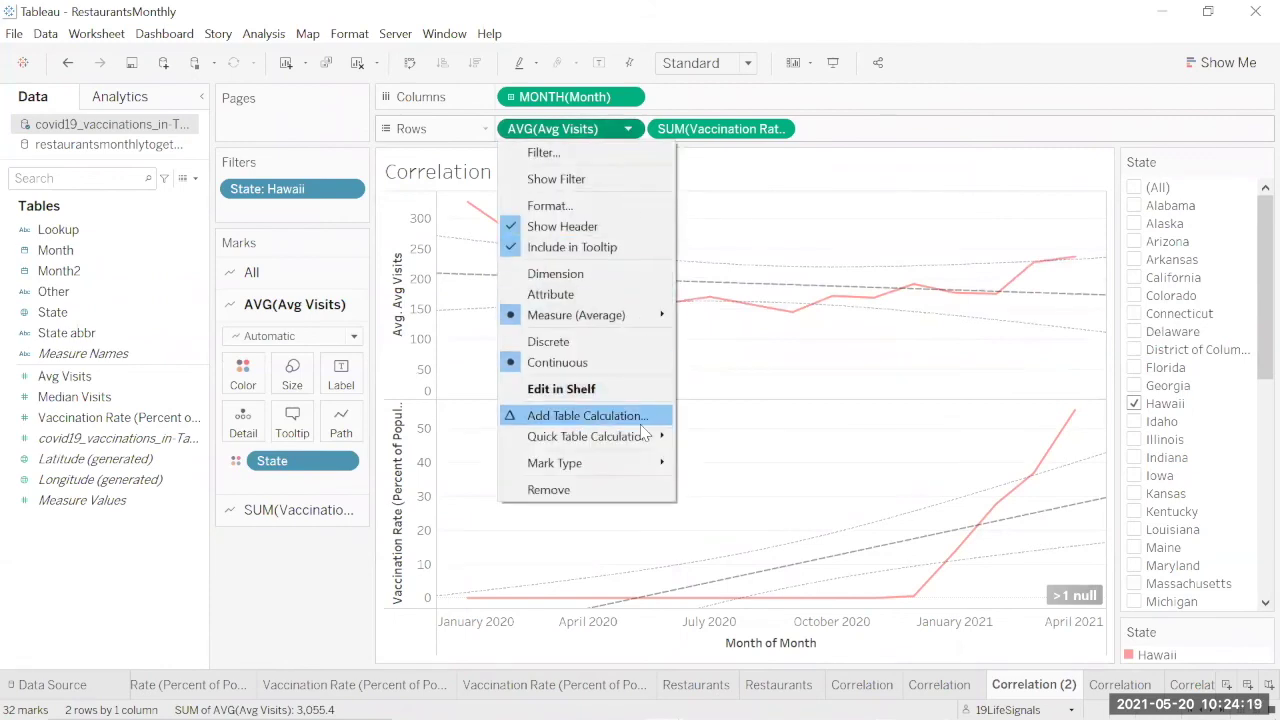
mouse_move(680, 445)
click(746, 481)
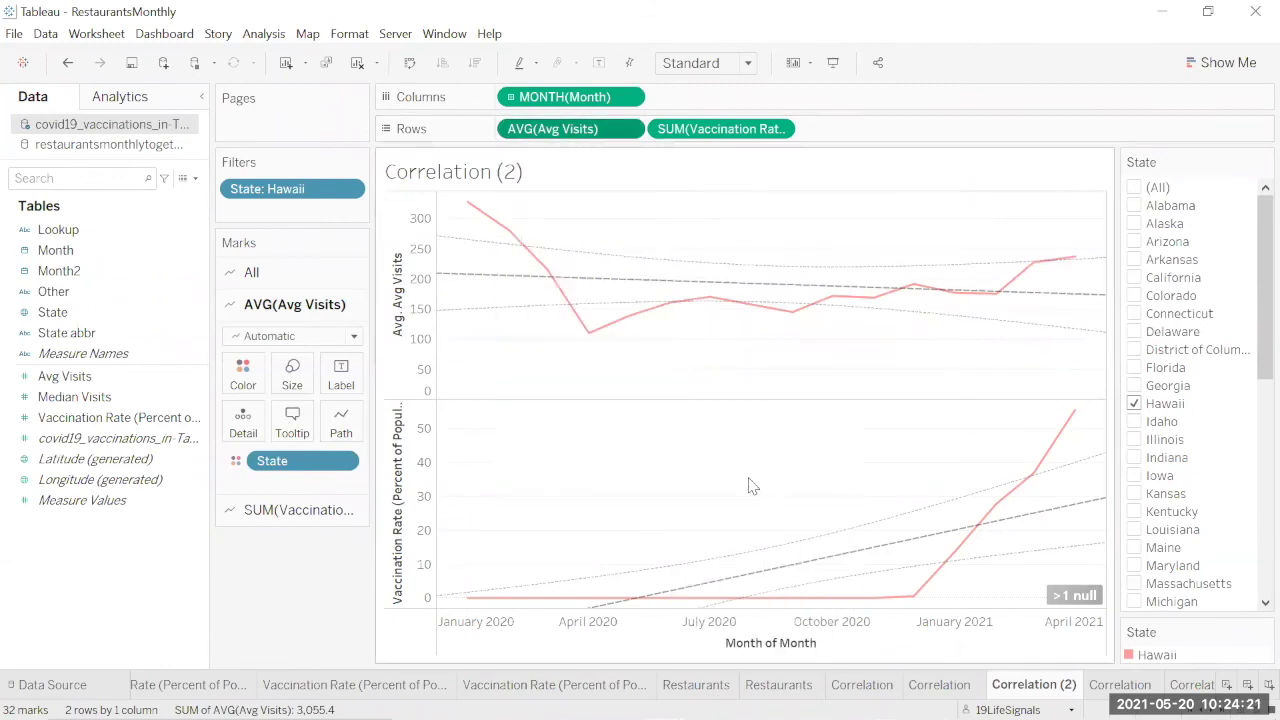
click(628, 130)
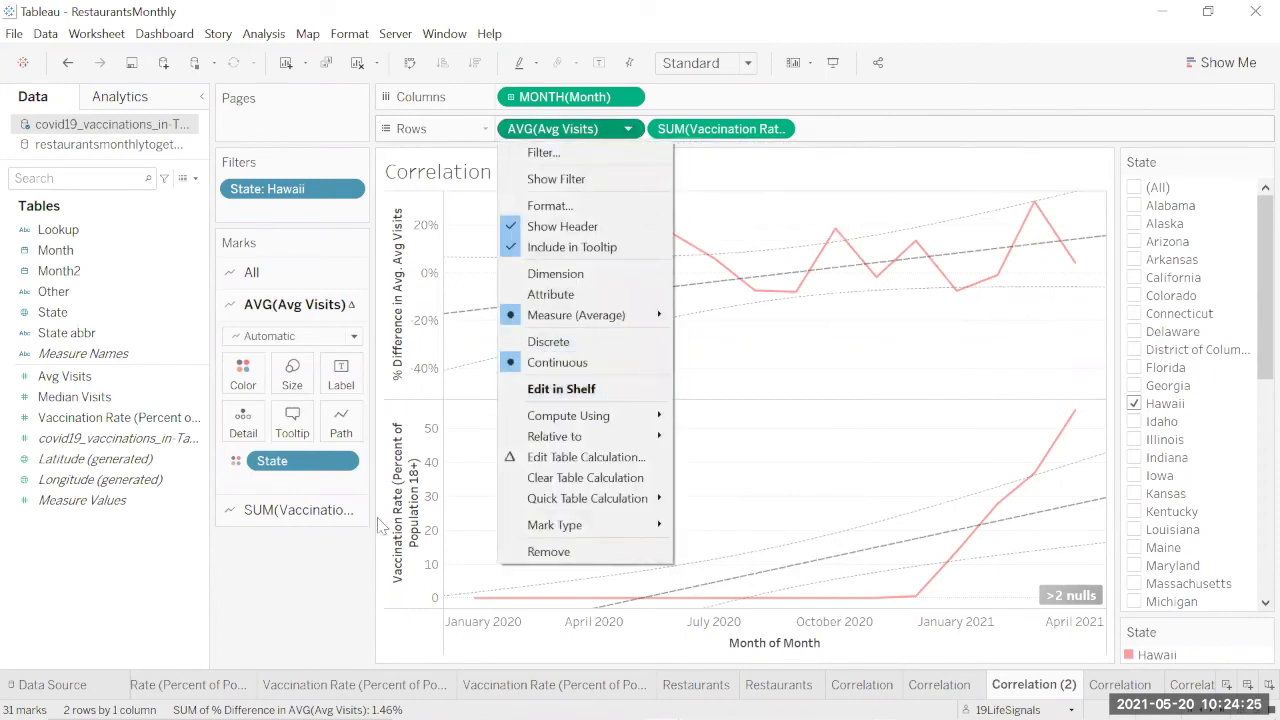
click(341, 560)
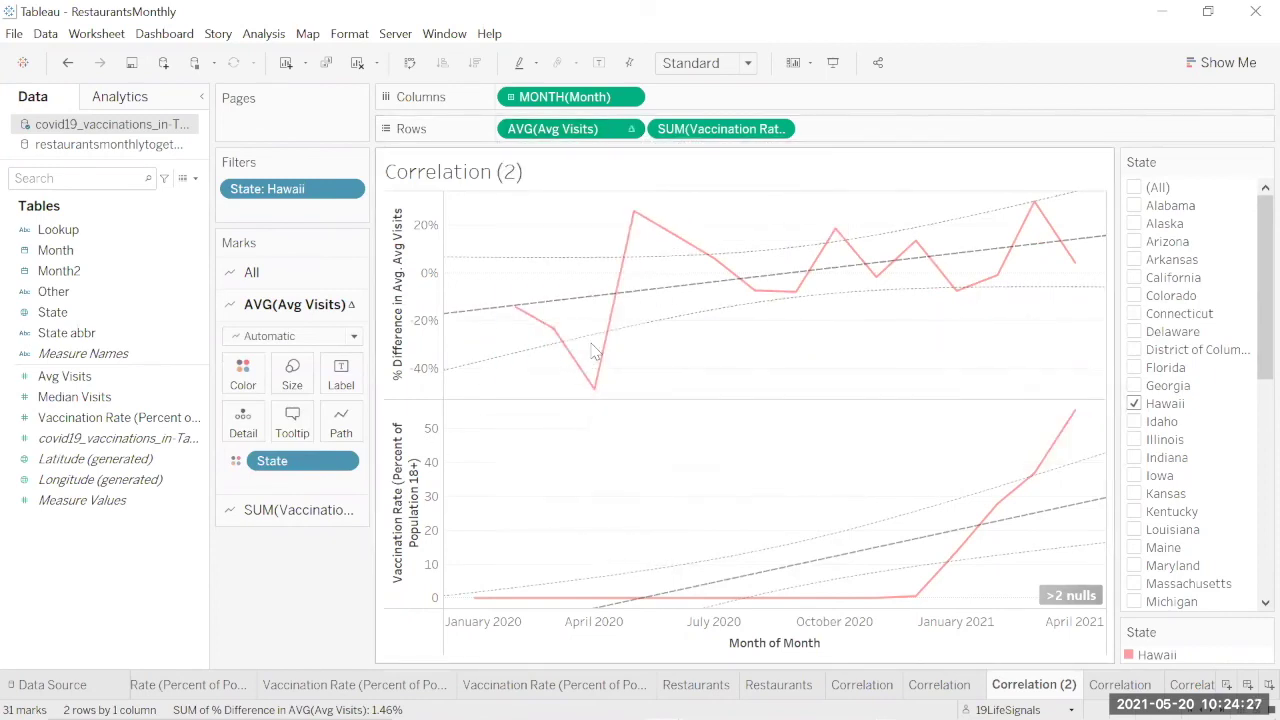
mouse_move(592, 401)
mouse_move(770, 272)
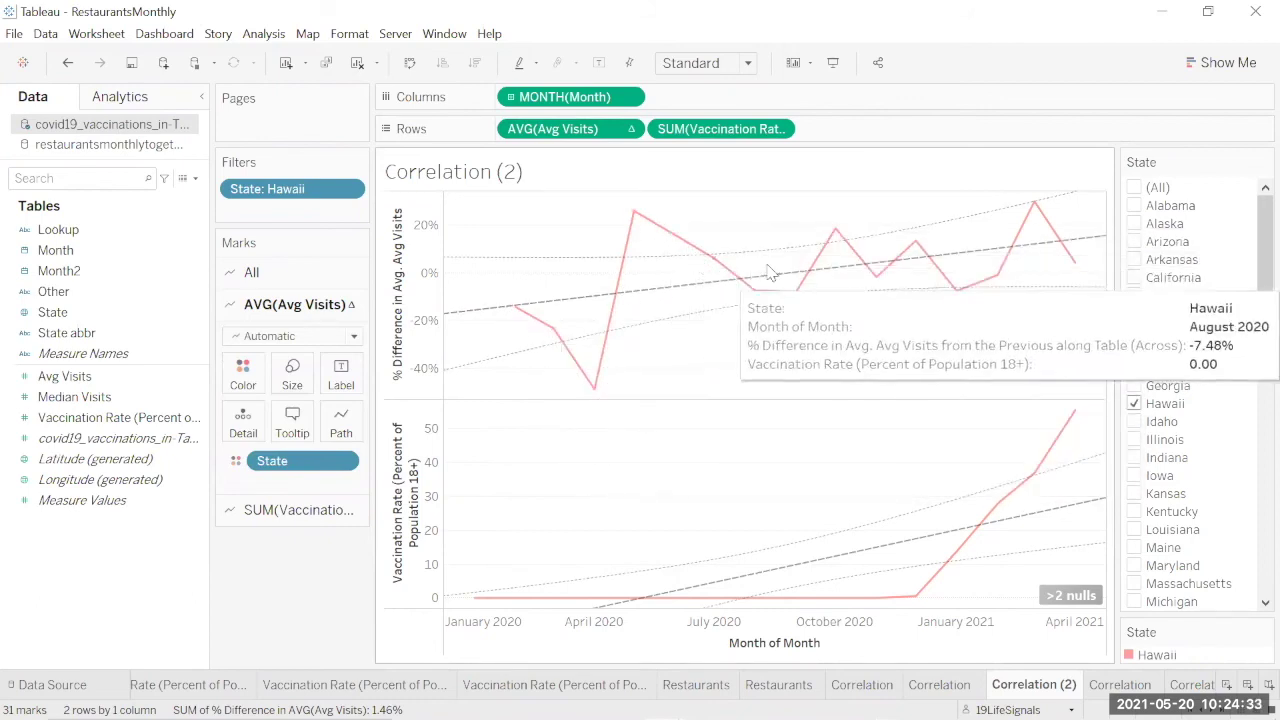
mouse_move(1068, 254)
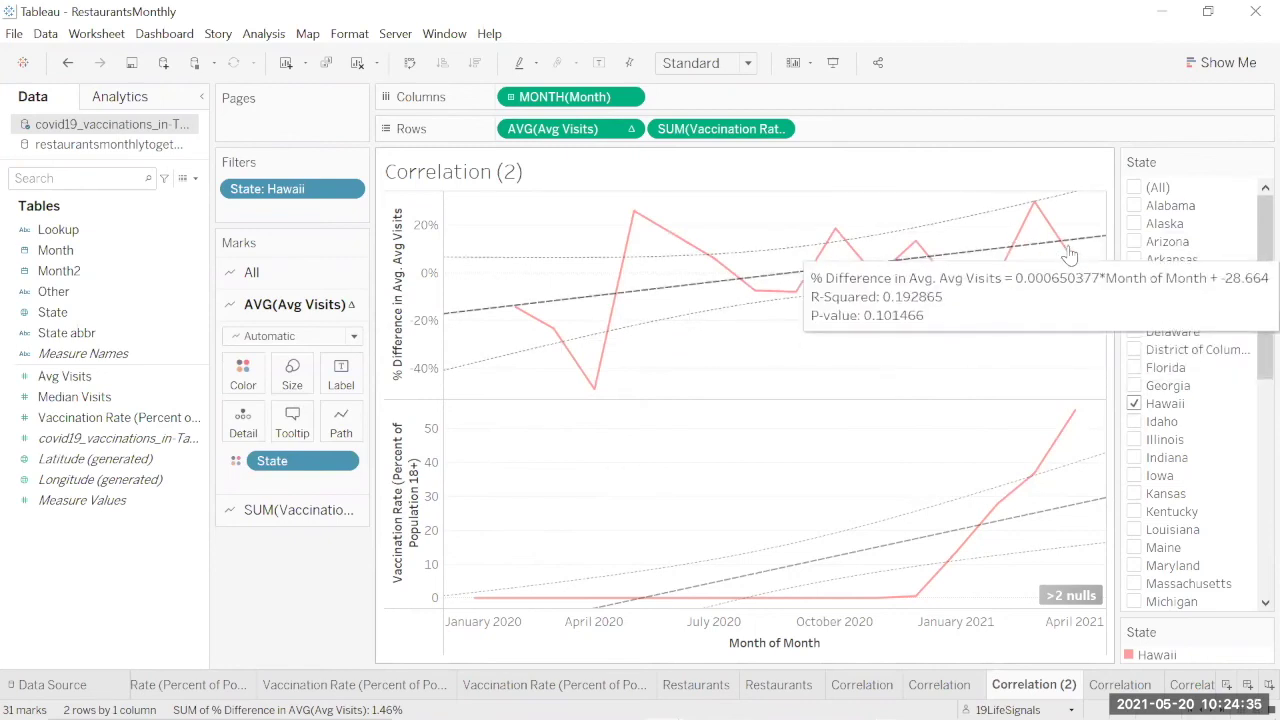
click(629, 130)
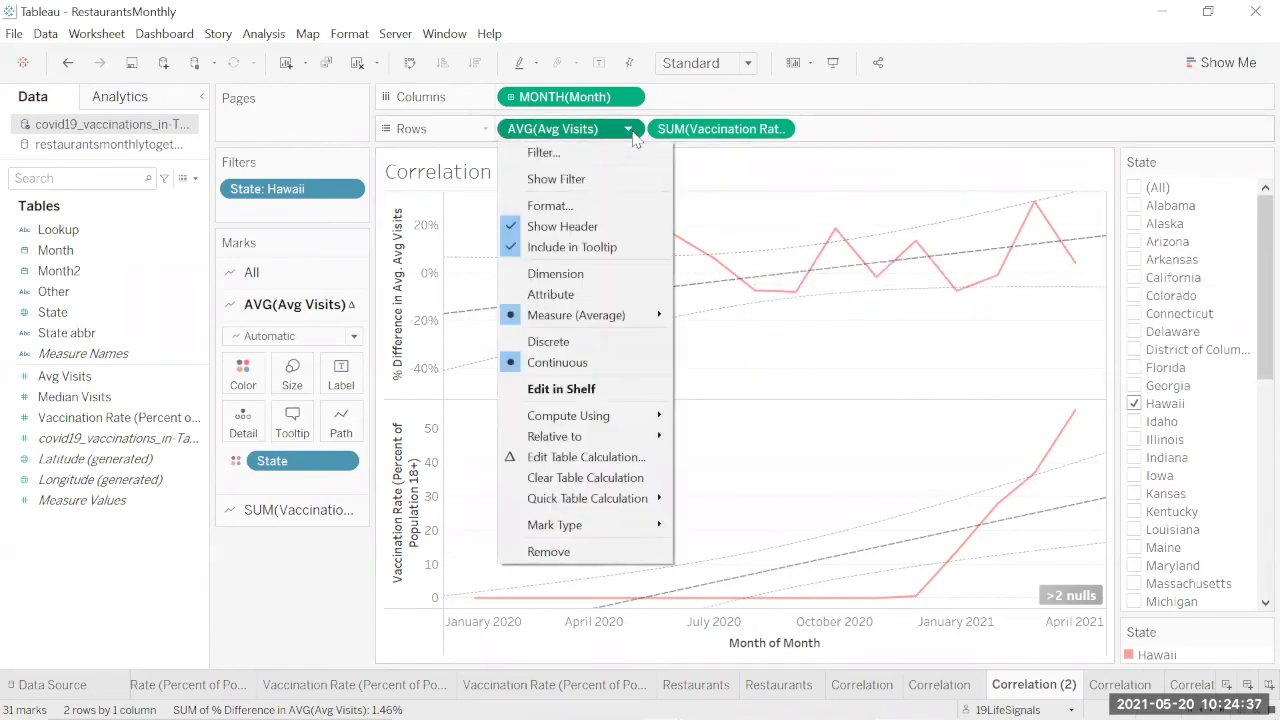
mouse_move(626, 440)
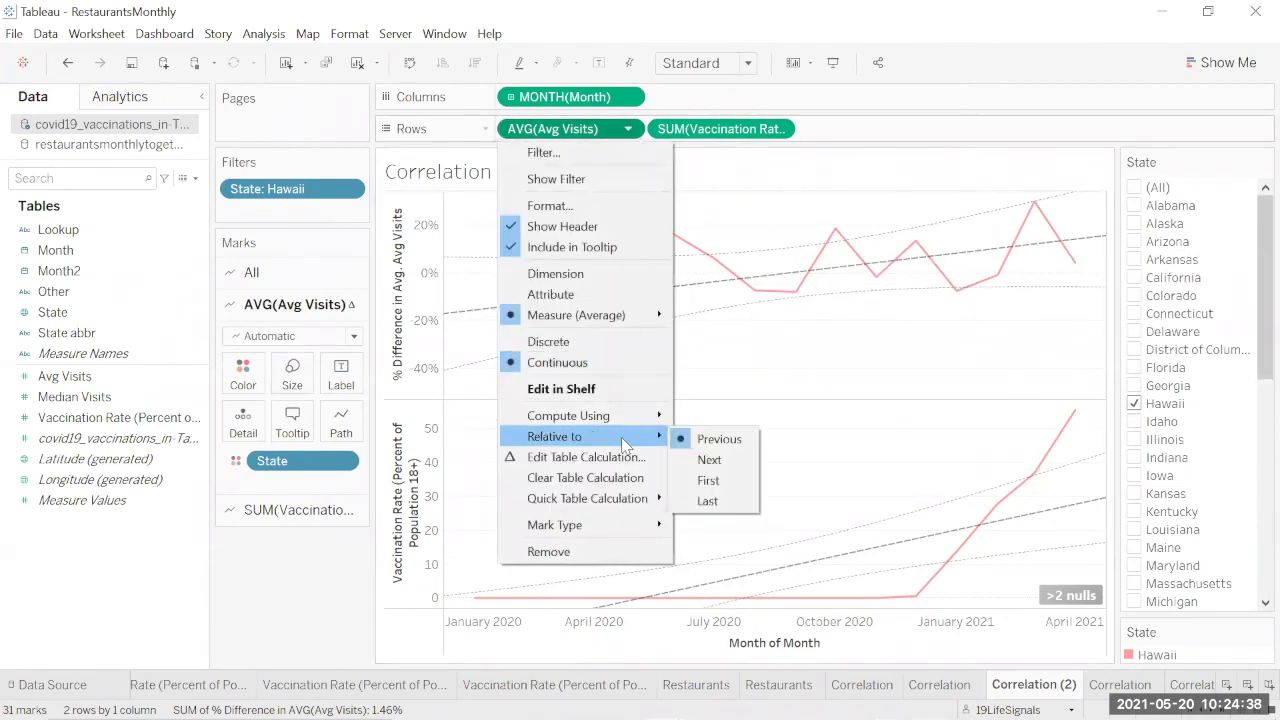
click(709, 460)
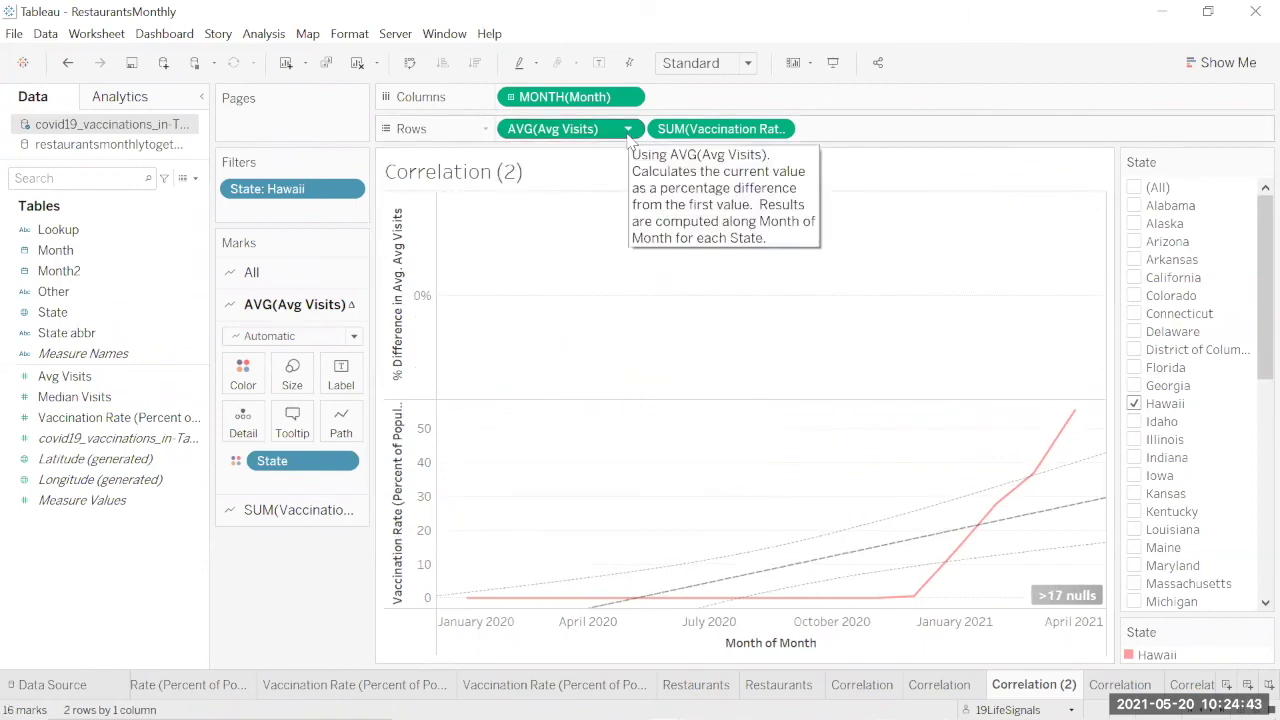
click(628, 130)
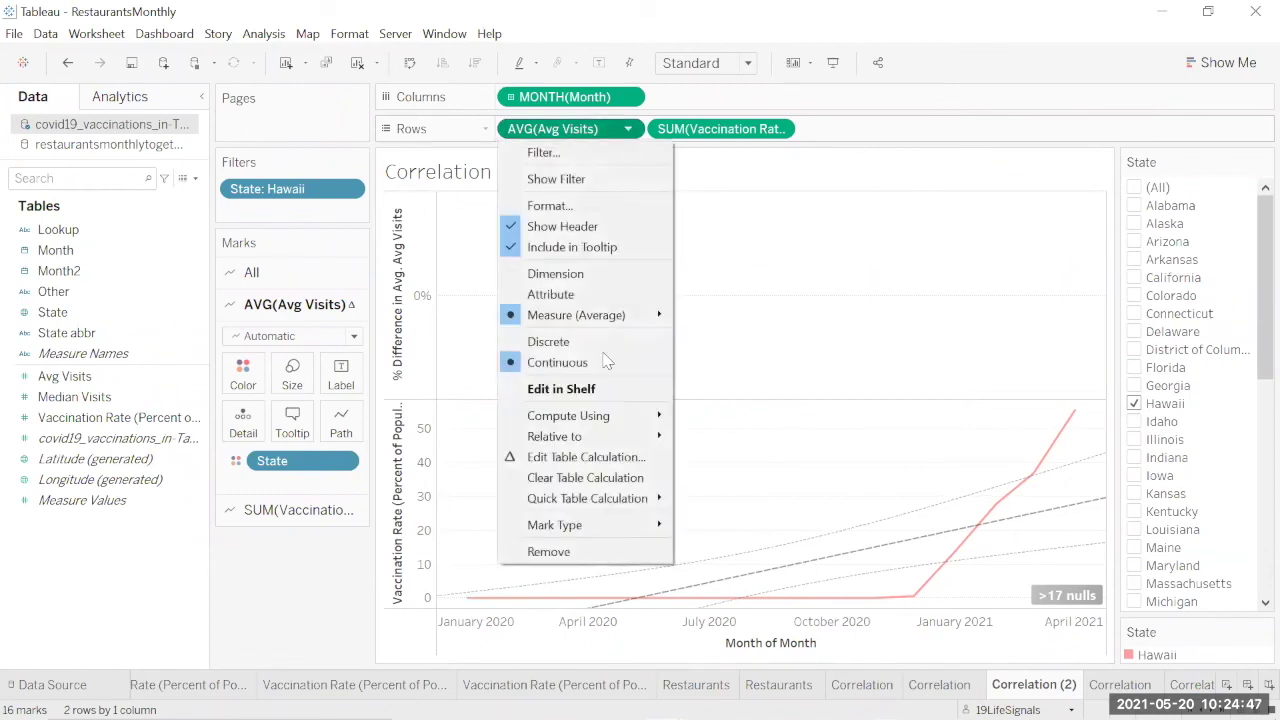
mouse_move(610, 443)
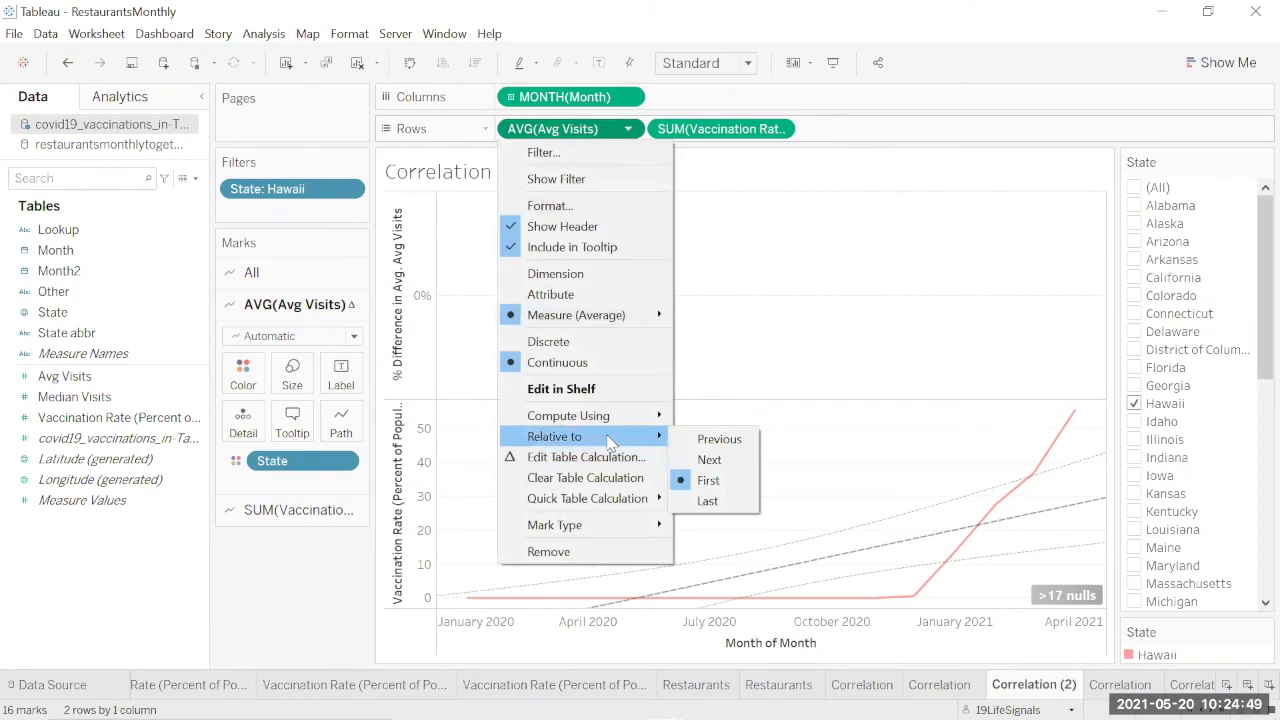
click(728, 440)
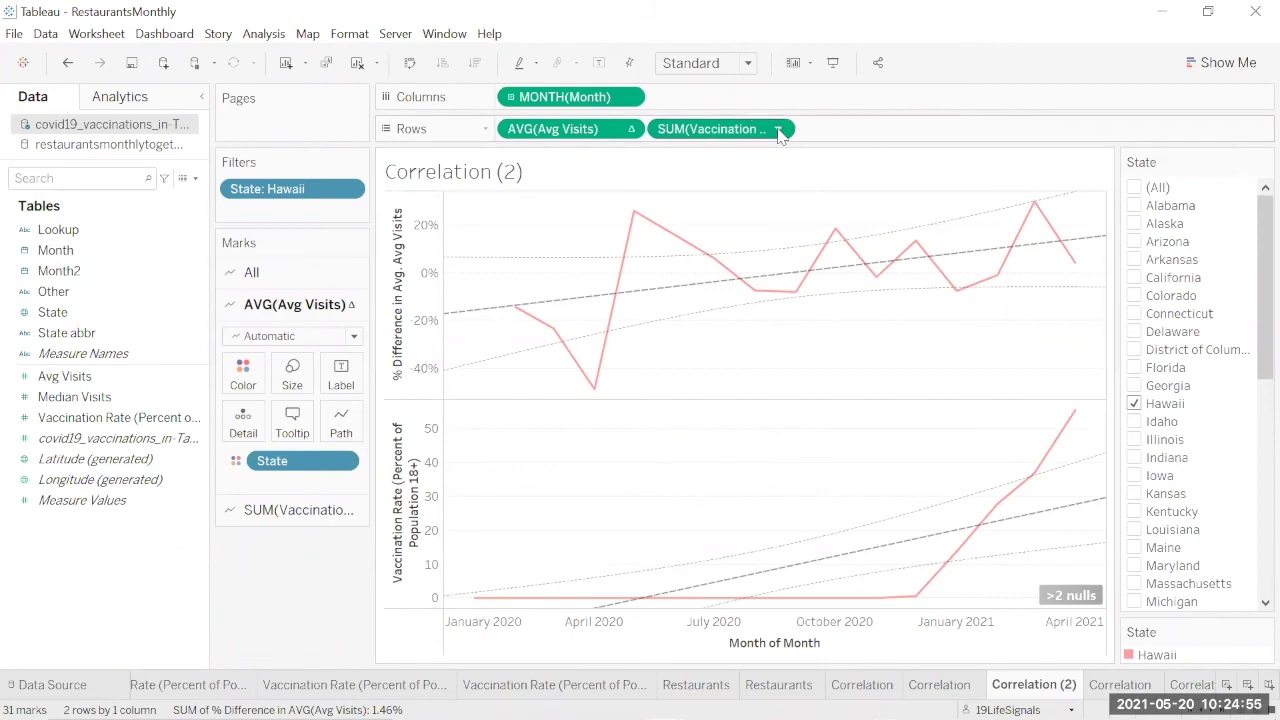
mouse_move(810, 298)
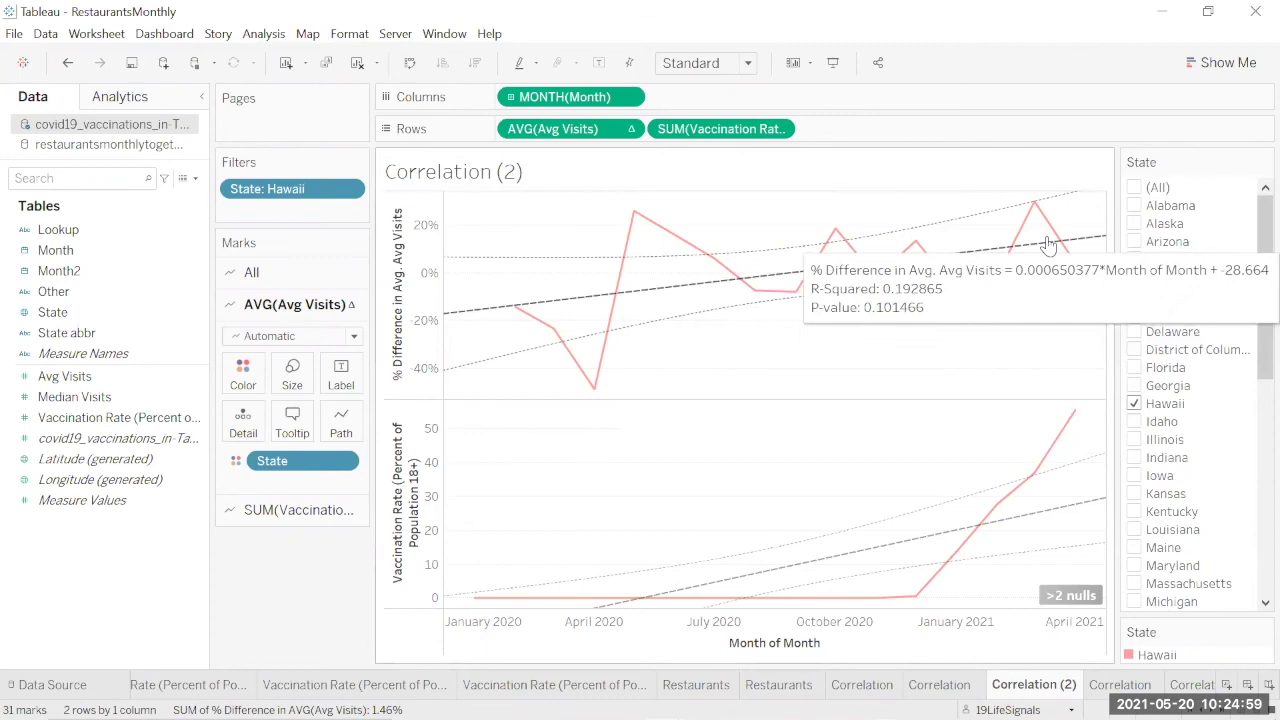
mouse_move(1072, 262)
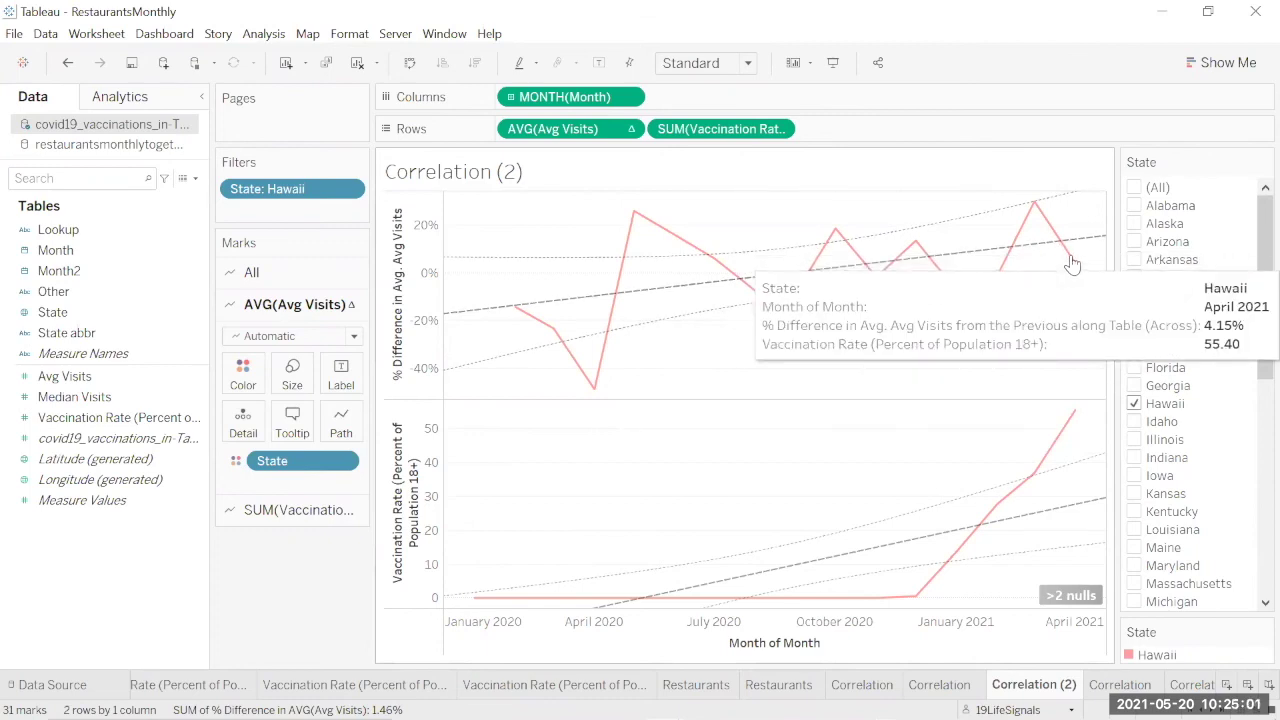
click(628, 131)
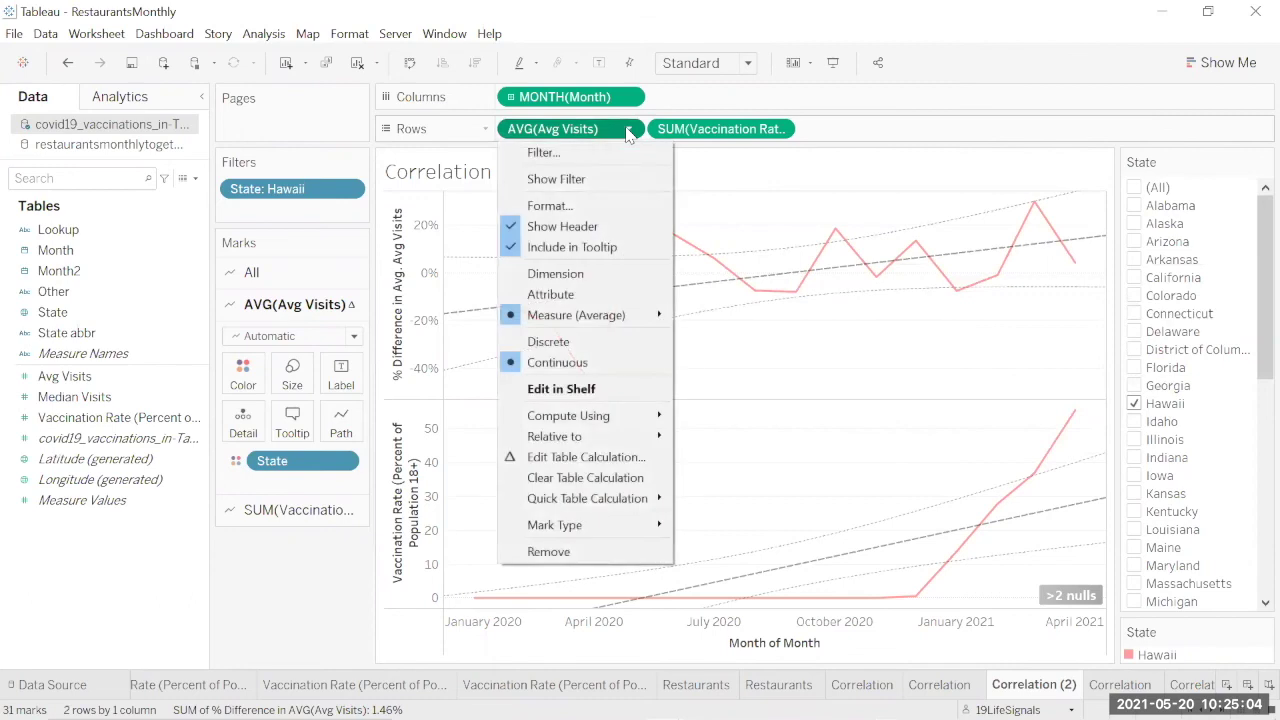
Step: Compute the percent difference along Month of Month, relative to December 2020
click(643, 465)
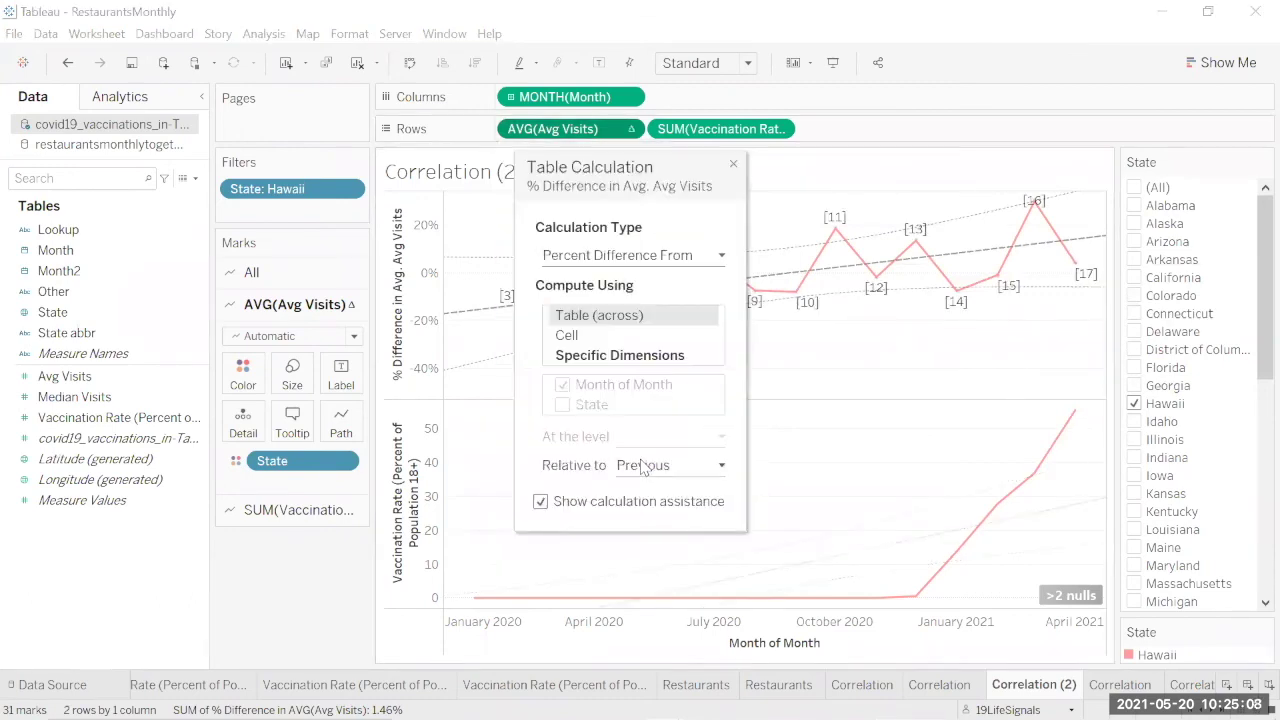
click(626, 356)
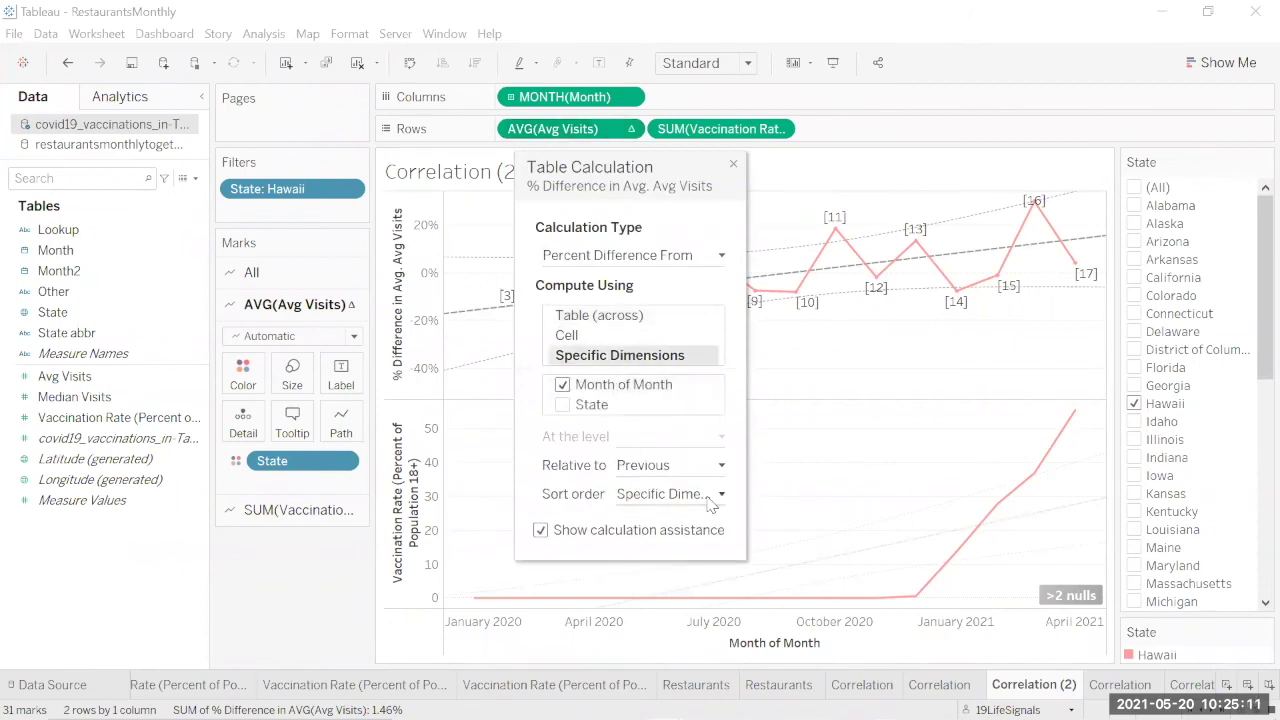
click(721, 466)
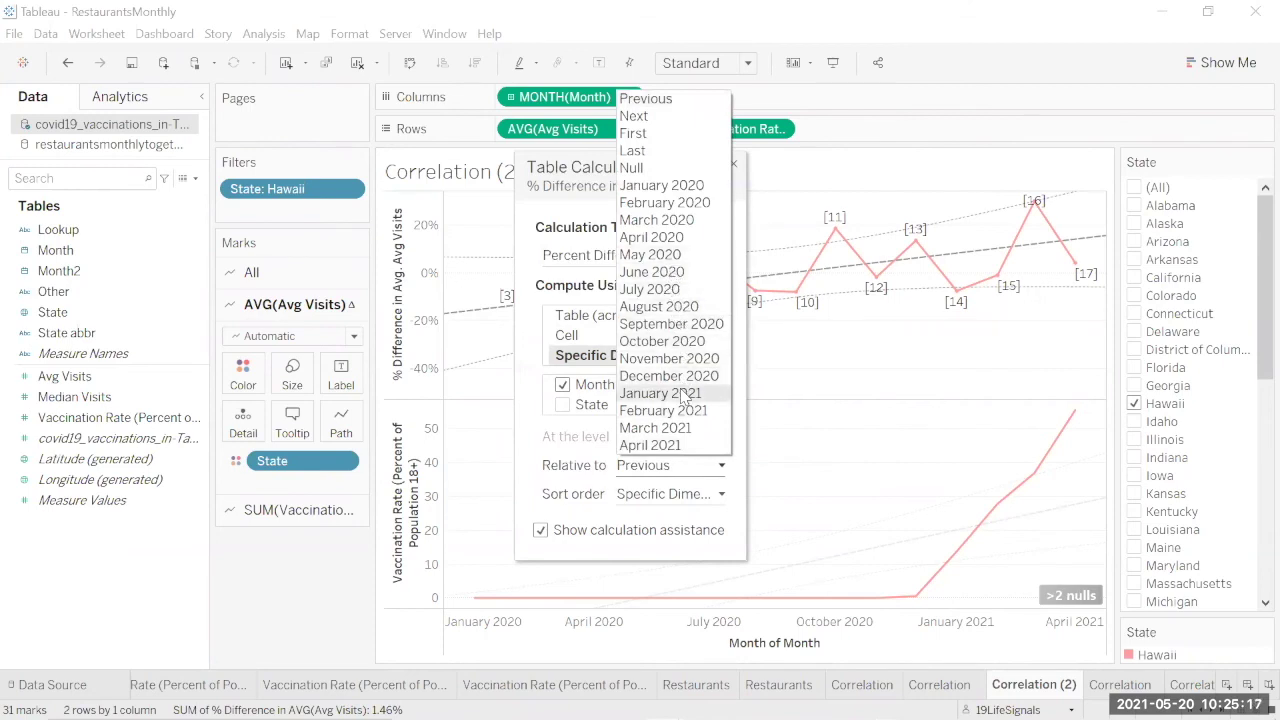
click(680, 375)
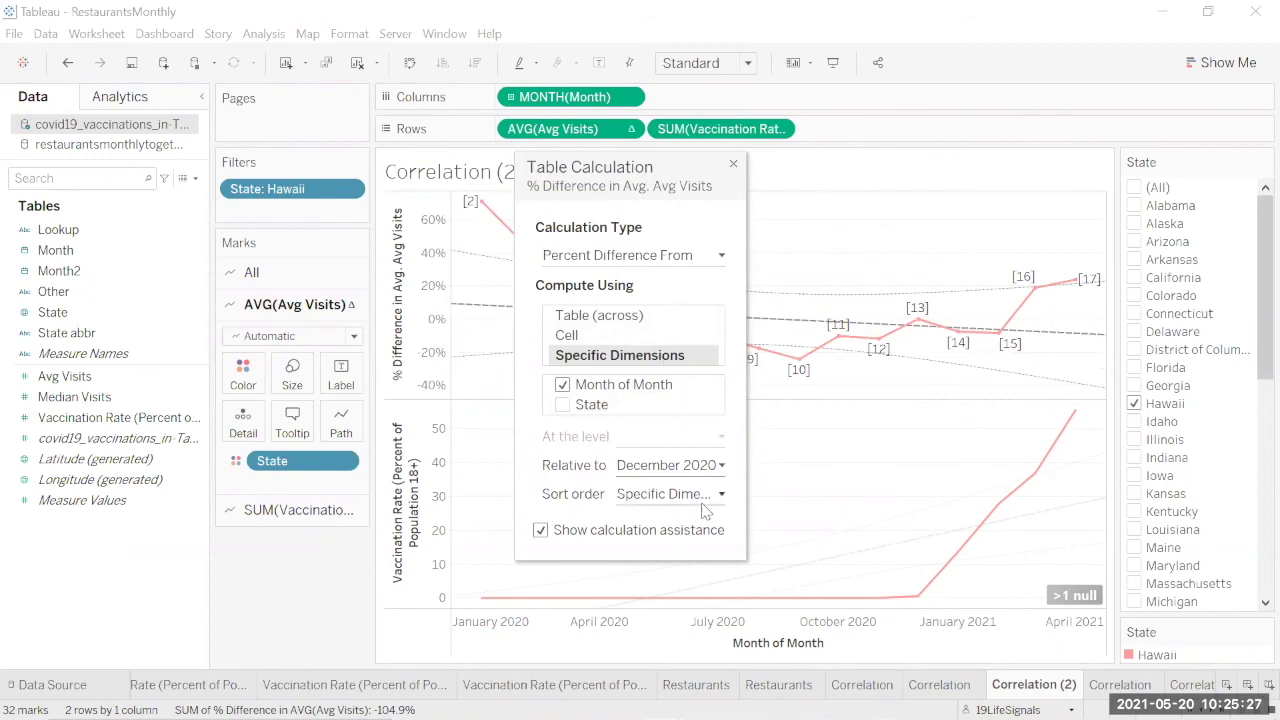
Step: Close the Table Calculation dialog and check the values: 71.0% for January 2020, 23.8% for April 2021
click(733, 164)
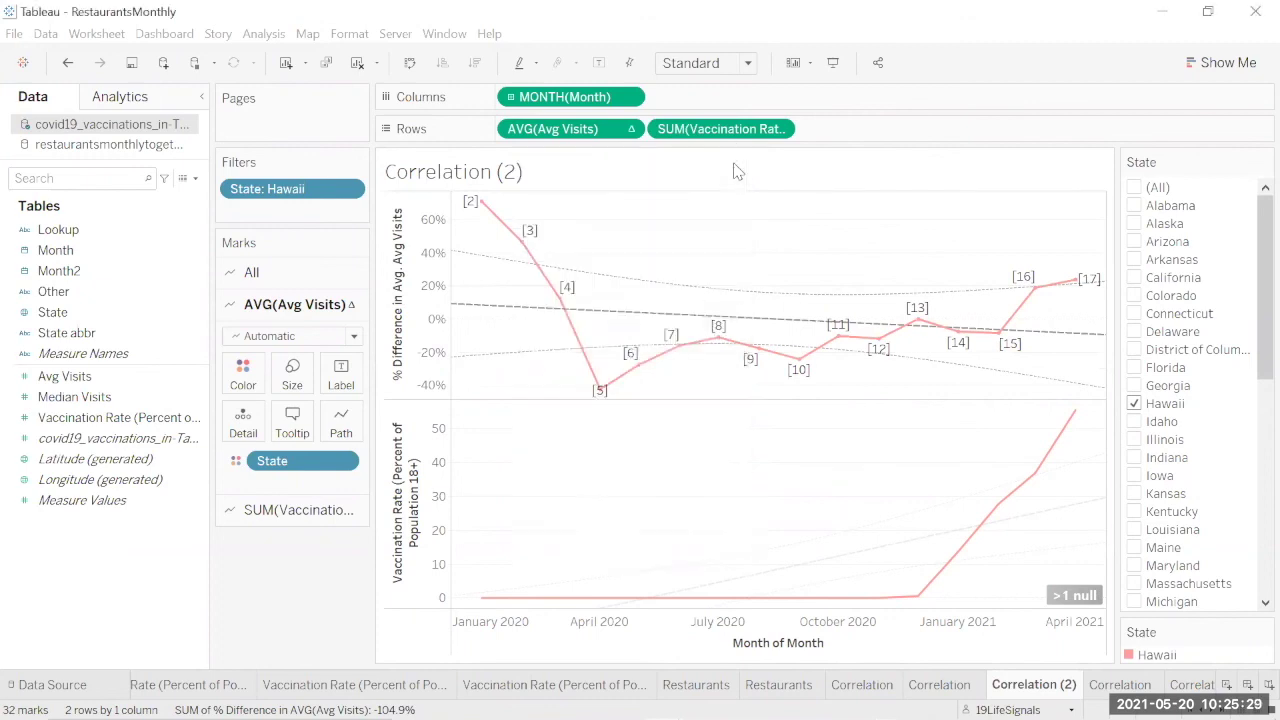
mouse_move(966, 346)
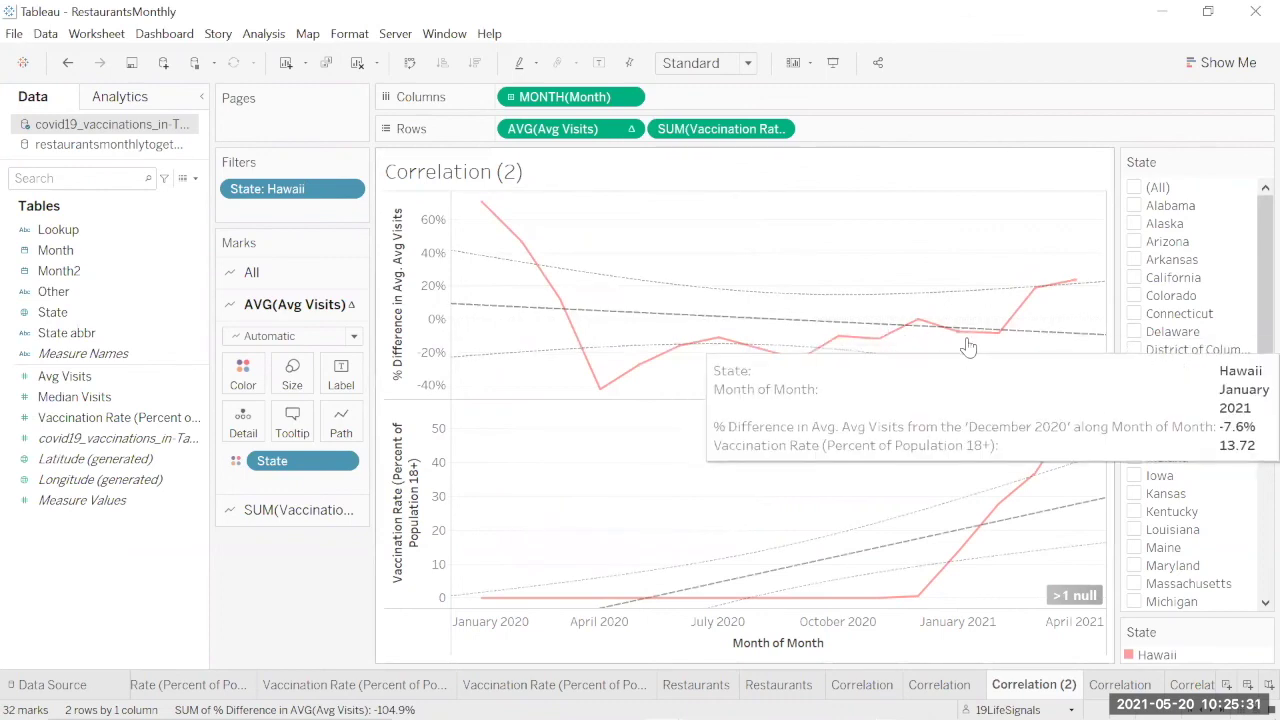
mouse_move(1078, 283)
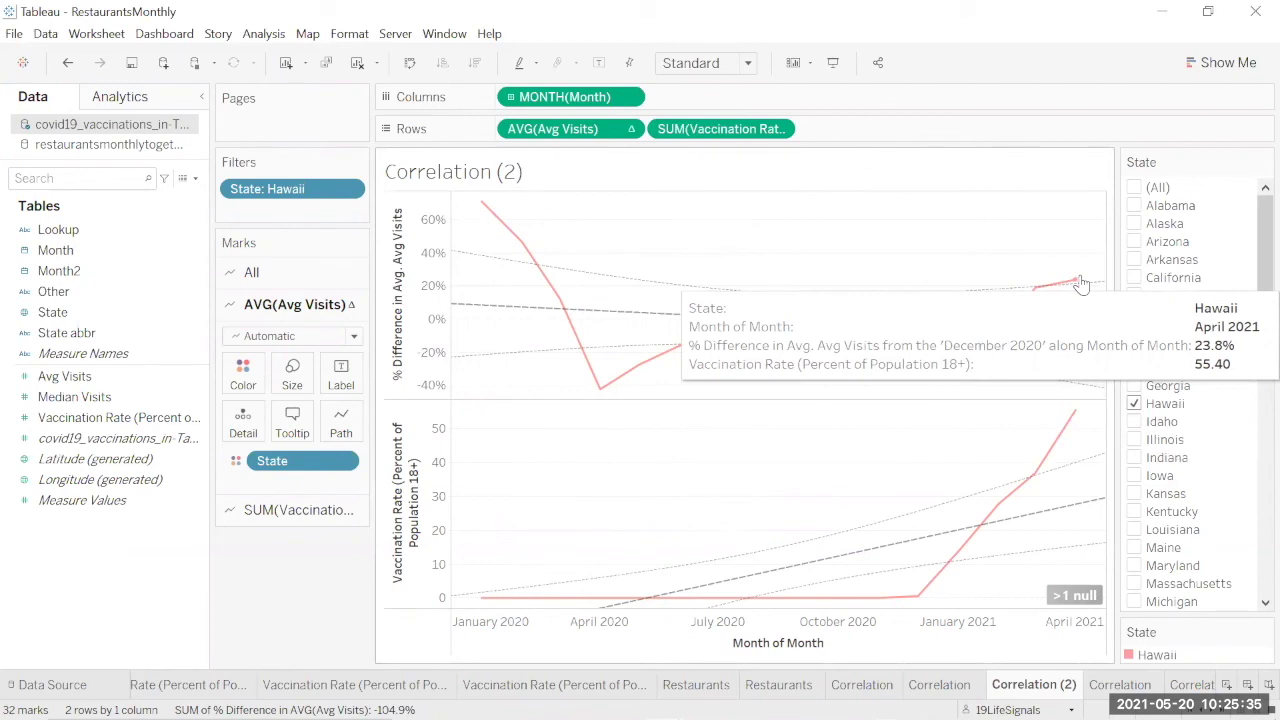
mouse_move(475, 207)
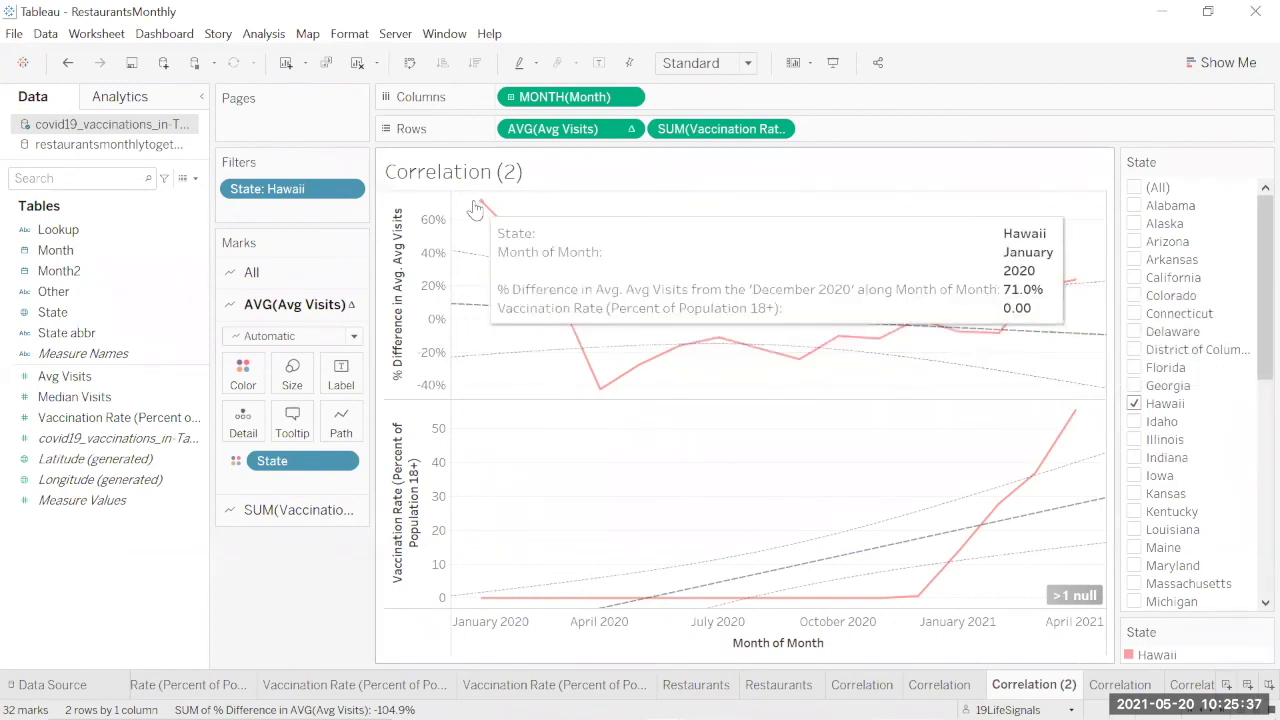